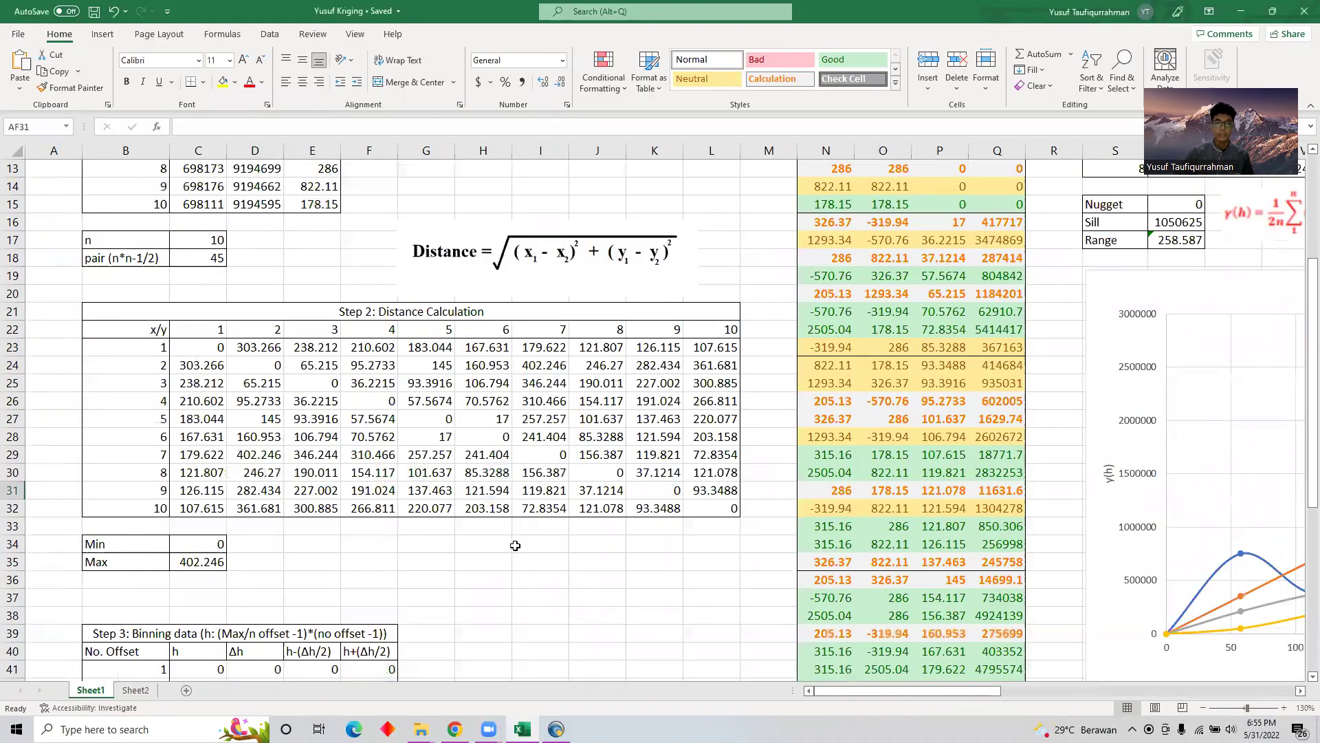
Zoom the worksheet to 208% and examine the Step 1 data table with its X, Y and Z columns
{"action": "scroll", "coordinate": [515, 546], "scroll_direction": "up", "scroll_amount": 4}
{"action": "left_click", "coordinate": [1257, 708]}
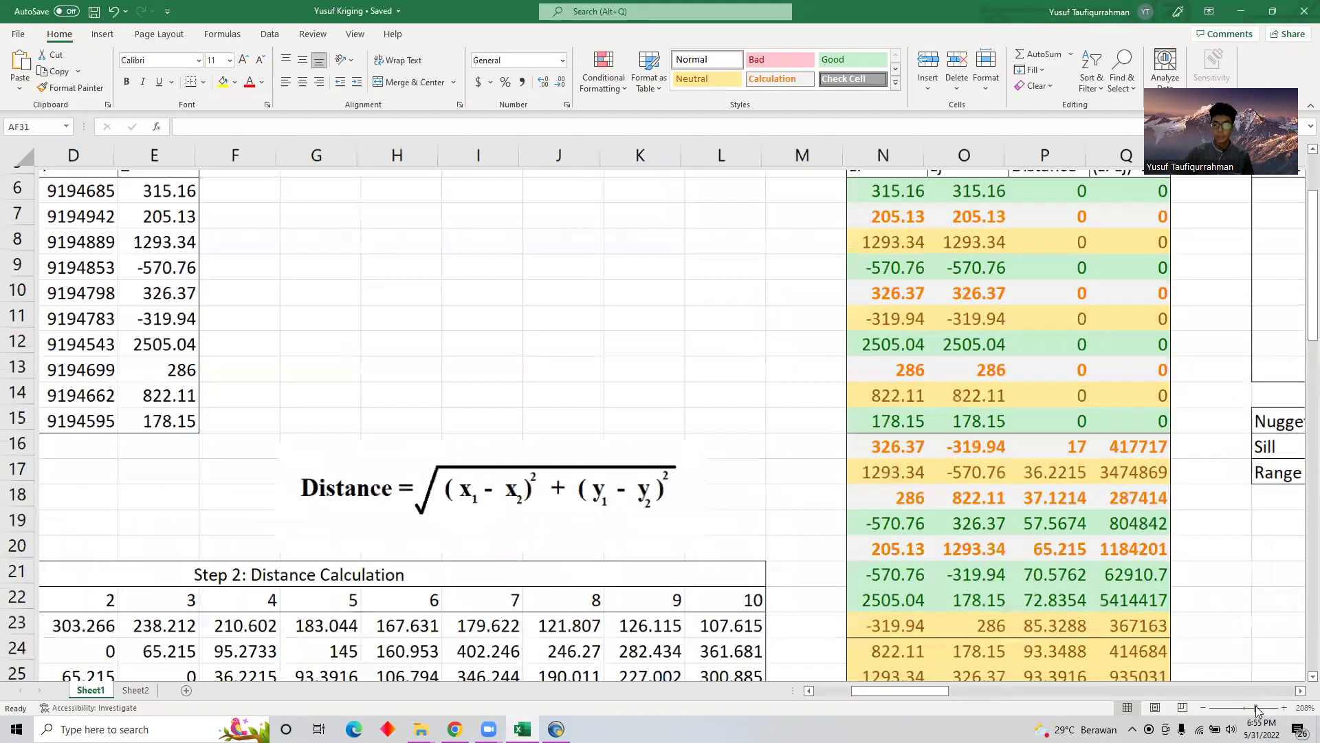
{"action": "scroll", "coordinate": [936, 678], "scroll_direction": "down", "scroll_amount": 1}
{"action": "scroll", "coordinate": [501, 549], "scroll_direction": "up", "scroll_amount": 2}
{"action": "scroll", "coordinate": [502, 549], "scroll_direction": "left", "scroll_amount": 2}
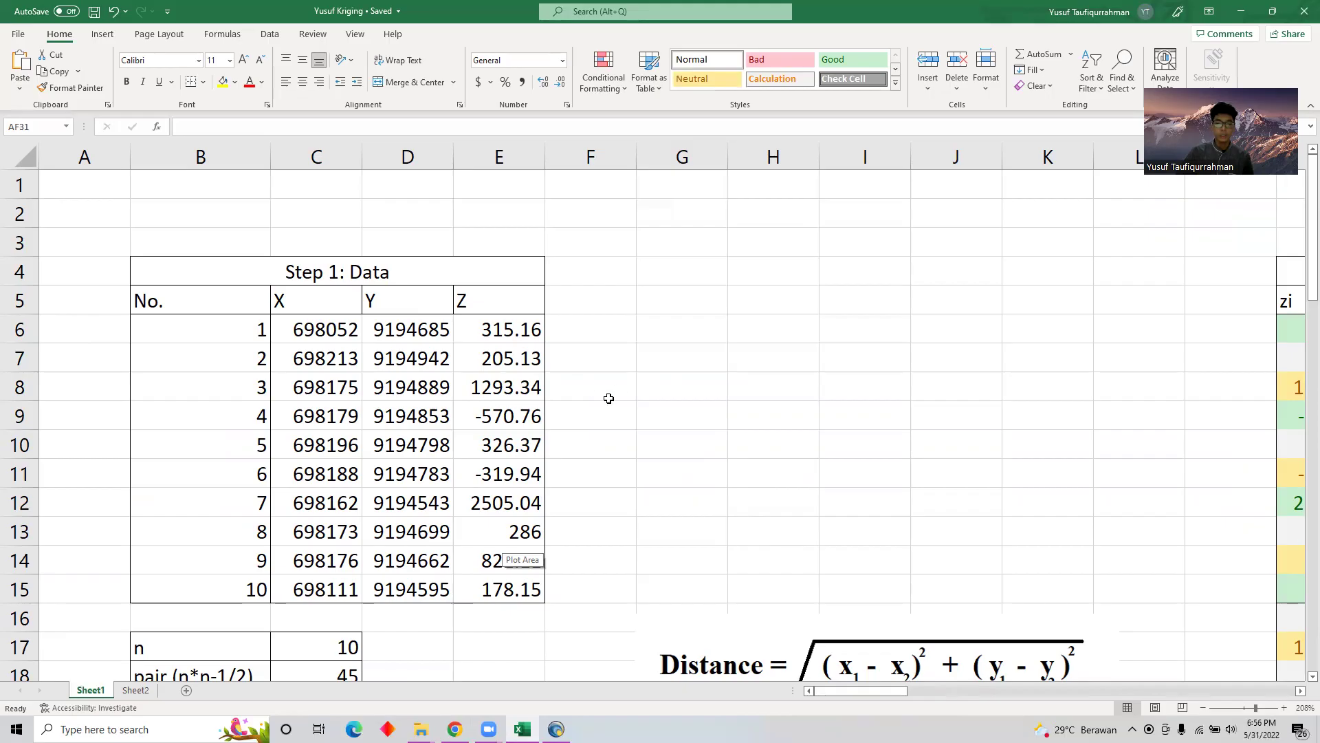
Examine the n and pair (n*n-1/2) cells below the Step 1 data table
{"action": "scroll", "coordinate": [609, 398], "scroll_direction": "down", "scroll_amount": 2}
{"action": "left_click", "coordinate": [467, 468]}
{"action": "scroll", "coordinate": [403, 495], "scroll_direction": "up", "scroll_amount": 1}
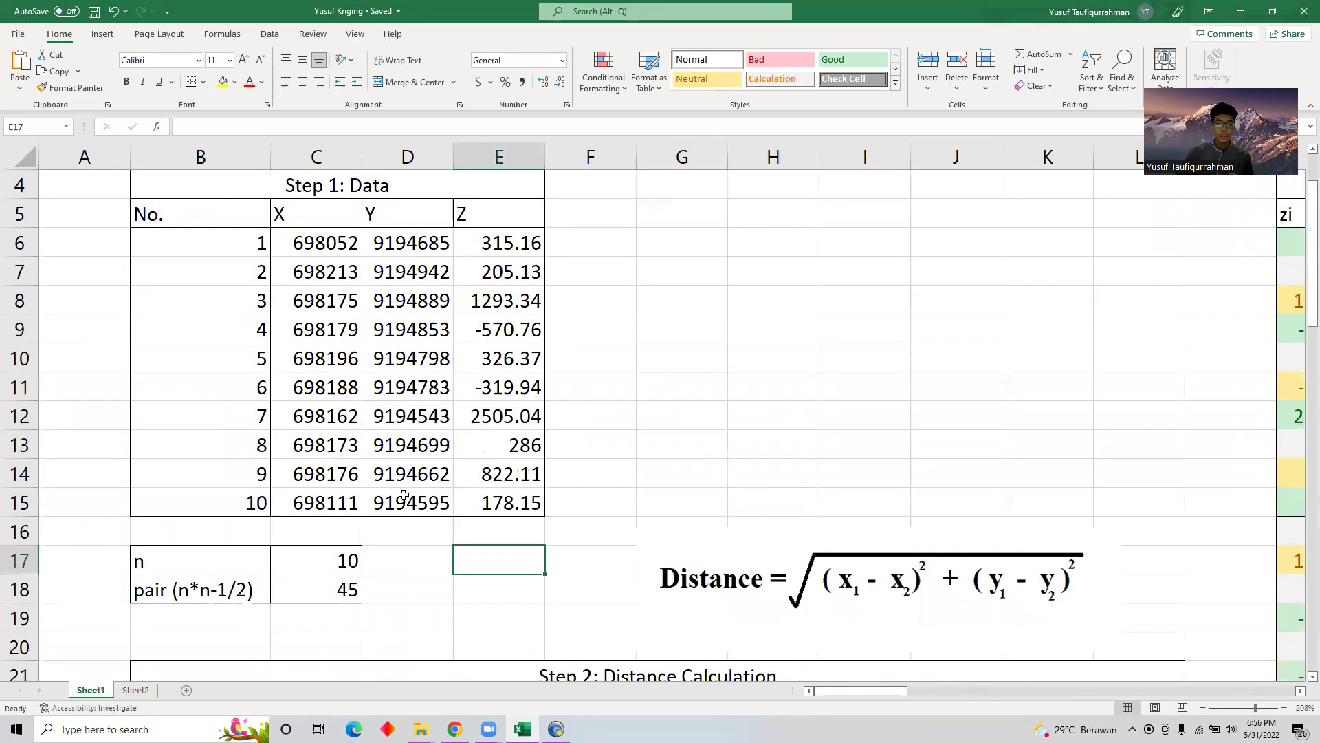
{"action": "scroll", "coordinate": [404, 496], "scroll_direction": "up", "scroll_amount": 1}
{"action": "scroll", "coordinate": [334, 579], "scroll_direction": "down", "scroll_amount": 1}
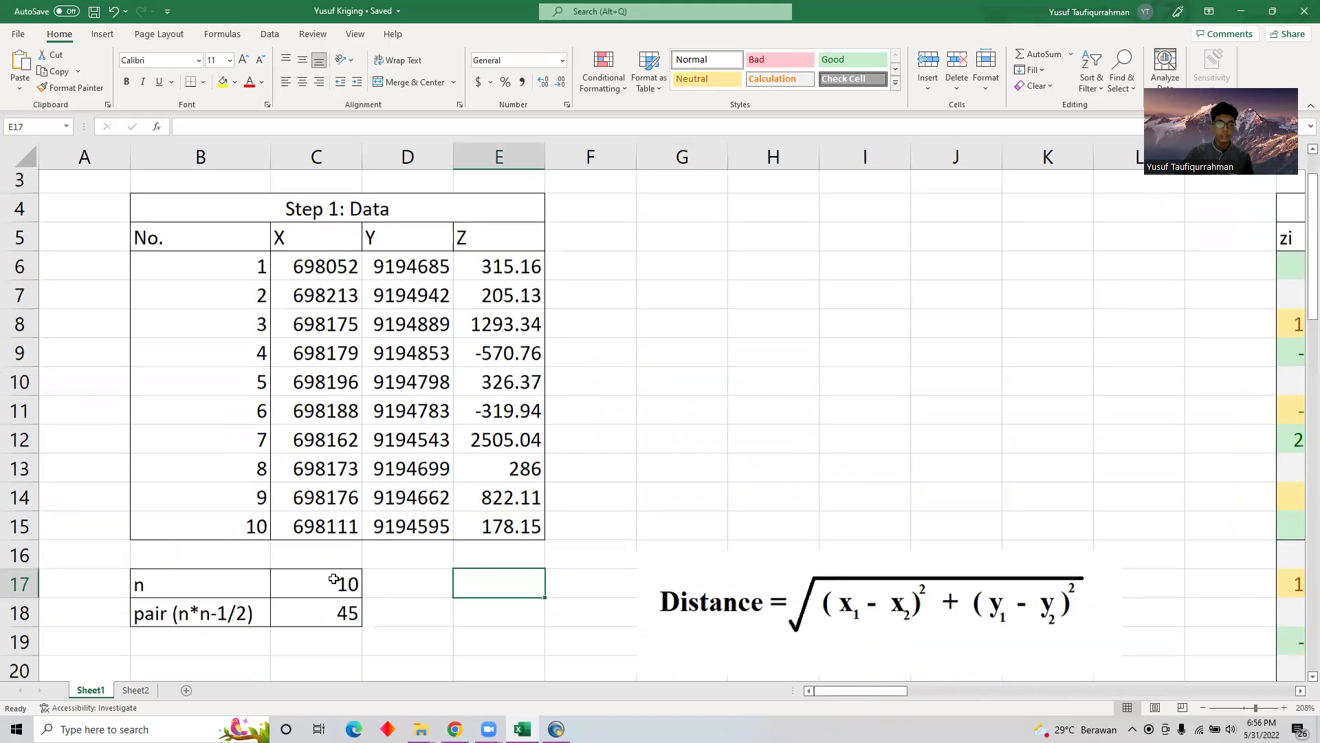
{"action": "scroll", "coordinate": [334, 579], "scroll_direction": "down", "scroll_amount": 1}
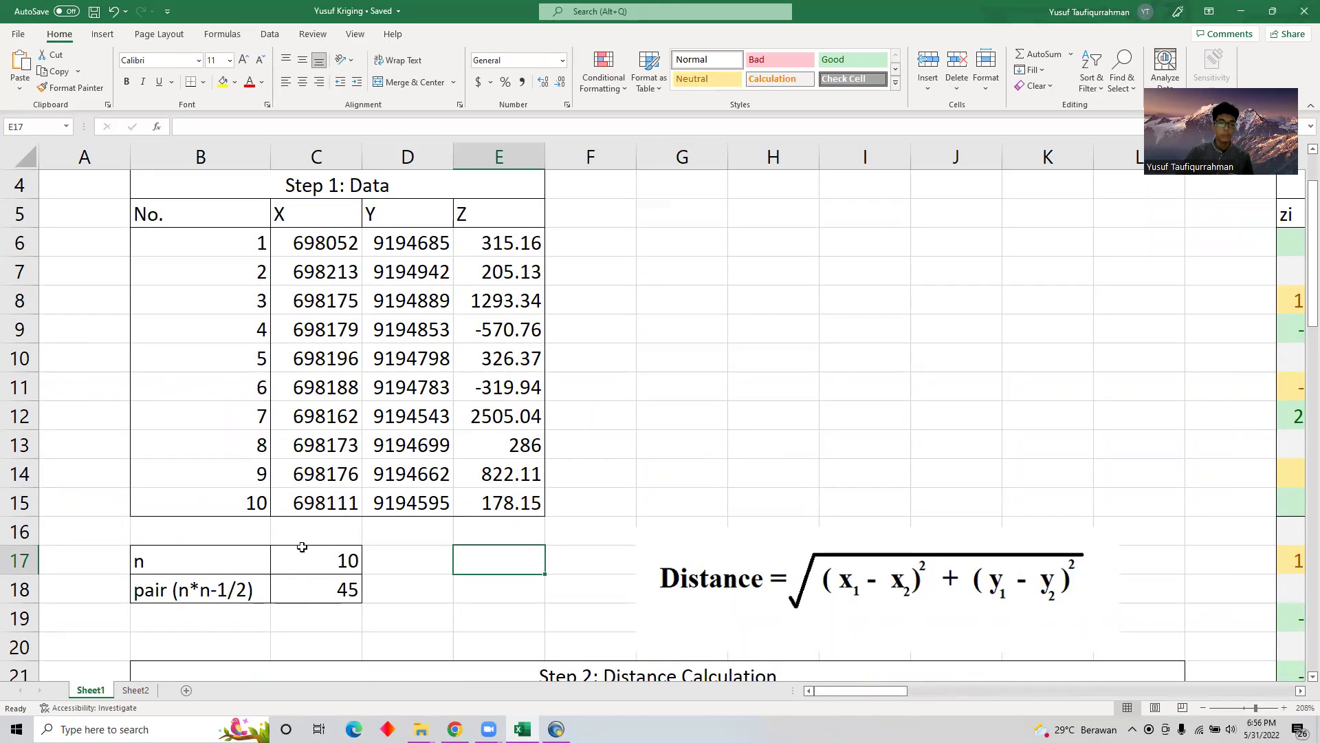
{"action": "left_click", "coordinate": [401, 623]}
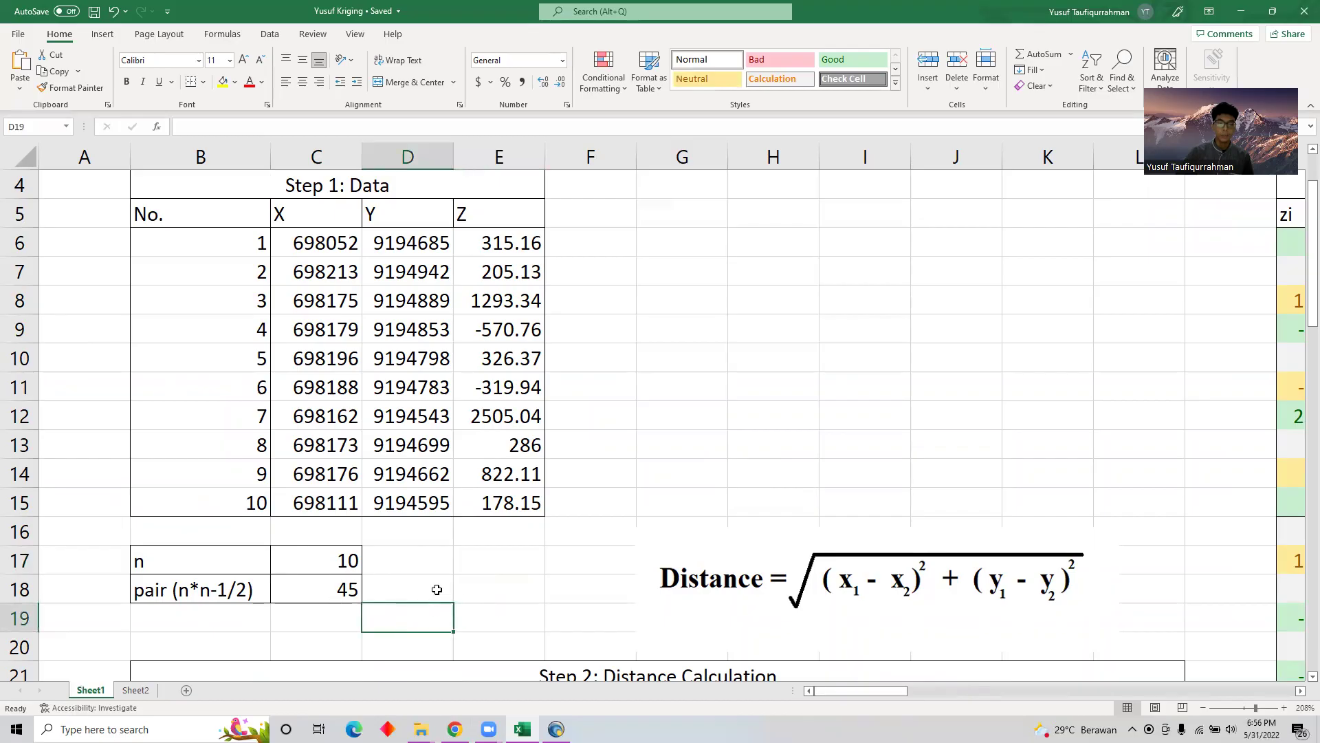
{"action": "left_click", "coordinate": [437, 589]}
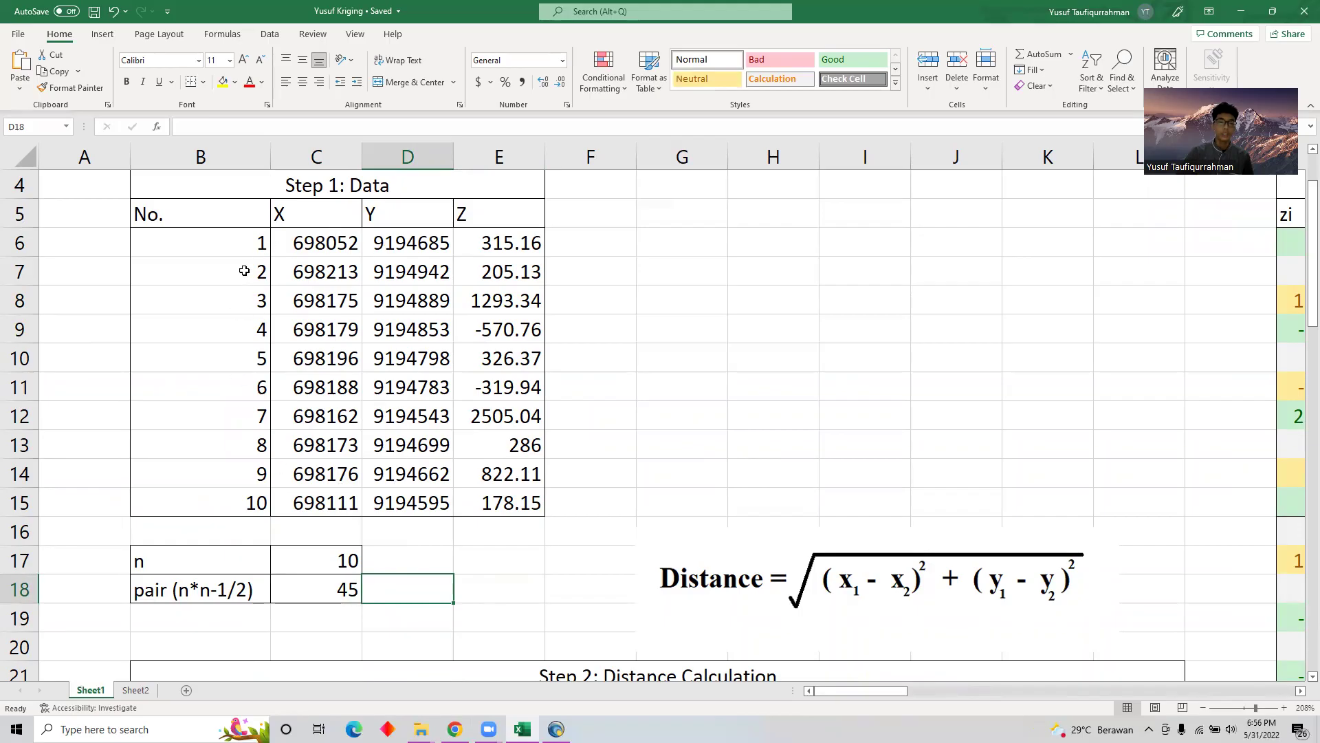
Examine the Step 2 distance matrix together with the distance formula and the Min and Max cells
{"action": "scroll", "coordinate": [248, 385], "scroll_direction": "down", "scroll_amount": 2}
{"action": "scroll", "coordinate": [700, 486], "scroll_direction": "down", "scroll_amount": 2}
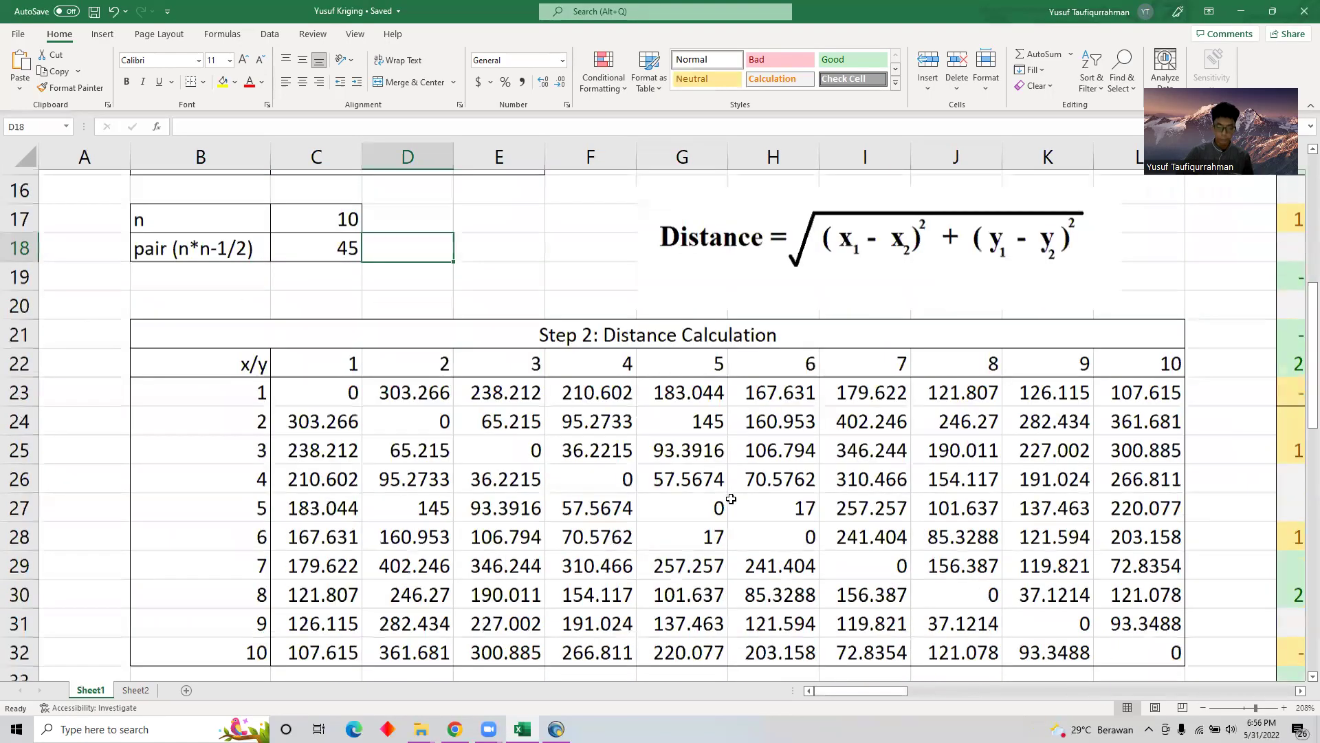
{"action": "scroll", "coordinate": [929, 562], "scroll_direction": "down", "scroll_amount": 1}
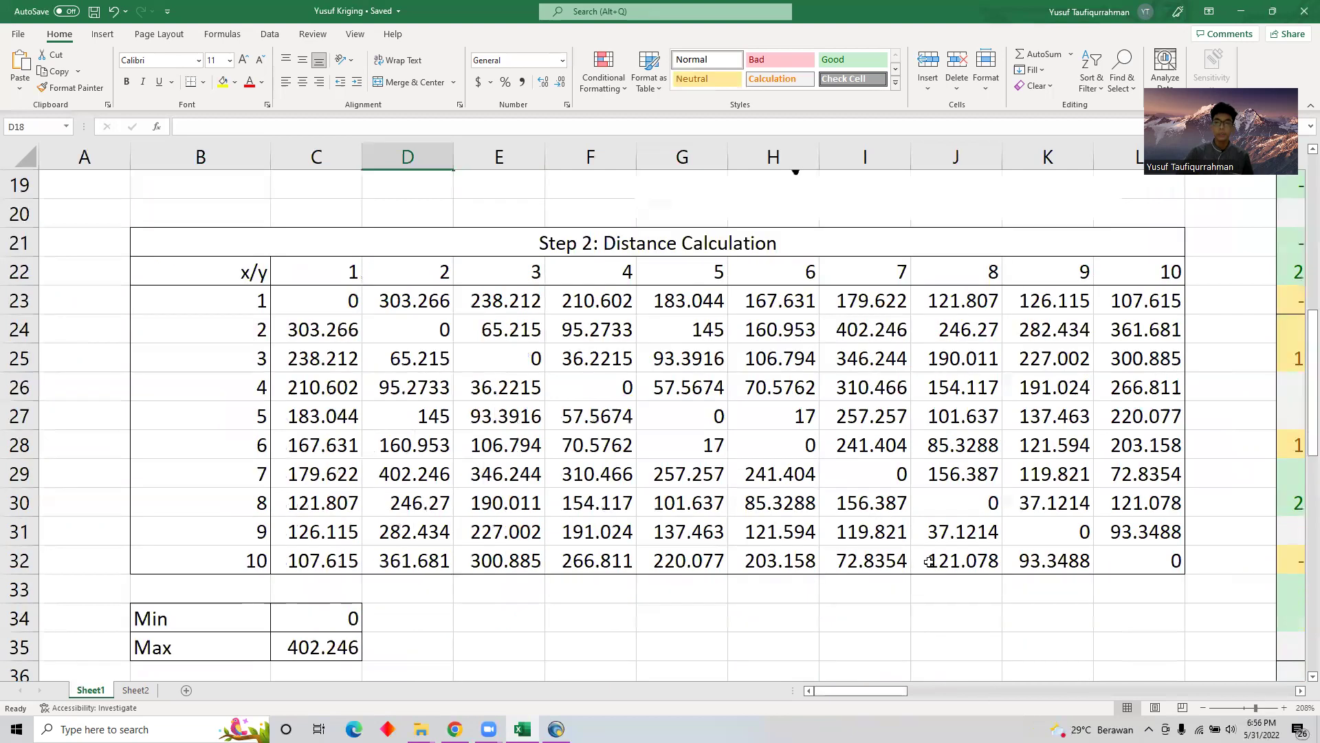
{"action": "scroll", "coordinate": [926, 567], "scroll_direction": "up", "scroll_amount": 1}
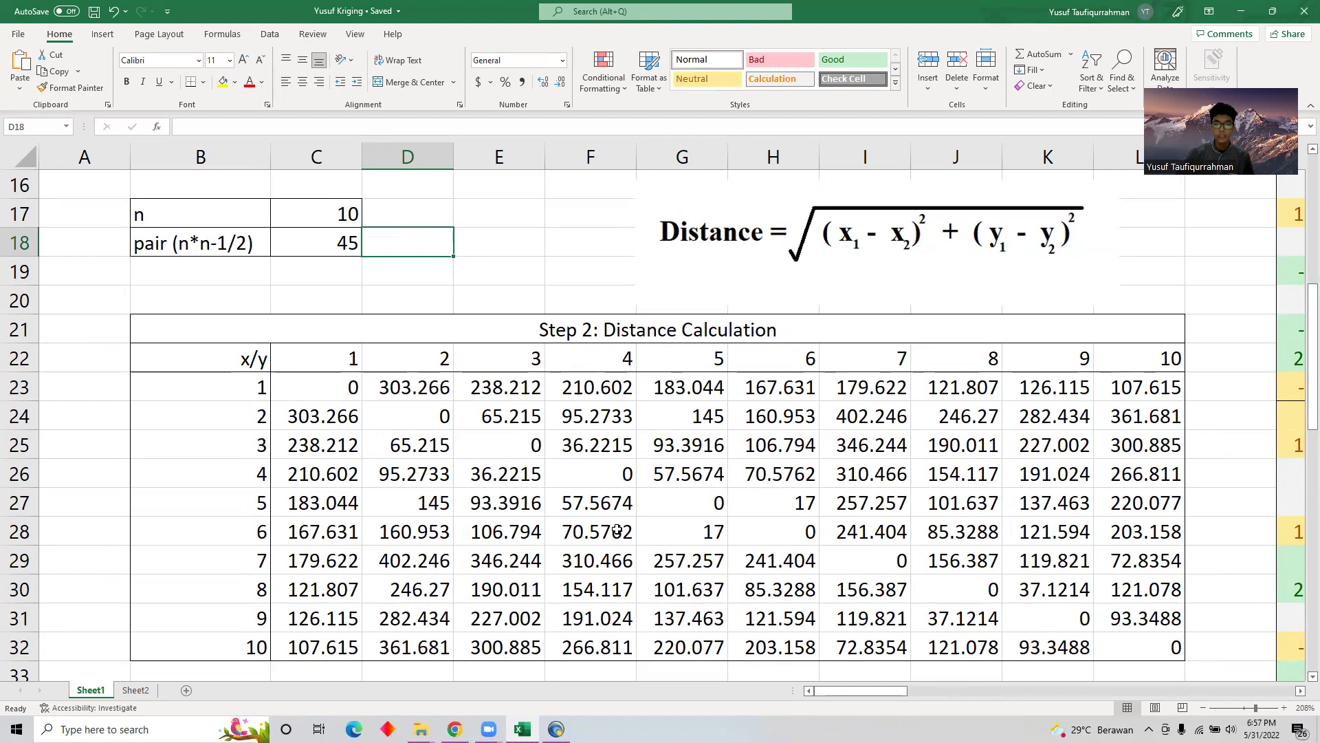
{"action": "scroll", "coordinate": [608, 509], "scroll_direction": "down", "scroll_amount": 2}
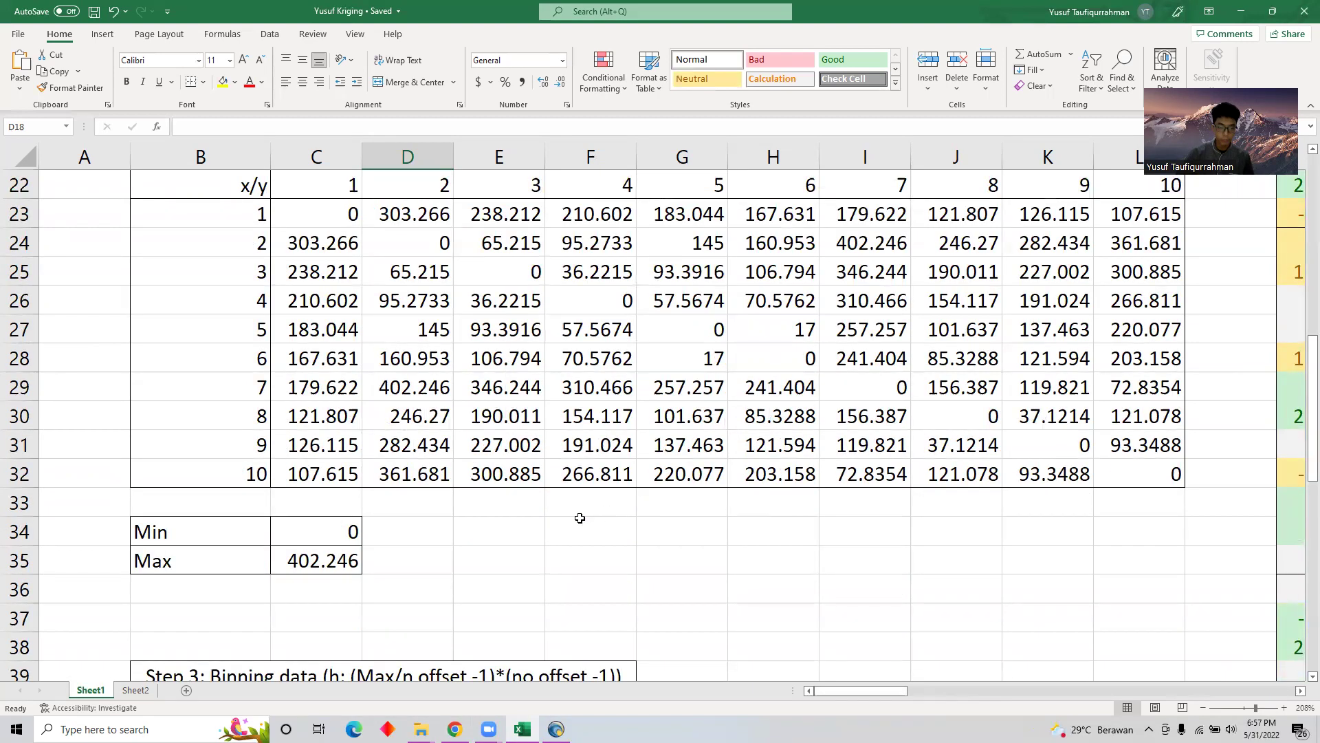
{"action": "scroll", "coordinate": [326, 567], "scroll_direction": "up", "scroll_amount": 1}
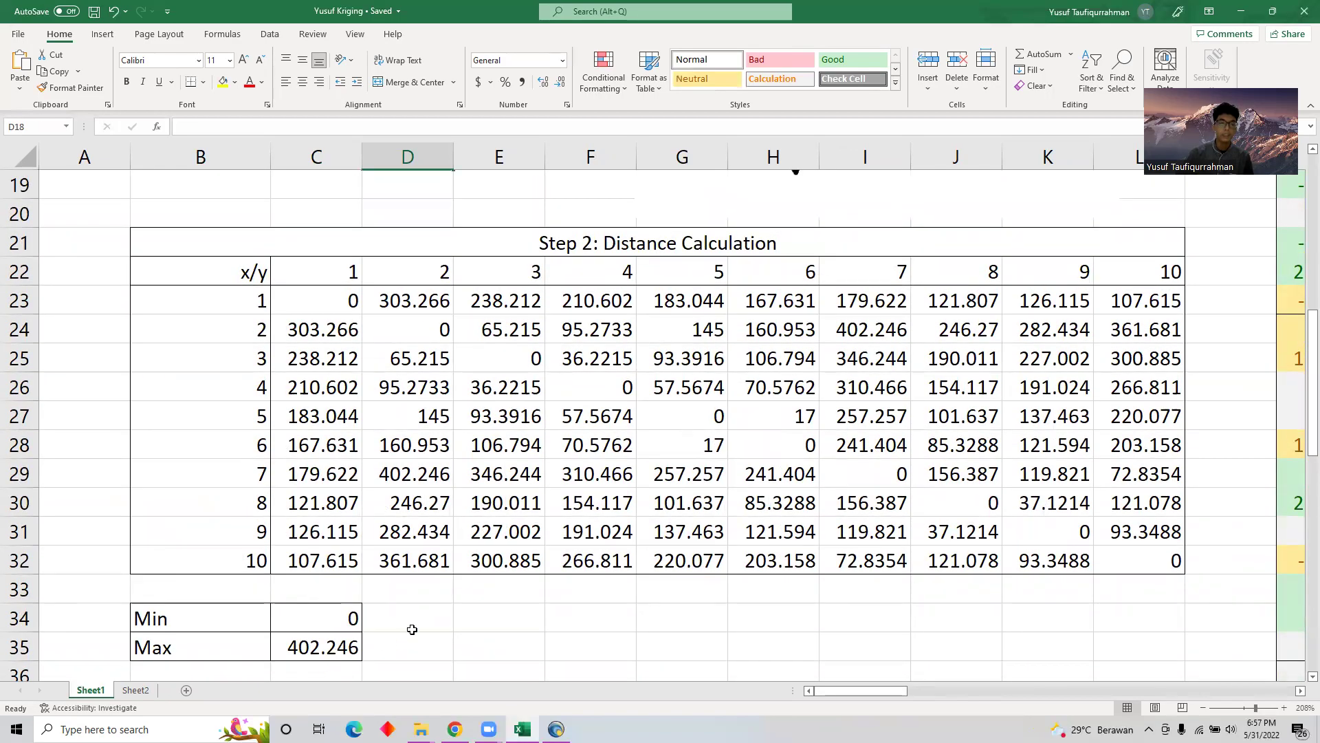
Examine the Step 3 binning table with its h, Δh, h-(Δh/2) and h+(Δh/2) columns and the N offset cell
{"action": "scroll", "coordinate": [522, 595], "scroll_direction": "down", "scroll_amount": 4}
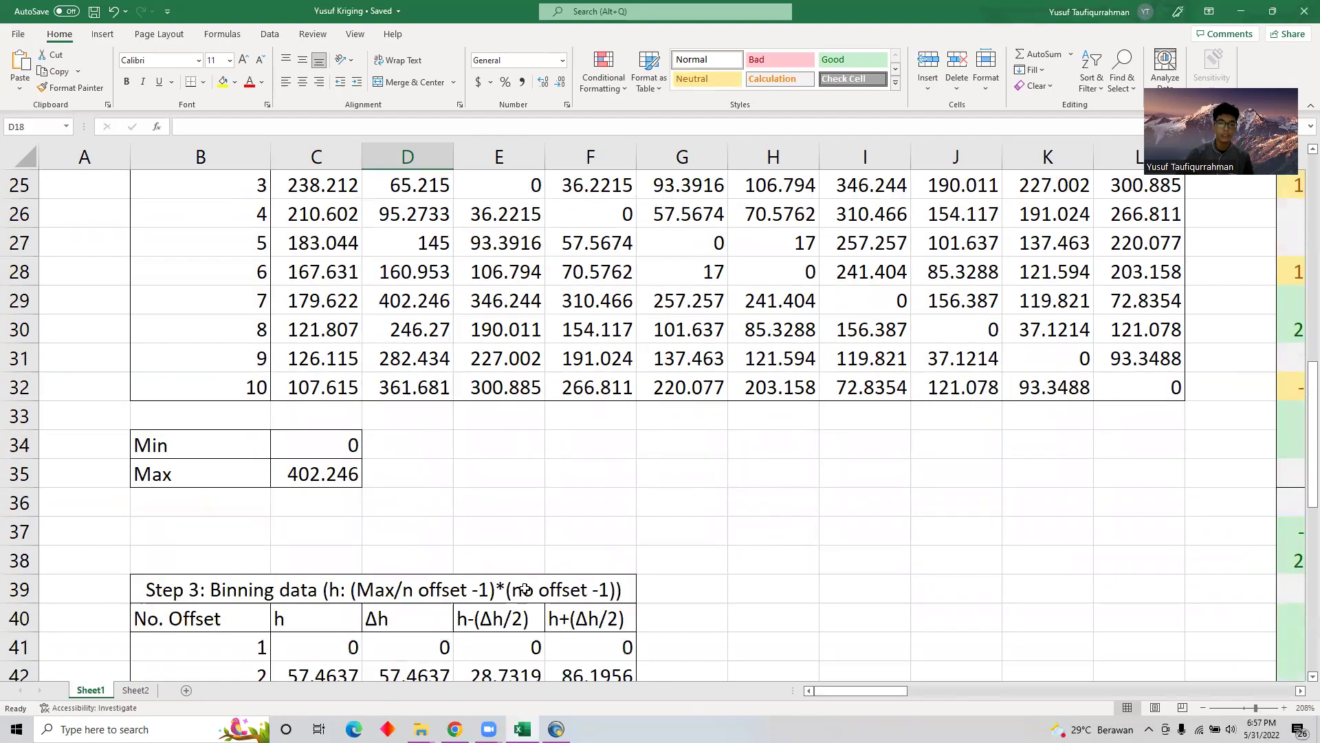
{"action": "scroll", "coordinate": [574, 535], "scroll_direction": "up", "scroll_amount": 2}
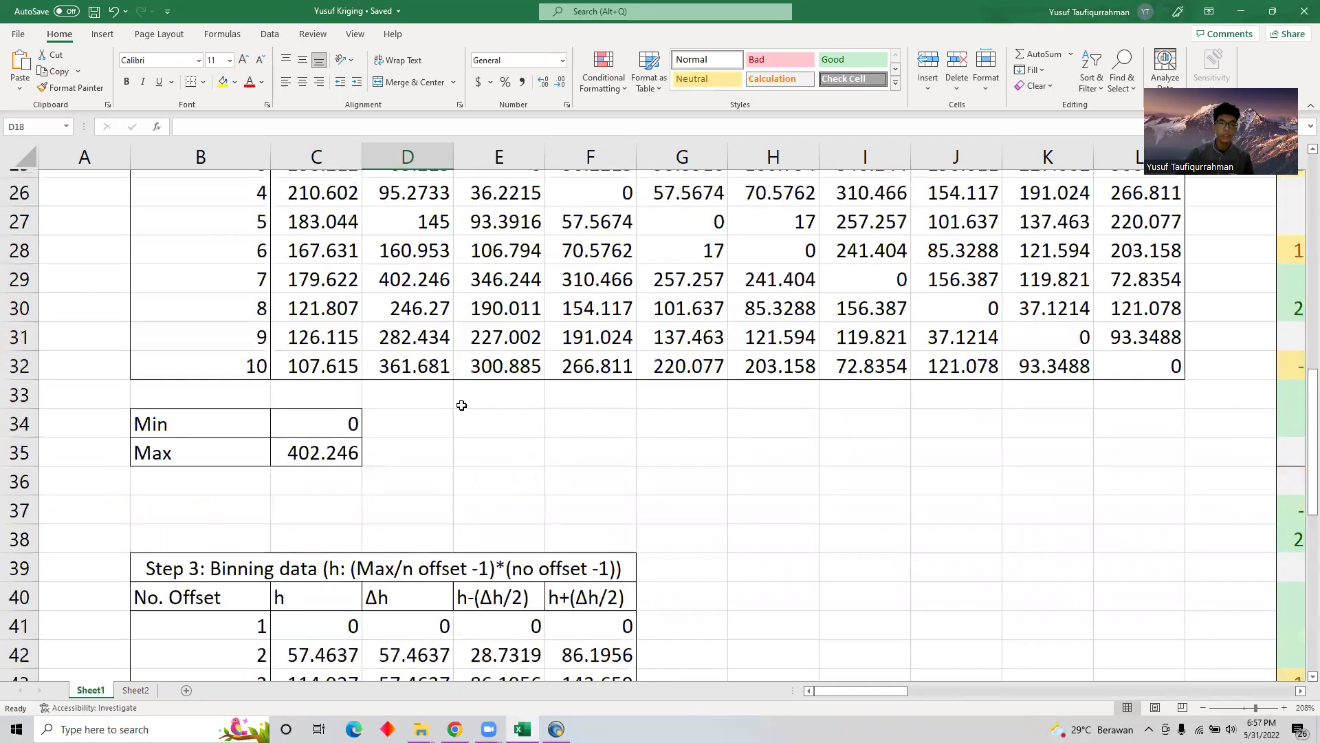
{"action": "scroll", "coordinate": [486, 447], "scroll_direction": "down", "scroll_amount": 3}
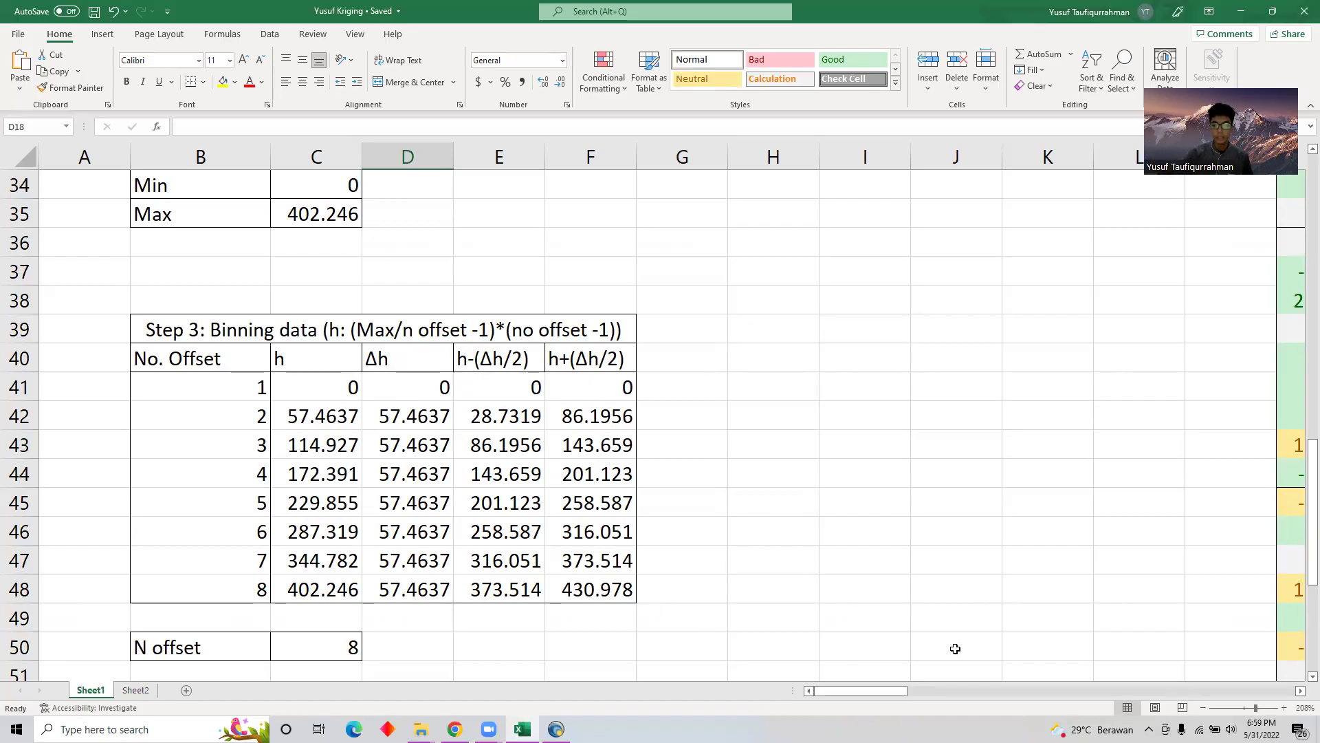
Examine the zi, zj, Distance and (zi-zj)^2 columns in the Step 4 table of distances for each pair
{"action": "left_click_drag", "start_coordinate": [901, 690], "coordinate": [1034, 689]}
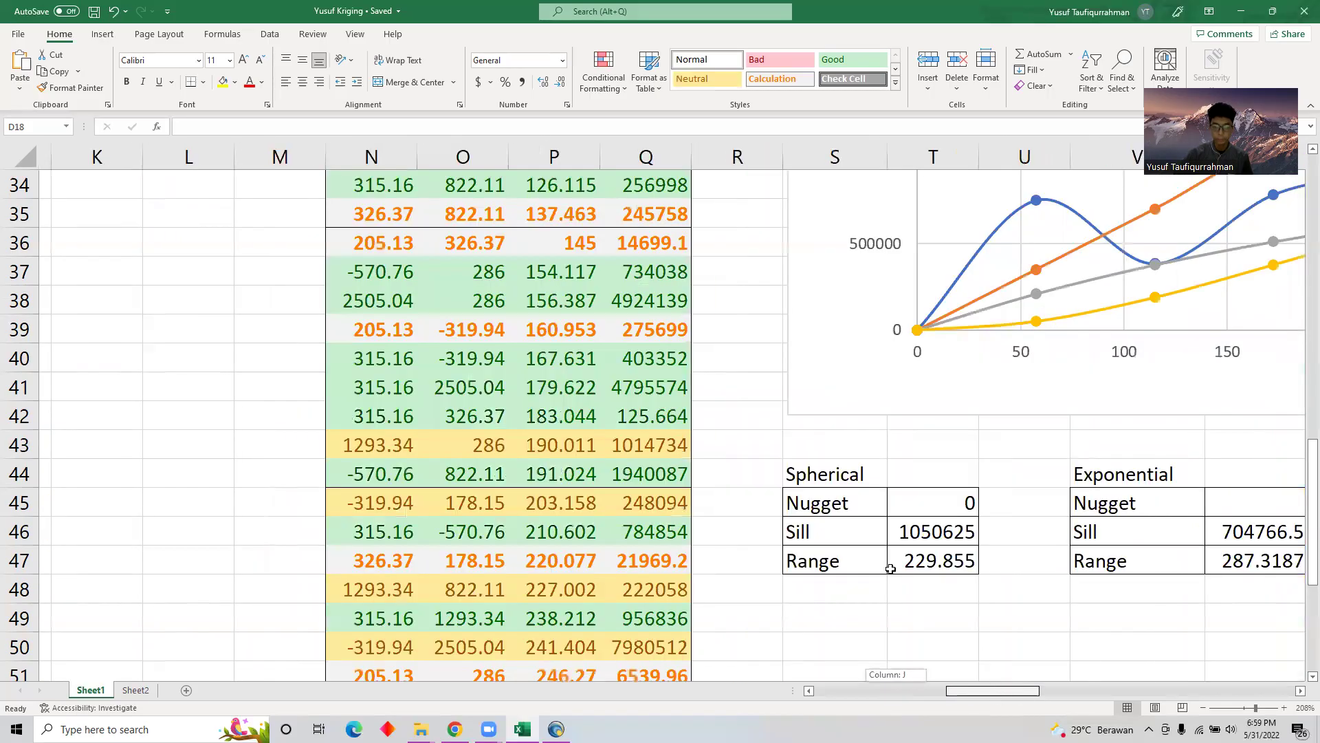
{"action": "scroll", "coordinate": [890, 569], "scroll_direction": "up", "scroll_amount": 5}
{"action": "scroll", "coordinate": [836, 421], "scroll_direction": "up", "scroll_amount": 6}
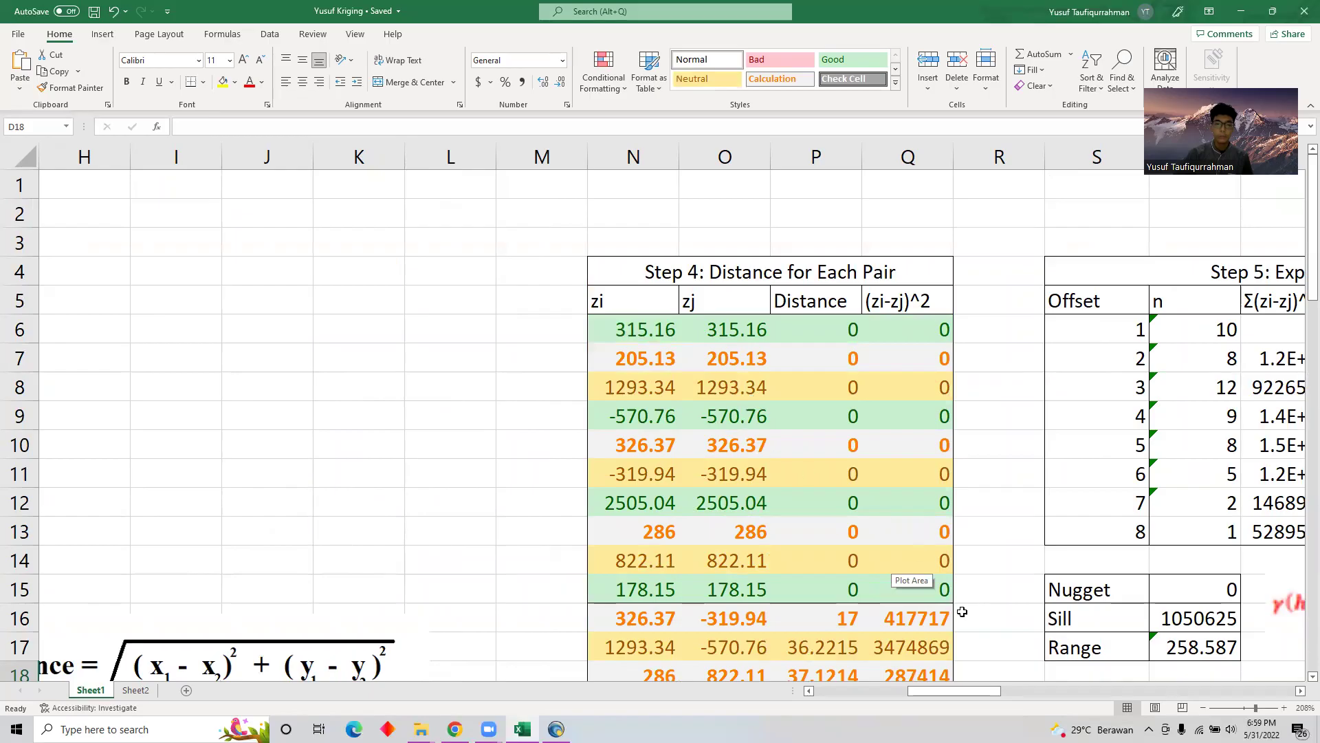
{"action": "left_click_drag", "start_coordinate": [944, 690], "coordinate": [918, 696]}
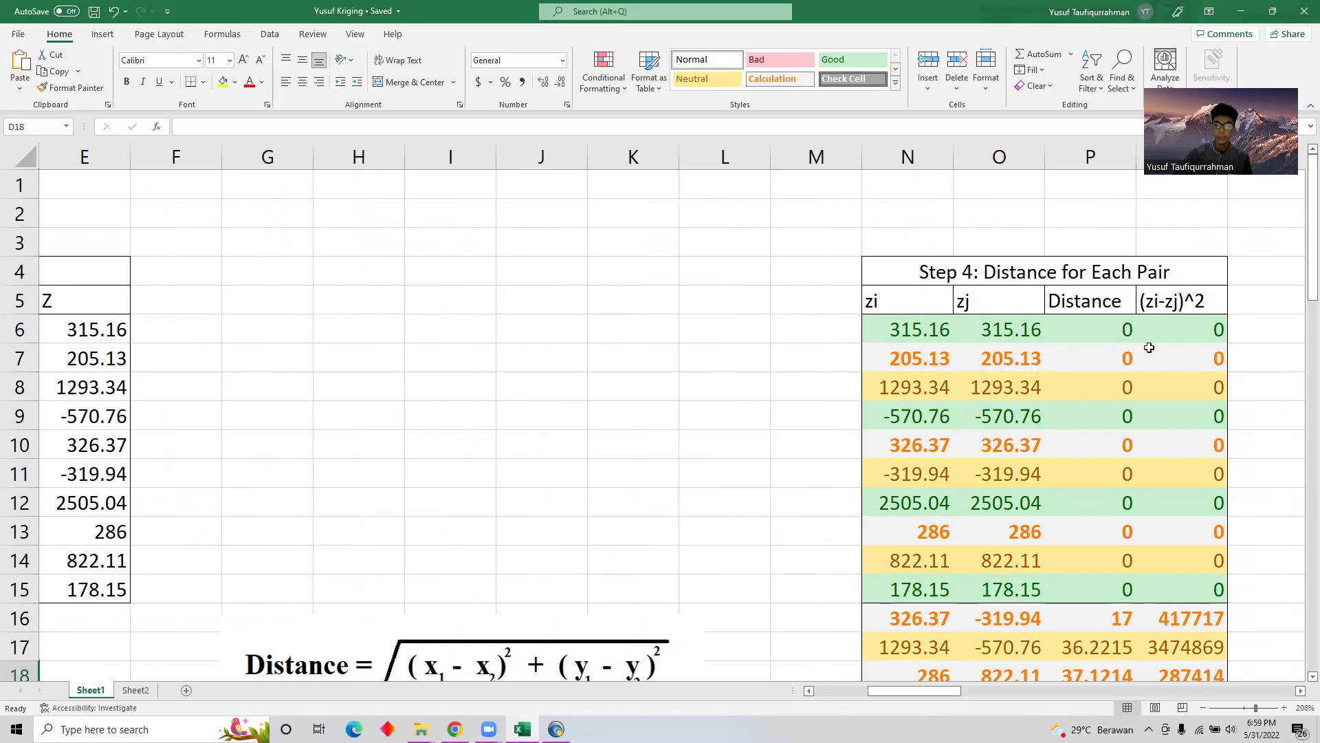
{"action": "scroll", "coordinate": [996, 336], "scroll_direction": "down", "scroll_amount": 1}
{"action": "scroll", "coordinate": [956, 302], "scroll_direction": "down", "scroll_amount": 1}
{"action": "scroll", "coordinate": [986, 459], "scroll_direction": "up", "scroll_amount": 1}
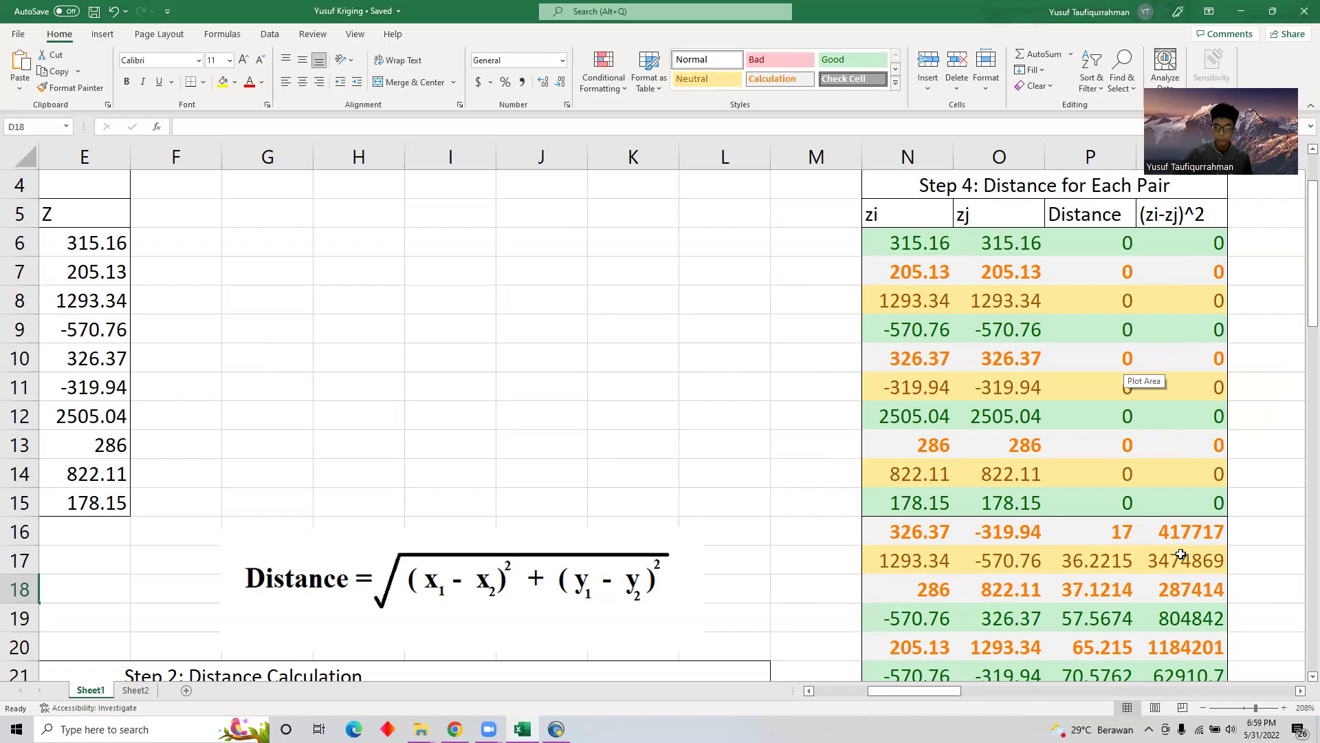
{"action": "scroll", "coordinate": [1181, 555], "scroll_direction": "down", "scroll_amount": 2}
{"action": "scroll", "coordinate": [1112, 484], "scroll_direction": "up", "scroll_amount": 1}
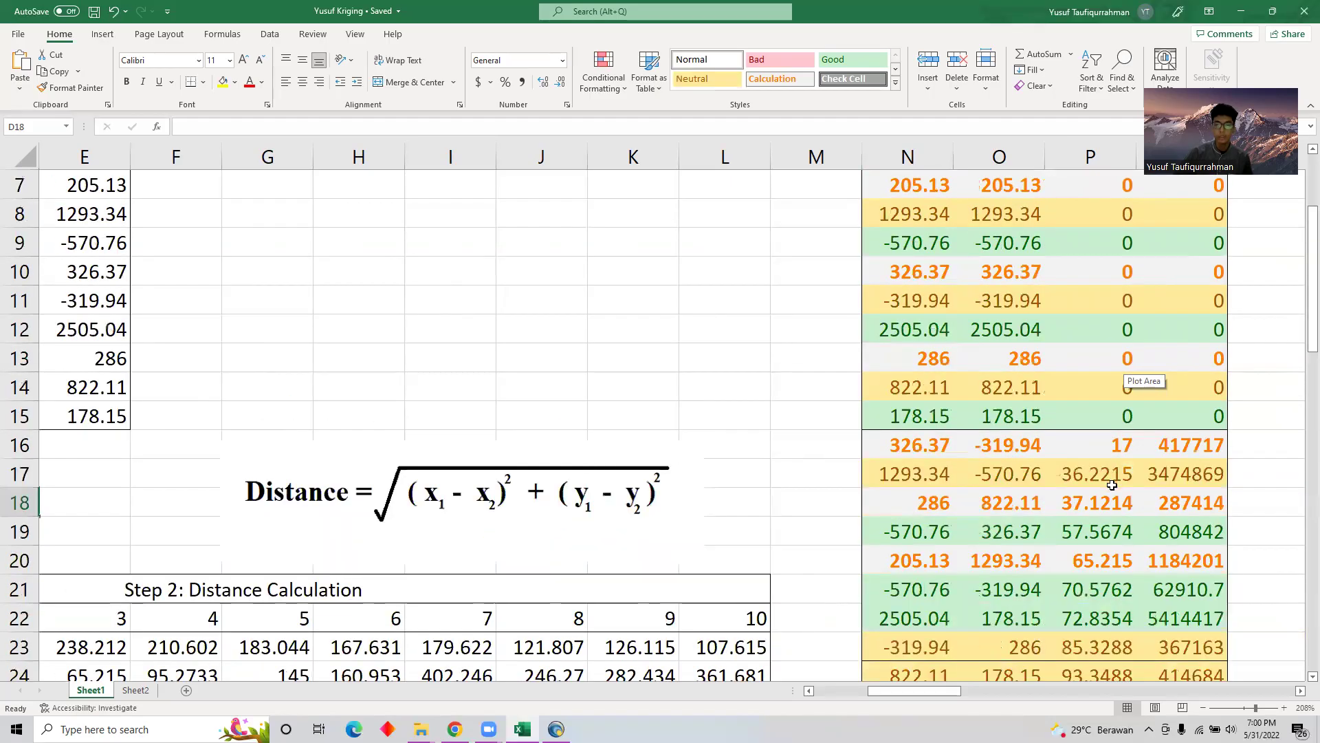
{"action": "scroll", "coordinate": [1112, 485], "scroll_direction": "up", "scroll_amount": 1}
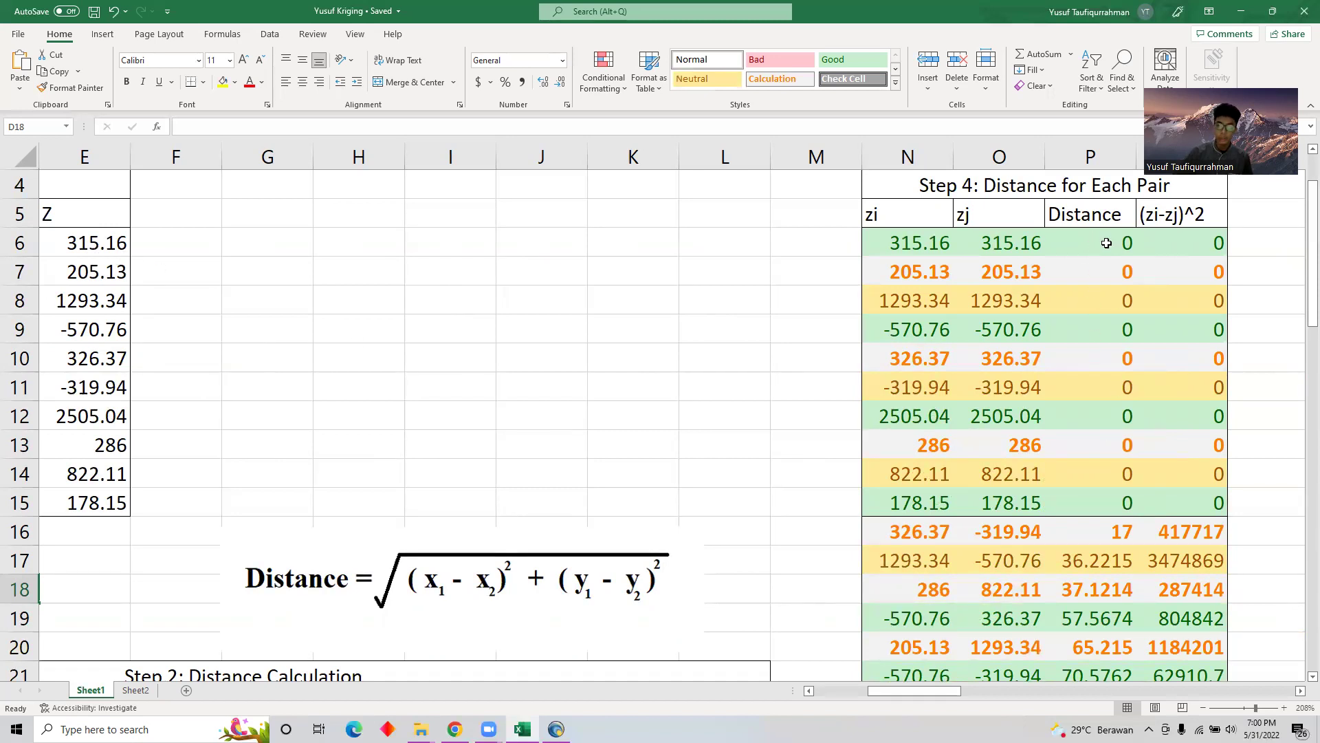
Compare the pair distances in the Step 4 table with the Step 2 distance matrix and the Step 3 bins
{"action": "scroll", "coordinate": [1086, 481], "scroll_direction": "down", "scroll_amount": 4}
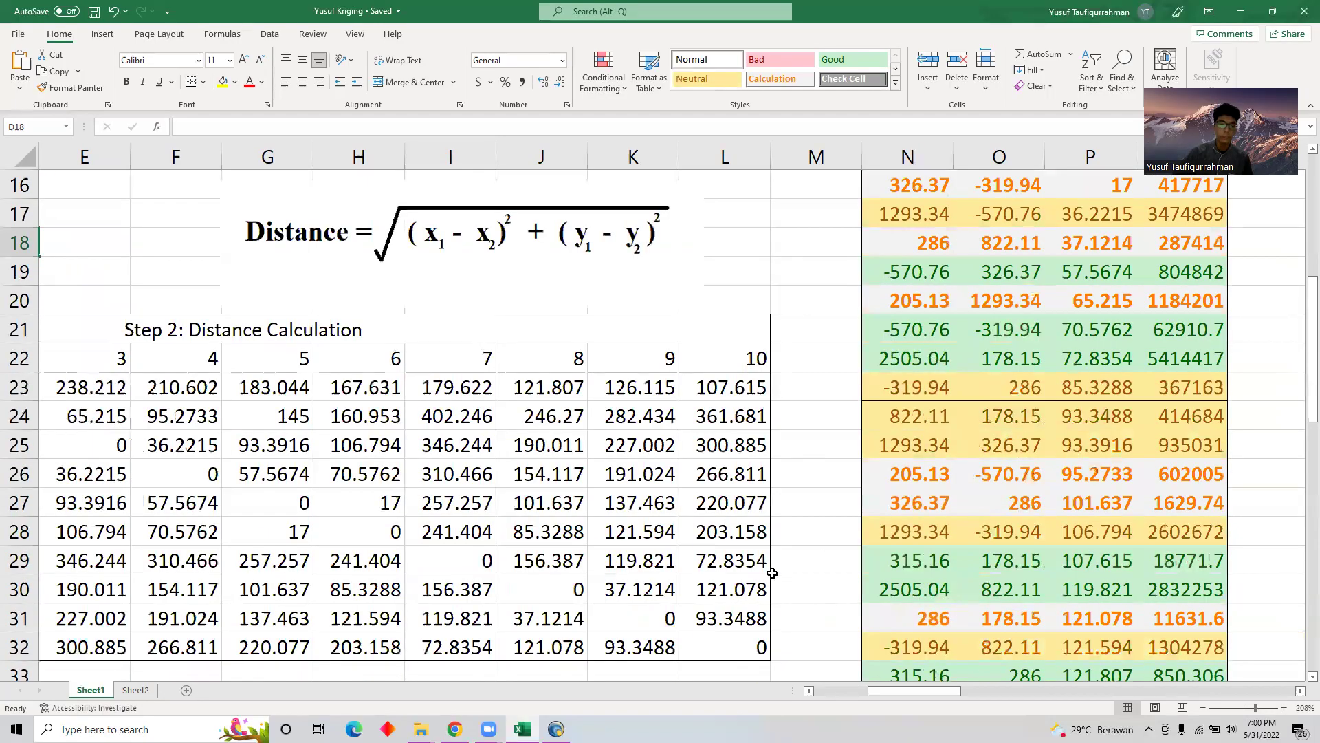
{"action": "scroll", "coordinate": [1009, 679], "scroll_direction": "down", "scroll_amount": 5}
{"action": "left_click_drag", "start_coordinate": [935, 692], "coordinate": [980, 696]}
{"action": "scroll", "coordinate": [766, 493], "scroll_direction": "up", "scroll_amount": 5}
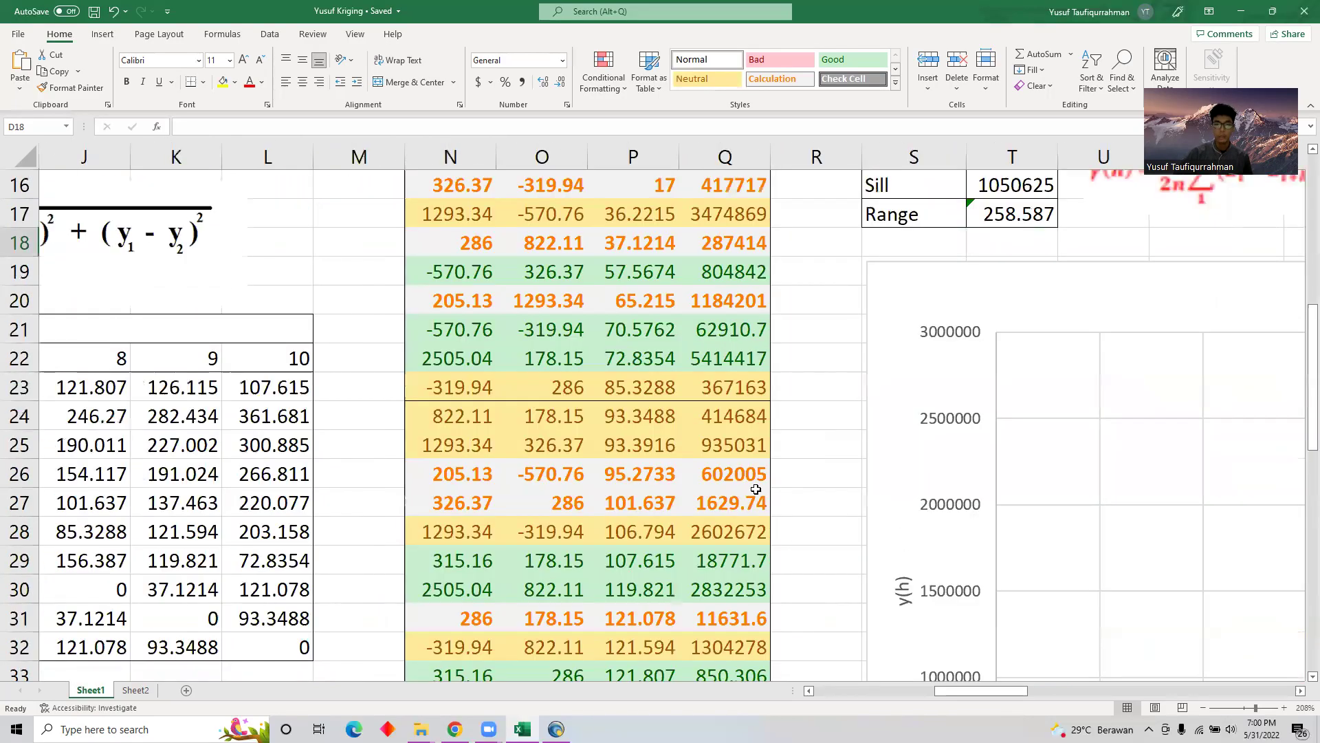
{"action": "scroll", "coordinate": [688, 495], "scroll_direction": "up", "scroll_amount": 4}
{"action": "scroll", "coordinate": [650, 440], "scroll_direction": "down", "scroll_amount": 2}
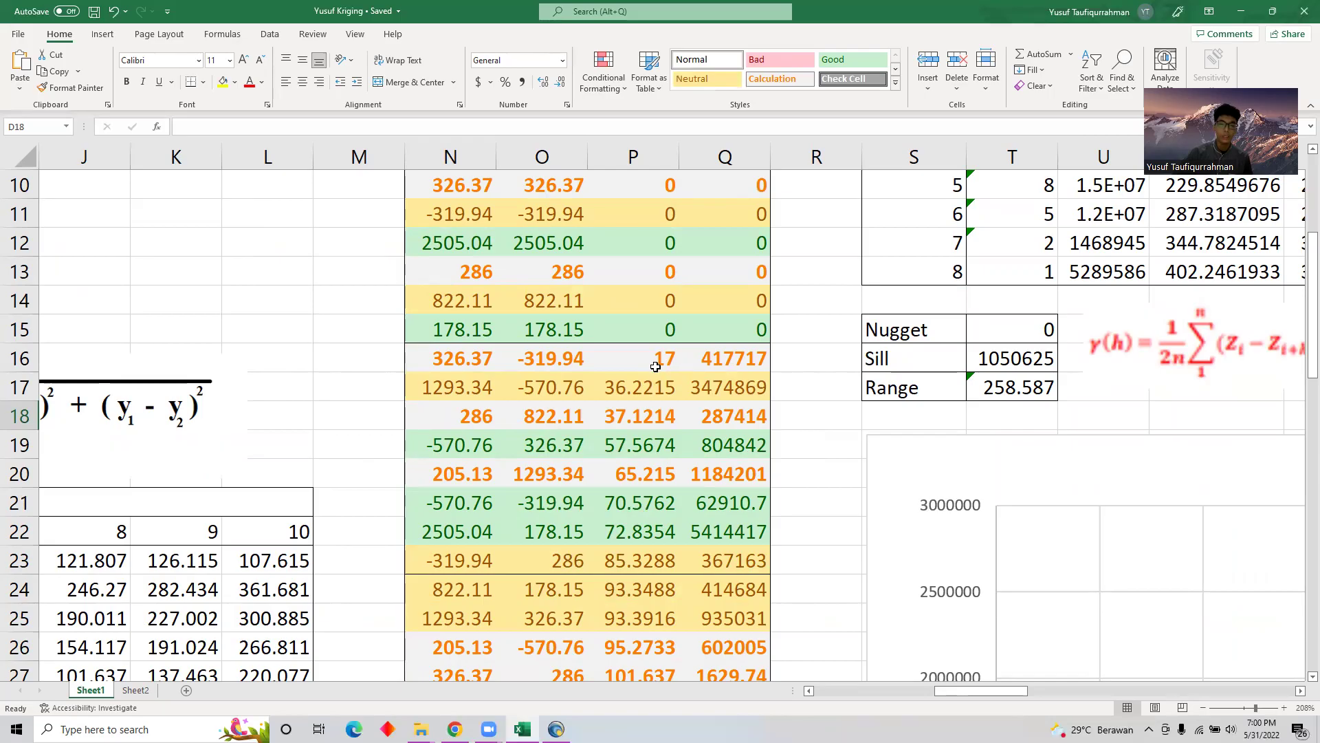
{"action": "left_click_drag", "start_coordinate": [974, 690], "coordinate": [921, 690]}
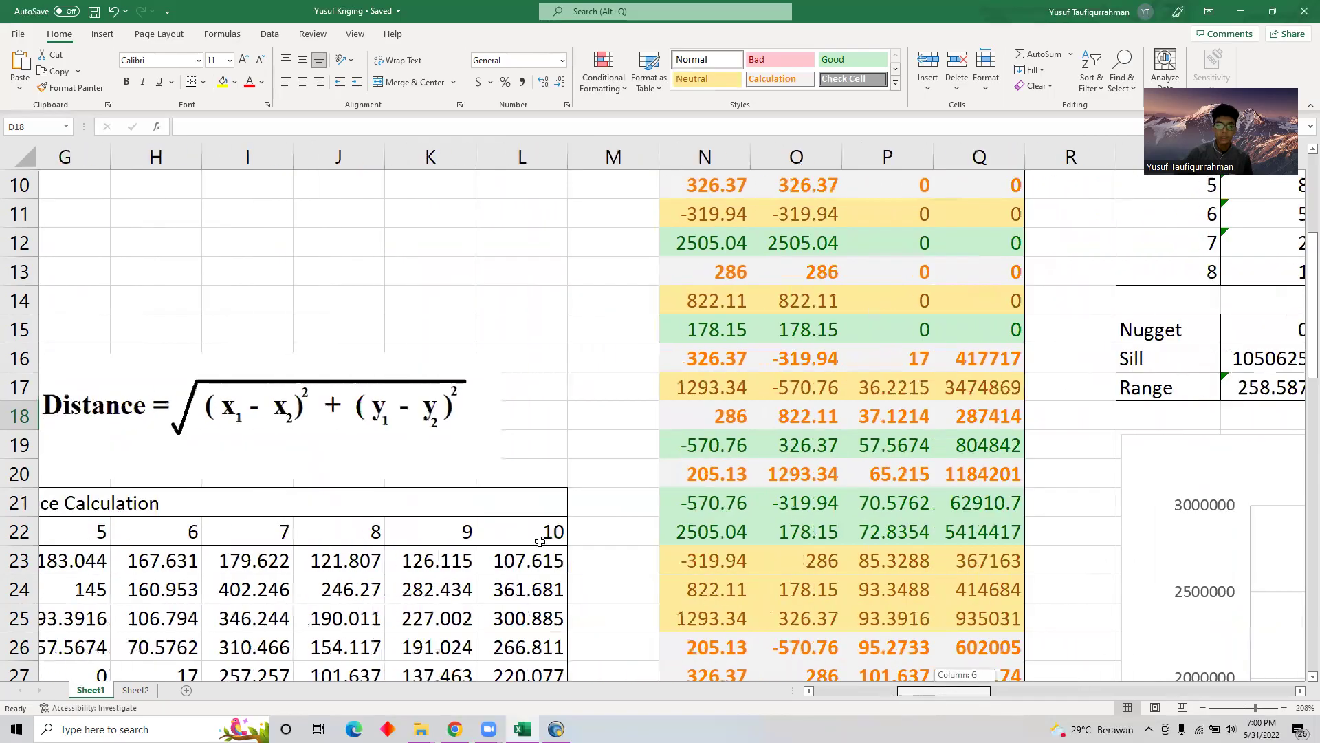
{"action": "scroll", "coordinate": [537, 539], "scroll_direction": "left", "scroll_amount": 3}
{"action": "scroll", "coordinate": [537, 539], "scroll_direction": "down", "scroll_amount": 2}
{"action": "scroll", "coordinate": [206, 510], "scroll_direction": "down", "scroll_amount": 5}
{"action": "left_click_drag", "start_coordinate": [879, 697], "coordinate": [941, 671]}
{"action": "scroll", "coordinate": [968, 573], "scroll_direction": "up", "scroll_amount": 4}
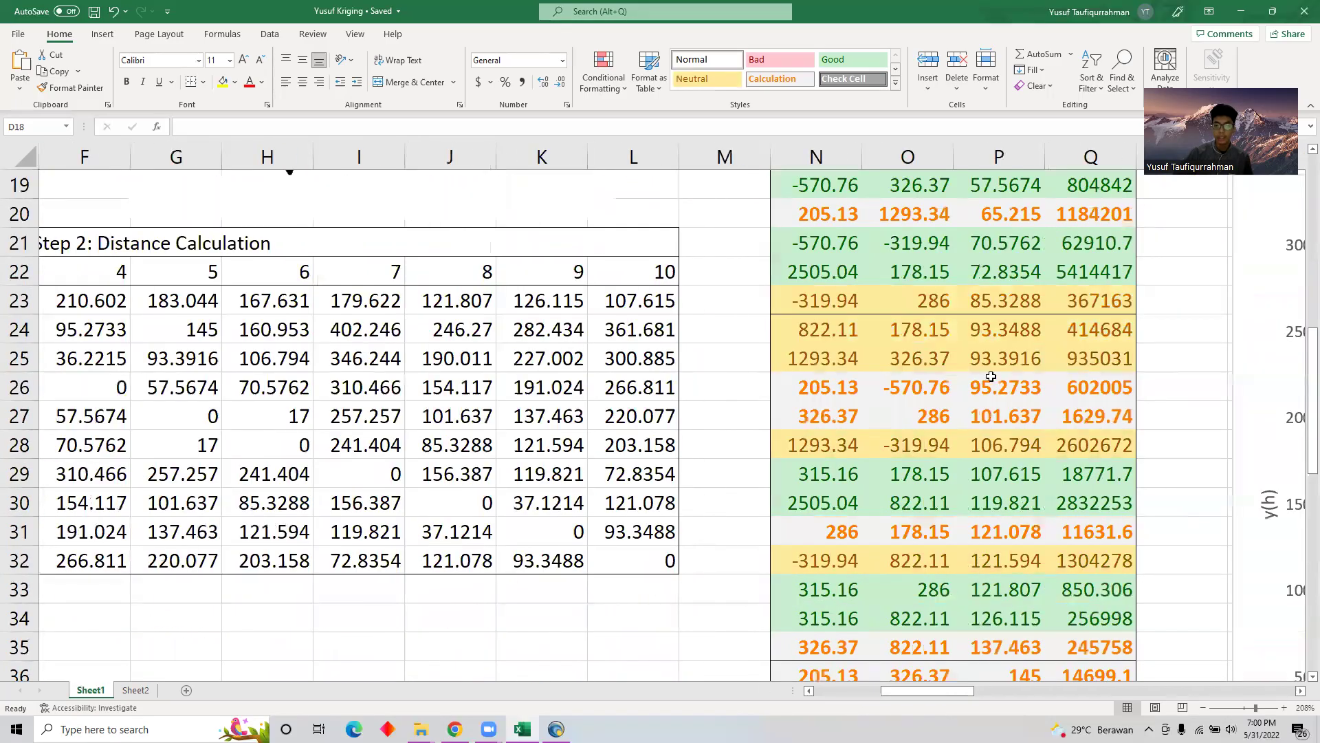
Review the bordered distance groups down the Step 4 table against the h-(Δh/2) and h+(Δh/2) limits in Step 3
{"action": "scroll", "coordinate": [991, 377], "scroll_direction": "up", "scroll_amount": 6}
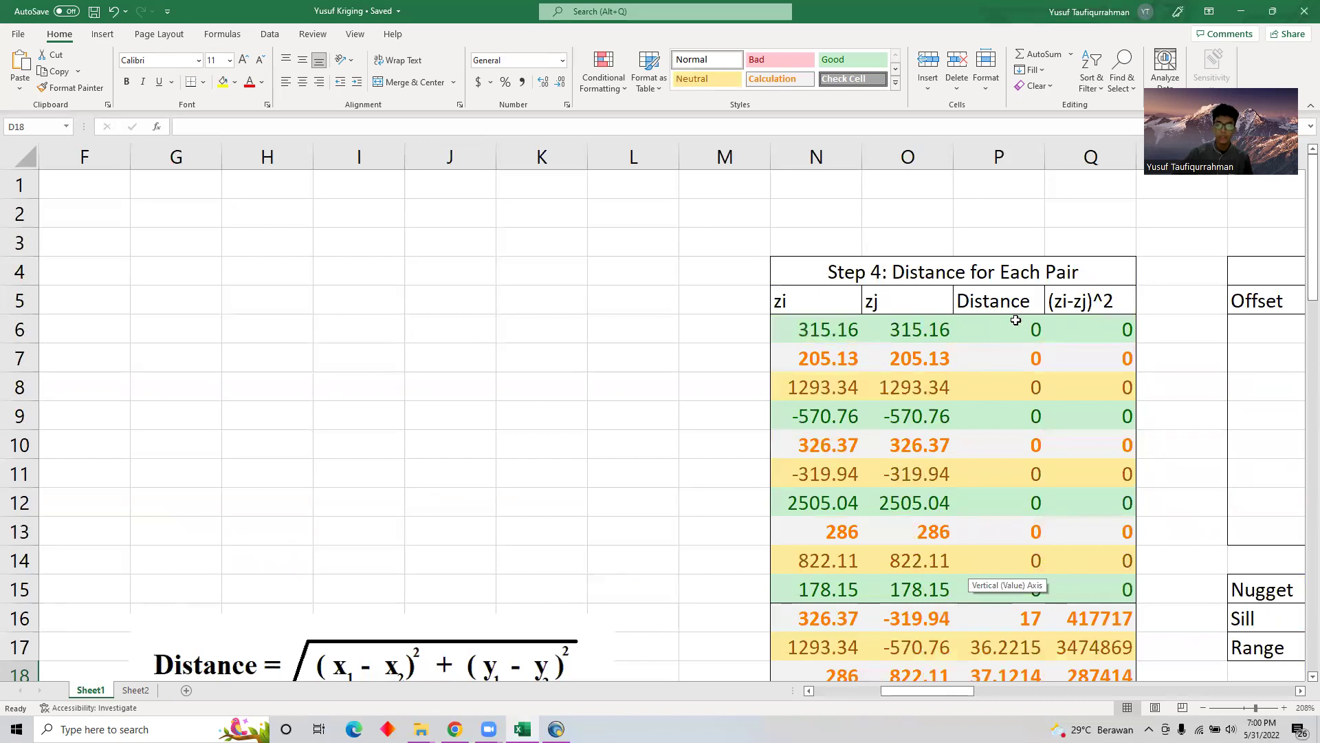
{"action": "scroll", "coordinate": [1032, 360], "scroll_direction": "down", "scroll_amount": 2}
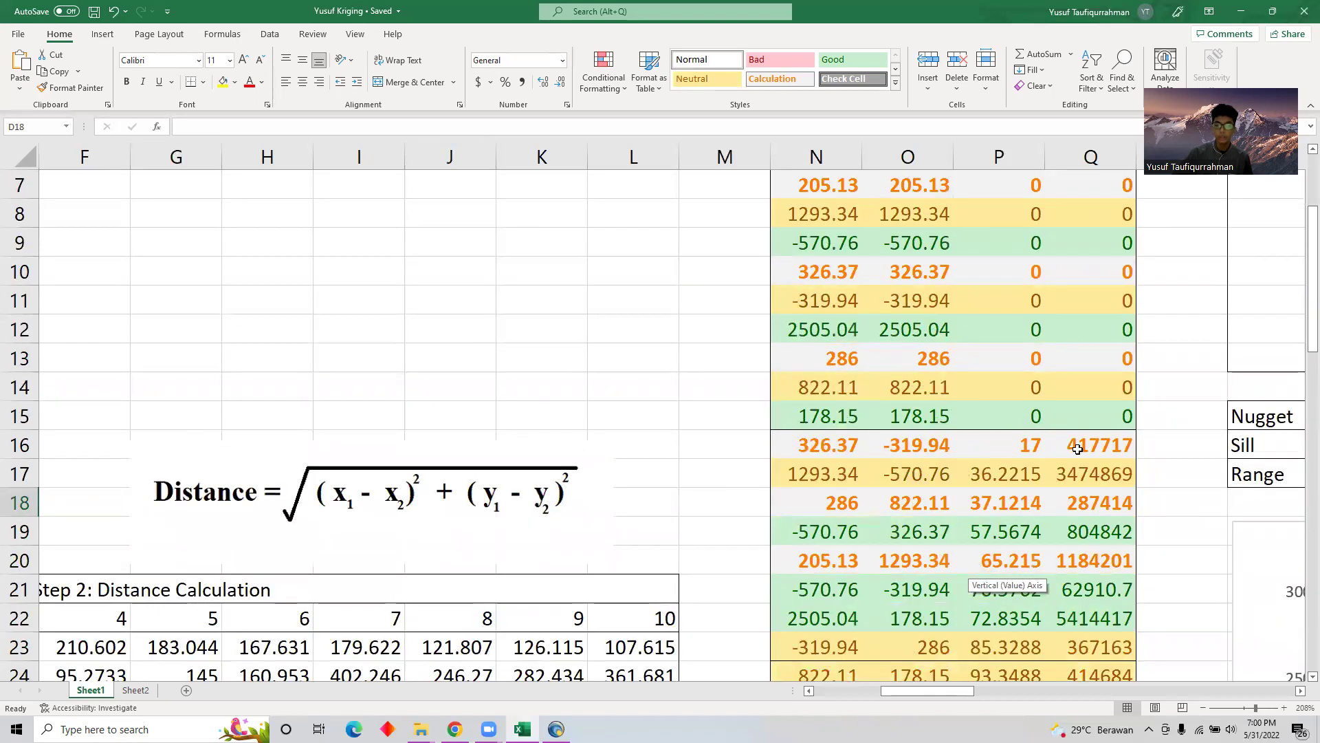
{"action": "scroll", "coordinate": [1077, 450], "scroll_direction": "down", "scroll_amount": 1}
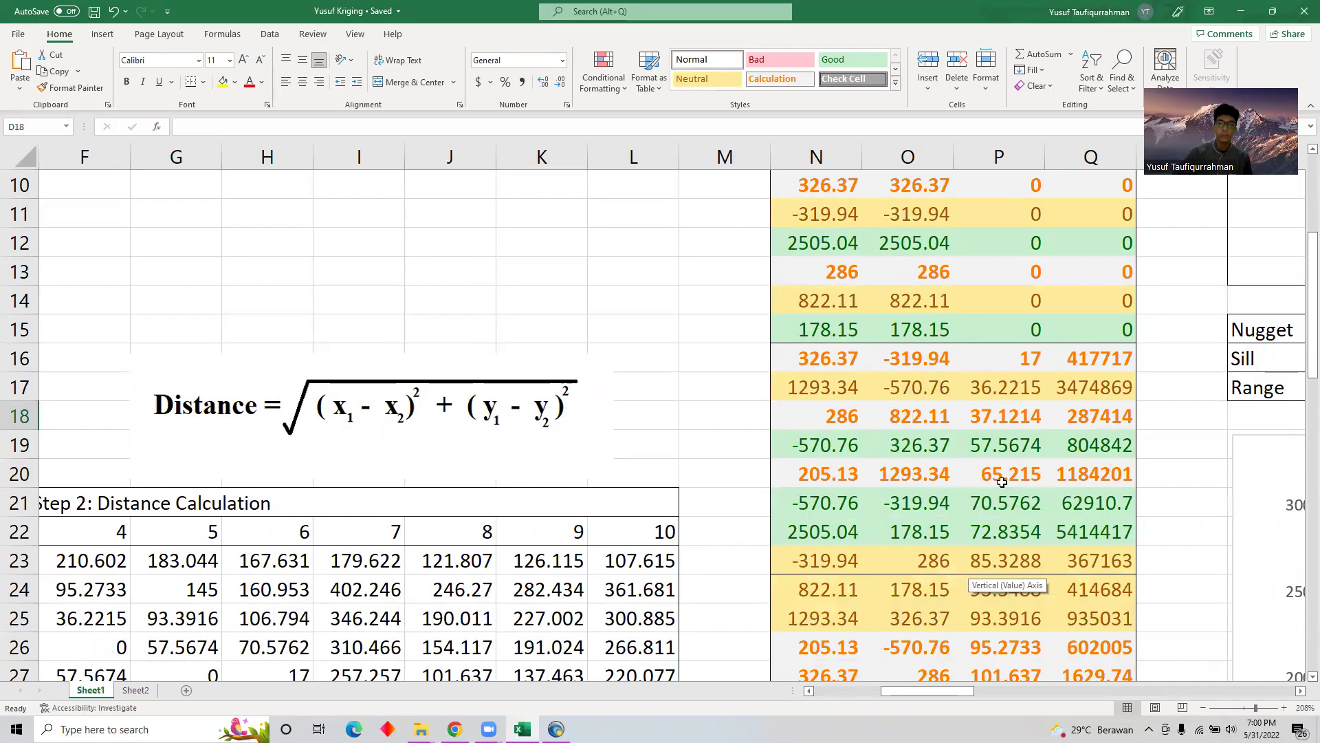
{"action": "scroll", "coordinate": [1020, 399], "scroll_direction": "down", "scroll_amount": 3}
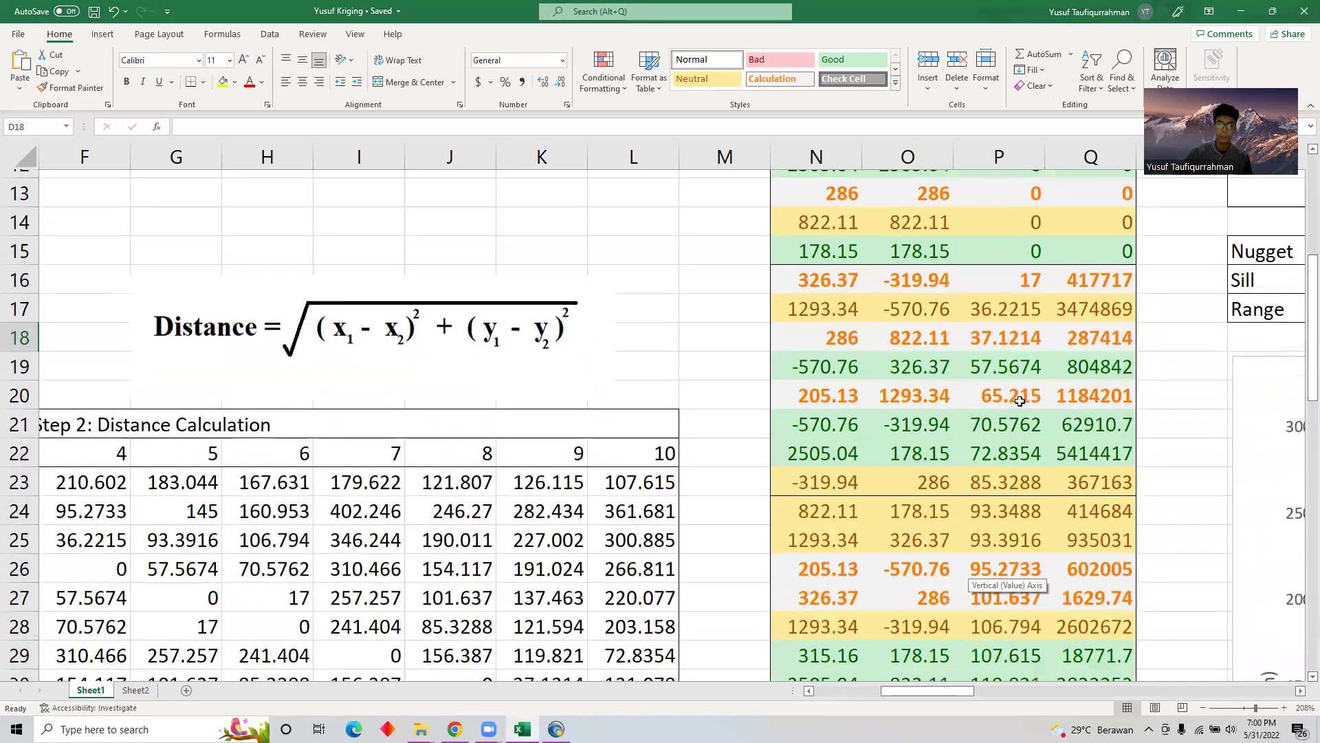
{"action": "scroll", "coordinate": [995, 374], "scroll_direction": "down", "scroll_amount": 6}
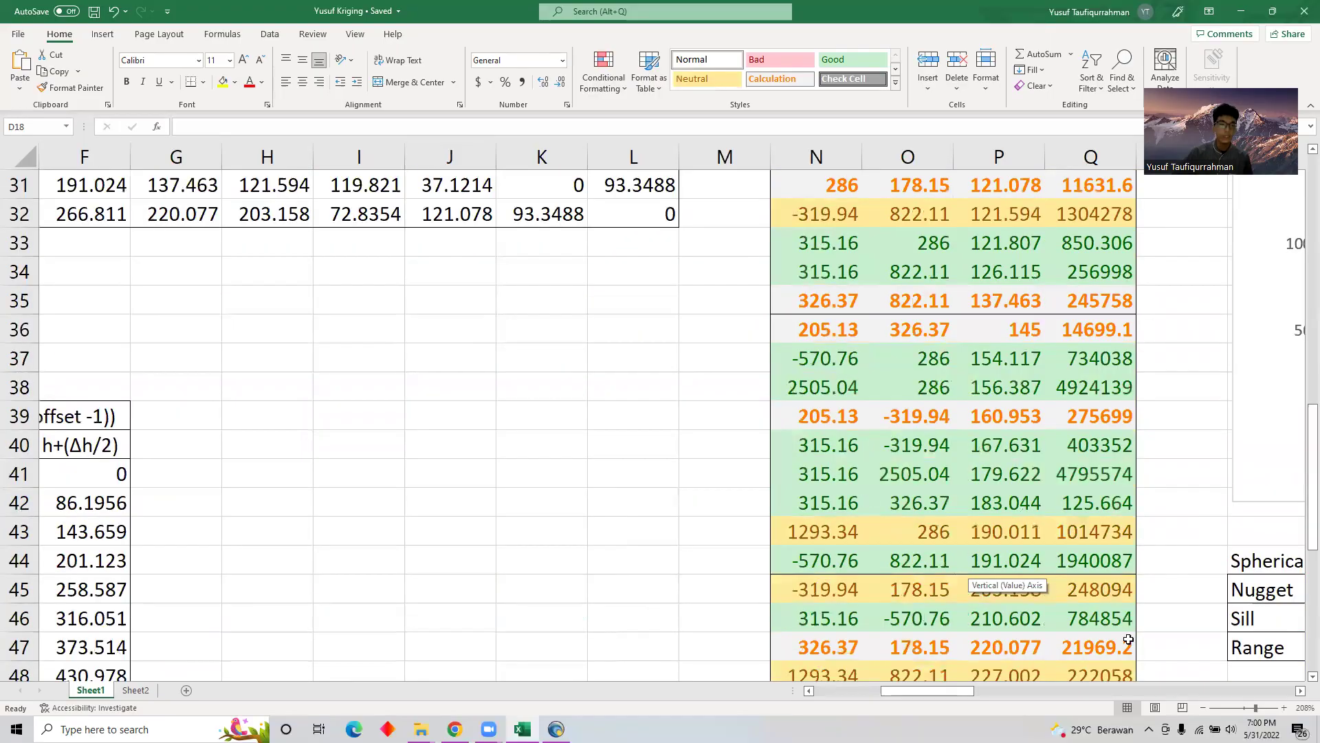
{"action": "left_click_drag", "start_coordinate": [968, 699], "coordinate": [922, 699]}
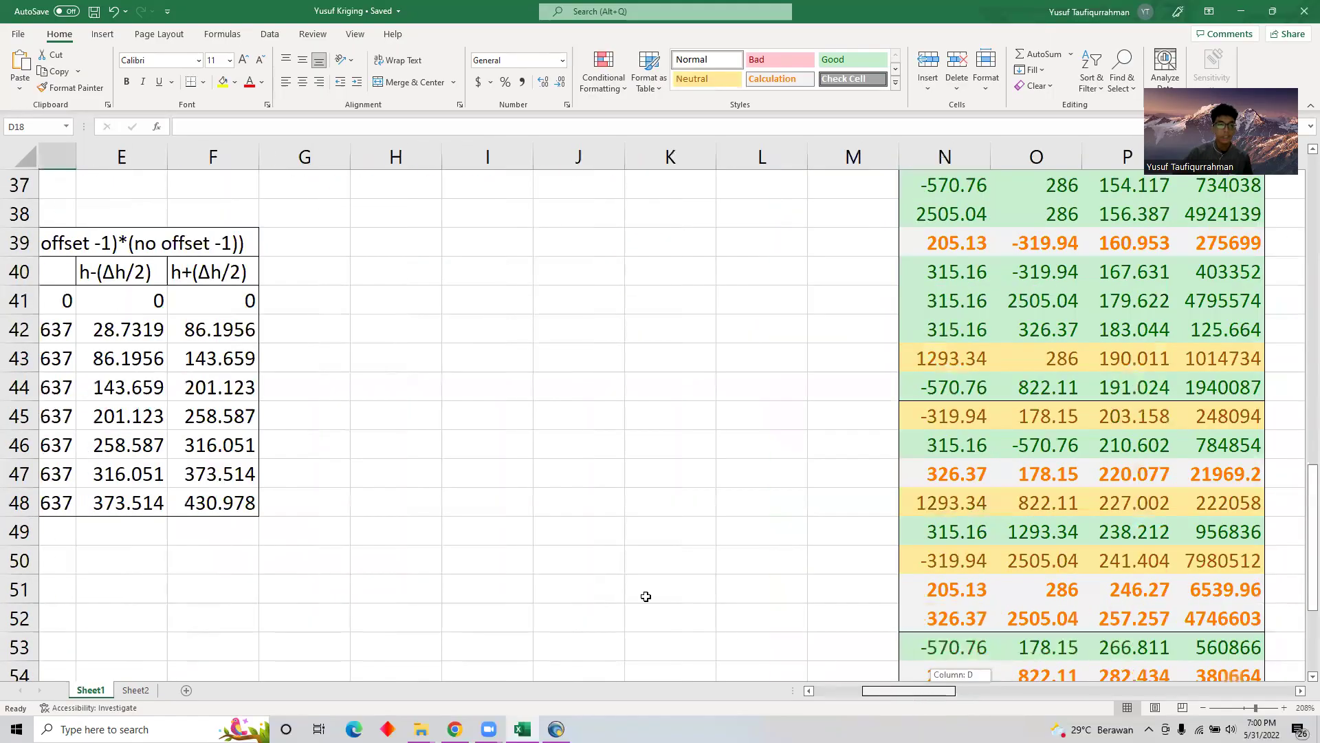
{"action": "scroll", "coordinate": [645, 596], "scroll_direction": "left", "scroll_amount": 2}
{"action": "scroll", "coordinate": [894, 460], "scroll_direction": "up", "scroll_amount": 2}
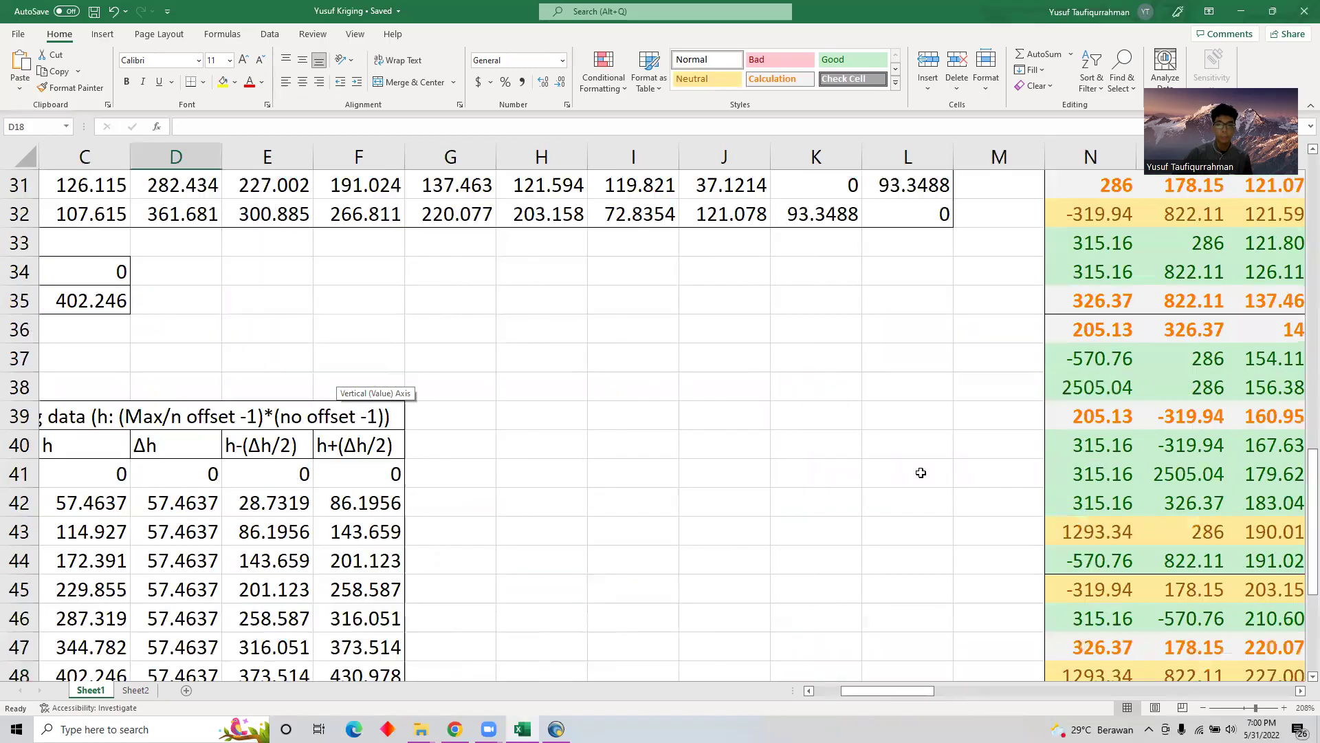
{"action": "scroll", "coordinate": [1008, 626], "scroll_direction": "up", "scroll_amount": 4}
{"action": "scroll", "coordinate": [1023, 551], "scroll_direction": "right", "scroll_amount": 2}
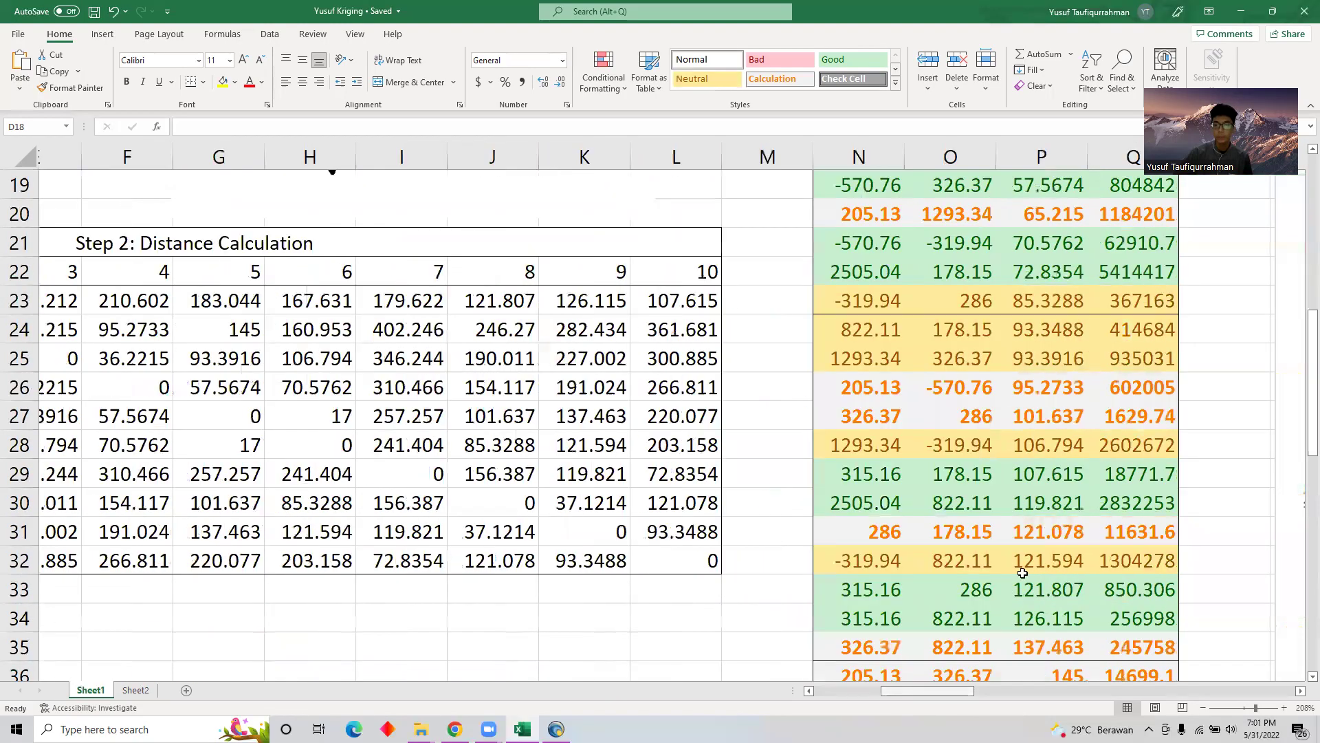
{"action": "scroll", "coordinate": [1017, 403], "scroll_direction": "right", "scroll_amount": 1}
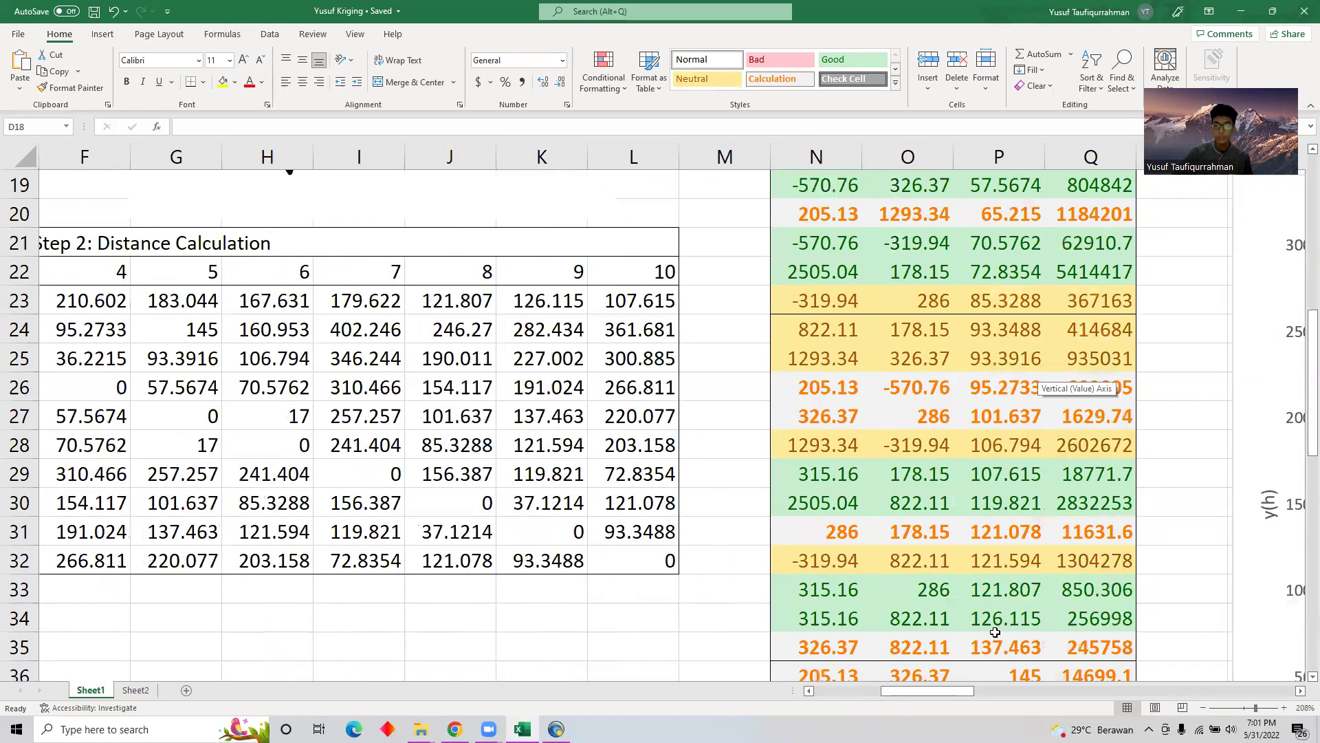
Compare the h-(Δh/2) and h+(Δh/2) limits of the Step 3 bins with the pair groups in Step 4
{"action": "scroll", "coordinate": [922, 691], "scroll_direction": "left", "scroll_amount": 2}
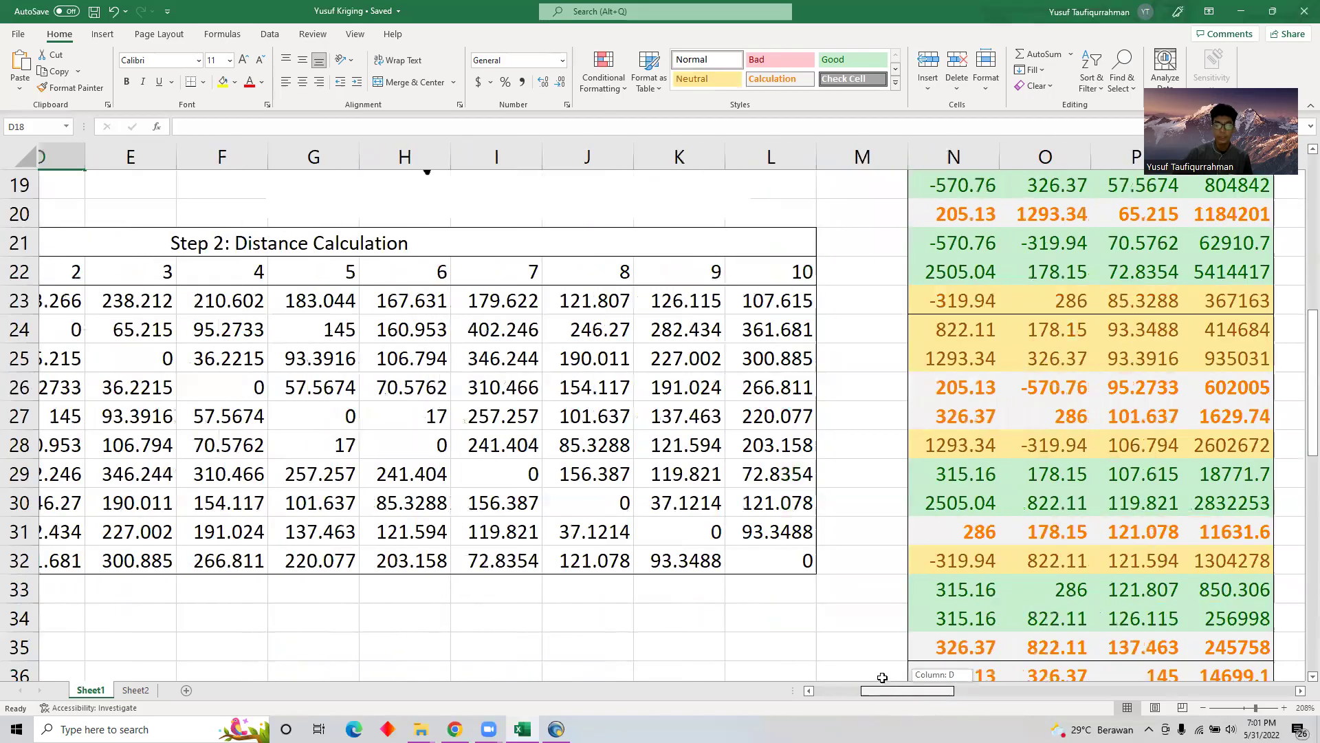
{"action": "scroll", "coordinate": [865, 623], "scroll_direction": "down", "scroll_amount": 4}
{"action": "scroll", "coordinate": [865, 624], "scroll_direction": "left", "scroll_amount": 2}
{"action": "scroll", "coordinate": [786, 607], "scroll_direction": "down", "scroll_amount": 1}
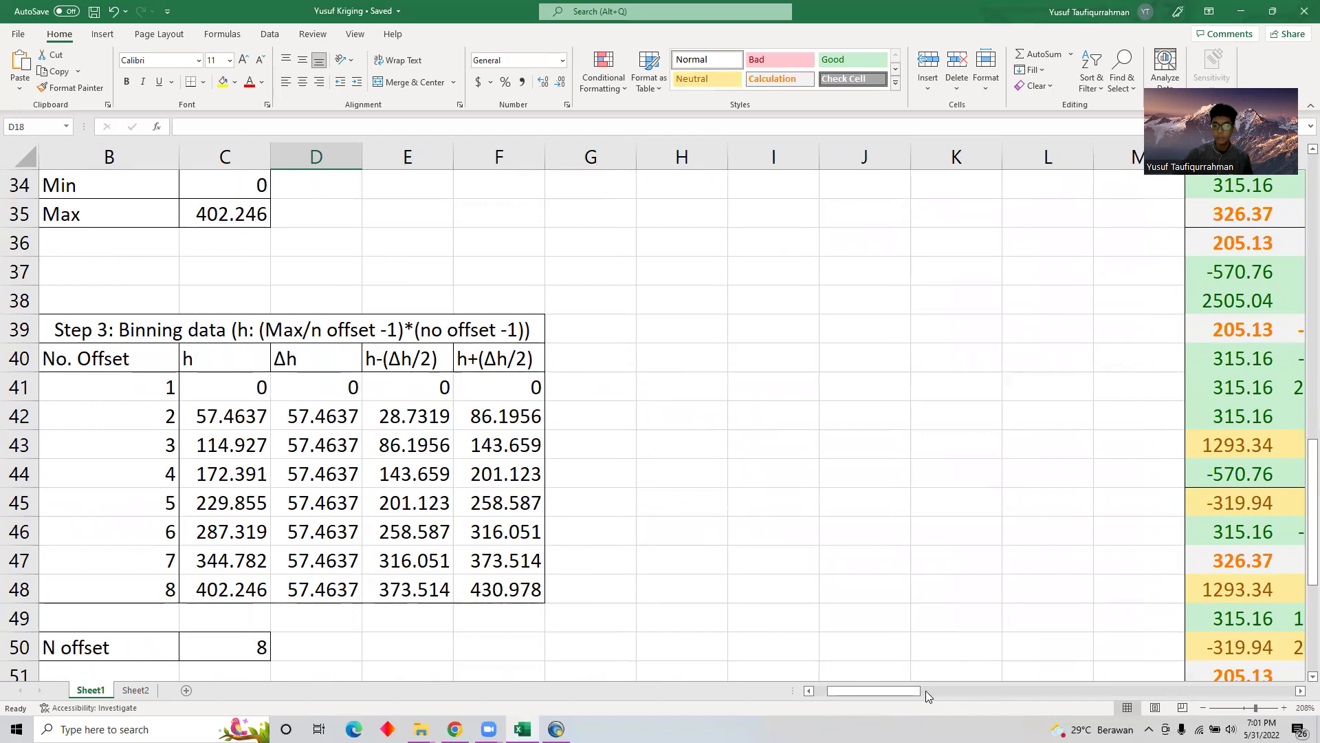
{"action": "scroll", "coordinate": [926, 690], "scroll_direction": "right", "scroll_amount": 5}
{"action": "scroll", "coordinate": [930, 551], "scroll_direction": "down", "scroll_amount": 2}
{"action": "scroll", "coordinate": [930, 551], "scroll_direction": "down", "scroll_amount": 3}
{"action": "scroll", "coordinate": [949, 586], "scroll_direction": "up", "scroll_amount": 6}
{"action": "scroll", "coordinate": [951, 588], "scroll_direction": "up", "scroll_amount": 10}
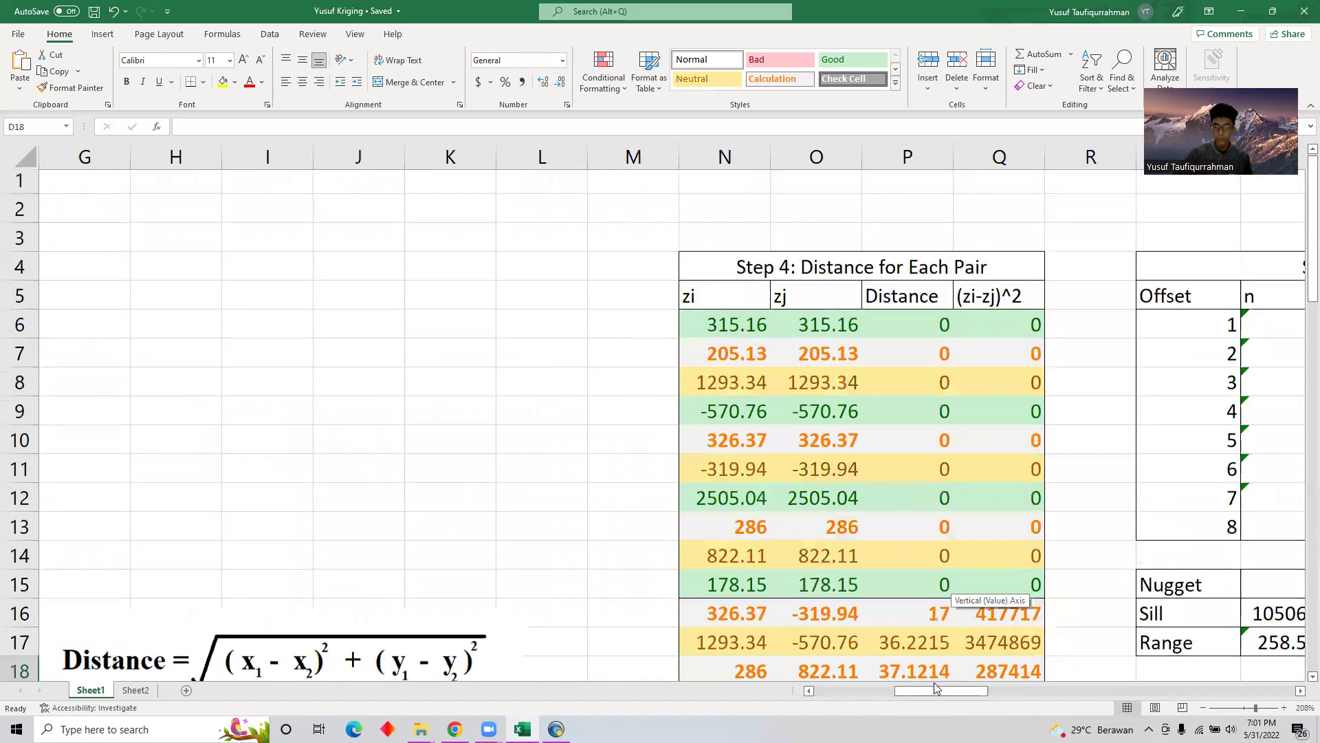
Examine the Offset, n and Σ(zi-zj)^2 columns of the Step 5 Experimental Variogram table against the Step 4 pairs
{"action": "left_click_drag", "start_coordinate": [939, 691], "coordinate": [990, 700]}
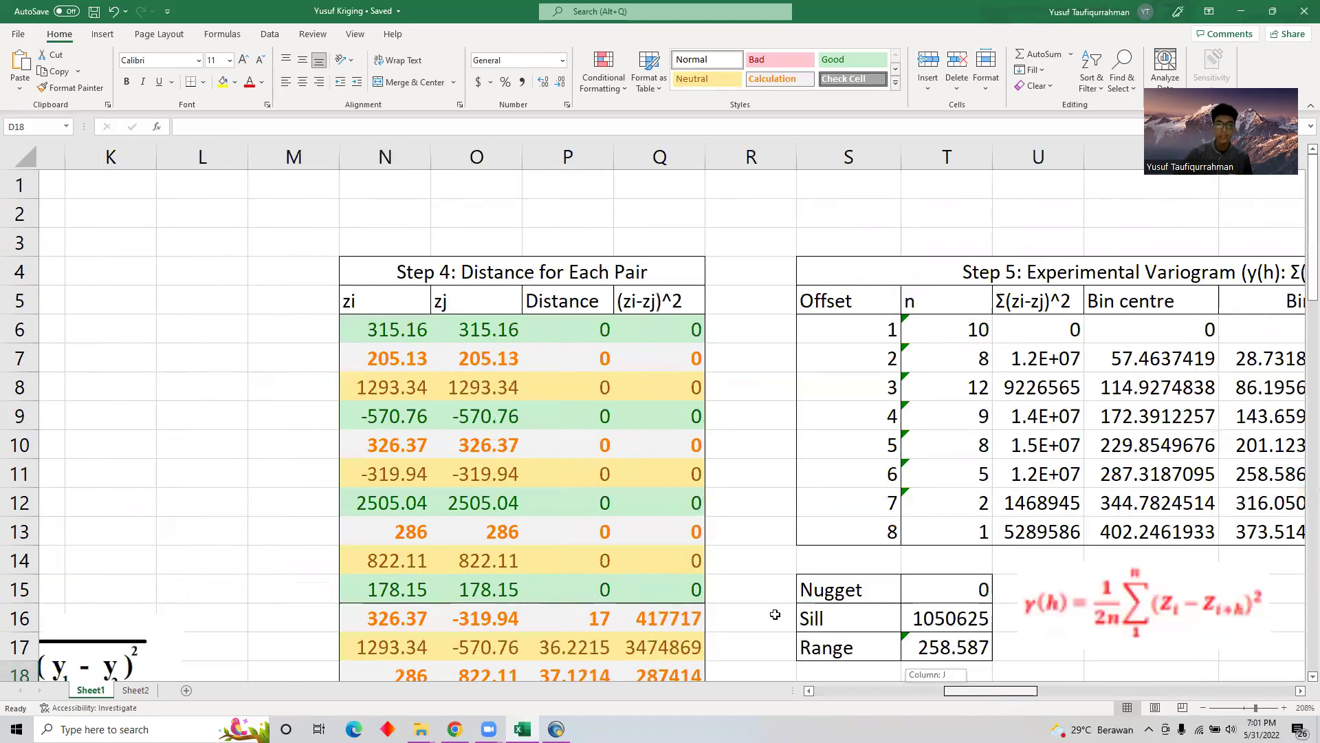
{"action": "left_click_drag", "start_coordinate": [1002, 691], "coordinate": [1048, 695]}
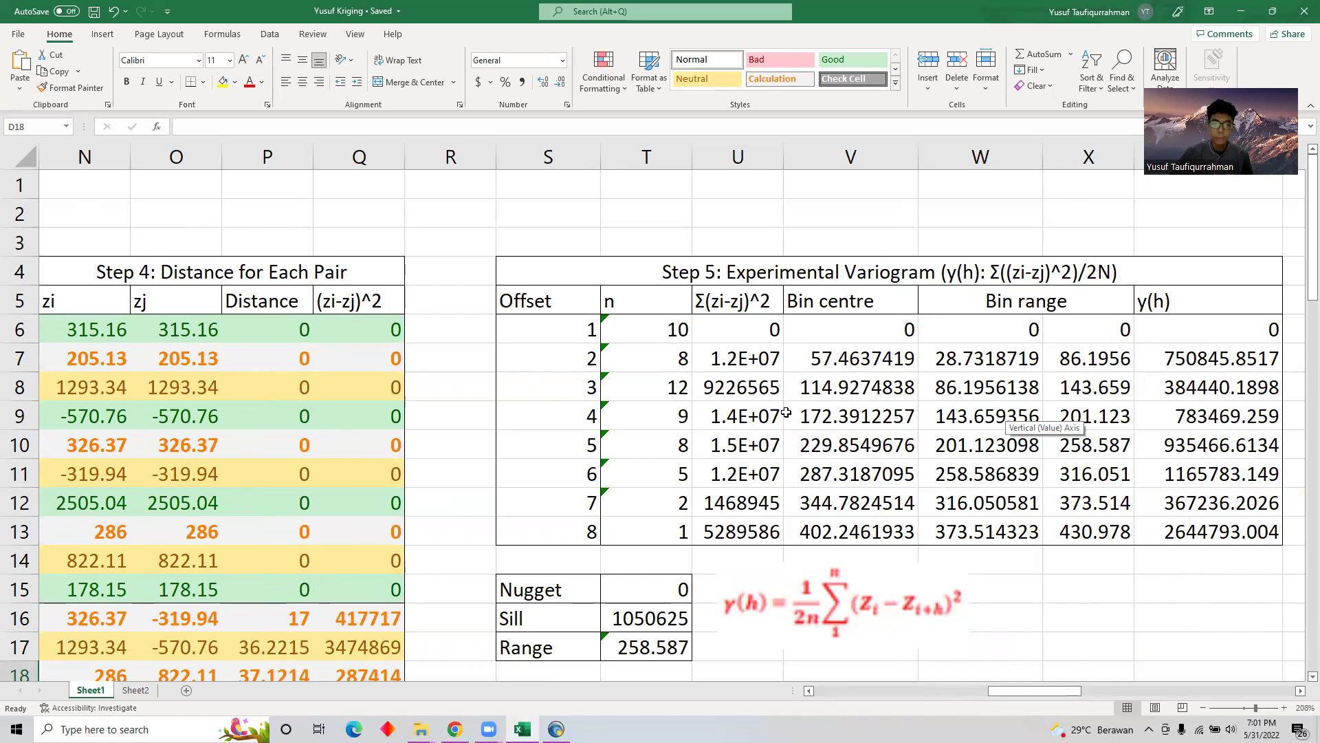
{"action": "left_click_drag", "start_coordinate": [1035, 690], "coordinate": [1020, 691]}
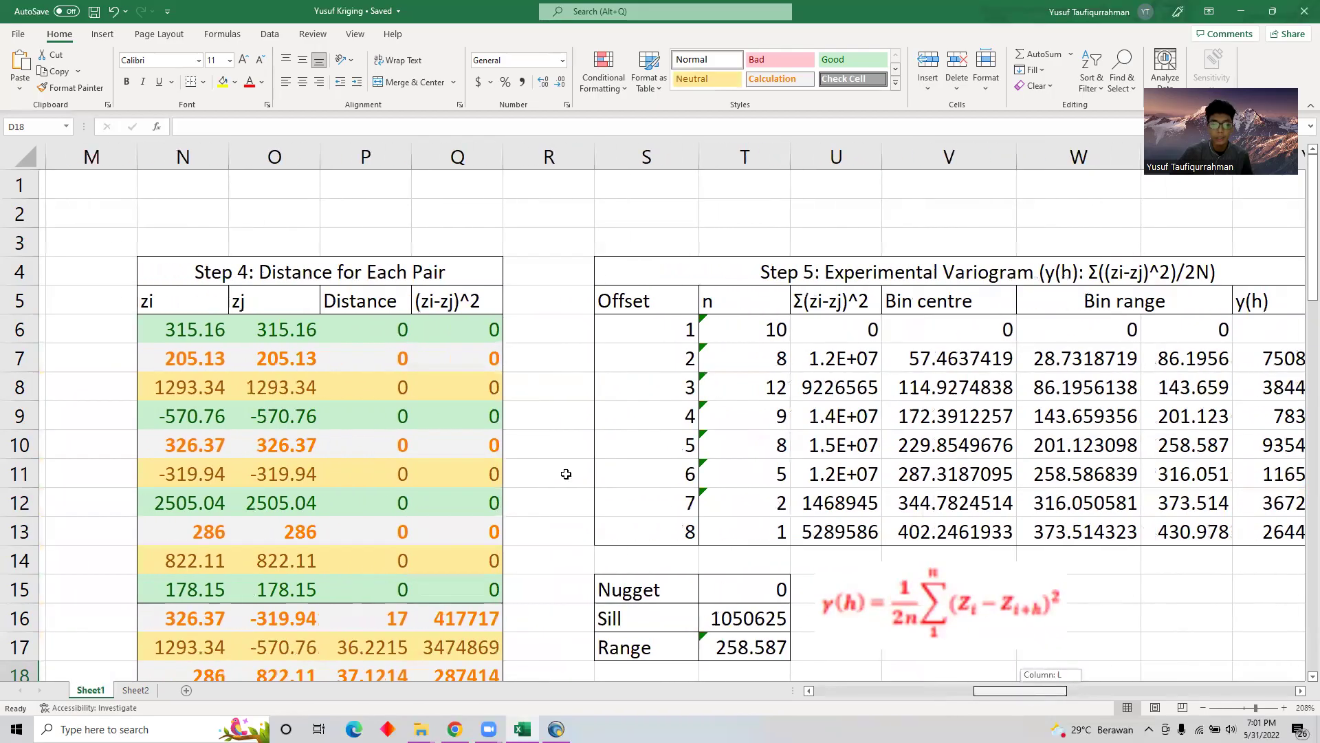
{"action": "scroll", "coordinate": [492, 347], "scroll_direction": "left", "scroll_amount": 1}
{"action": "scroll", "coordinate": [800, 393], "scroll_direction": "down", "scroll_amount": 1}
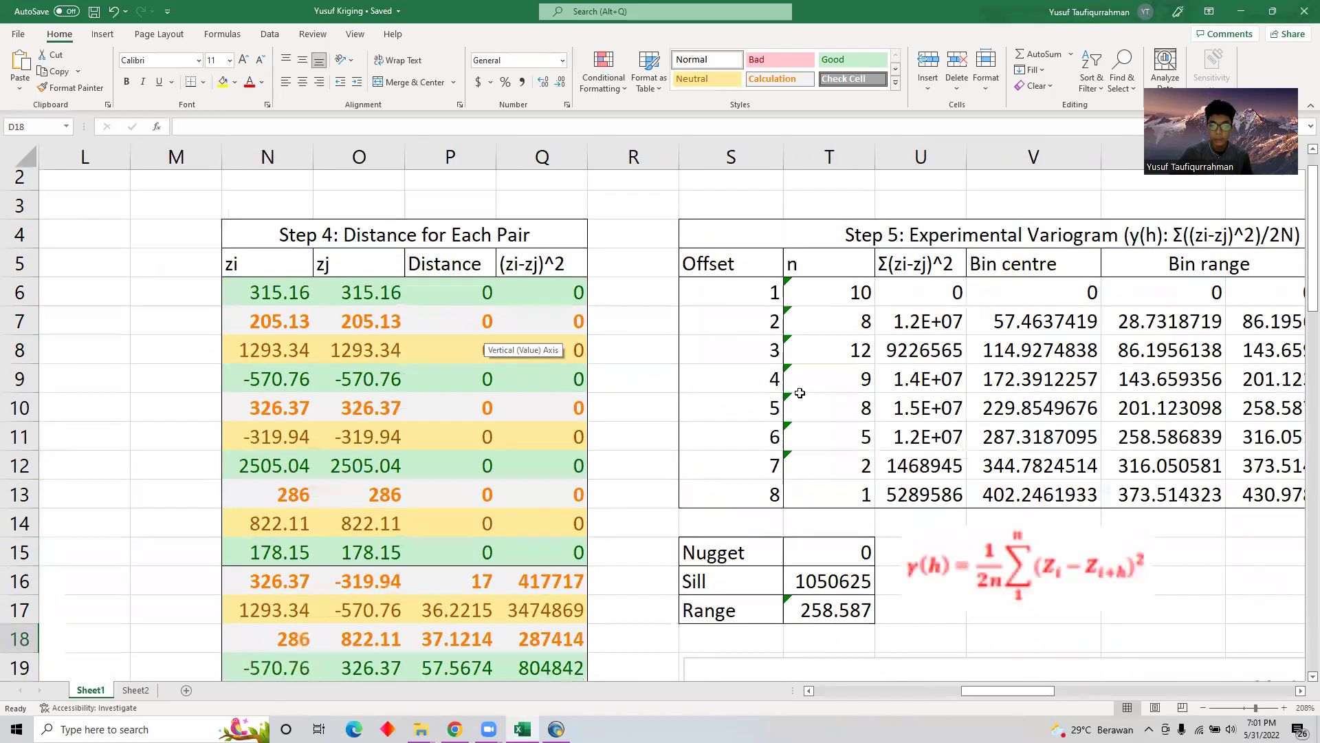
{"action": "scroll", "coordinate": [784, 335], "scroll_direction": "down", "scroll_amount": 2}
{"action": "scroll", "coordinate": [784, 335], "scroll_direction": "up", "scroll_amount": 2}
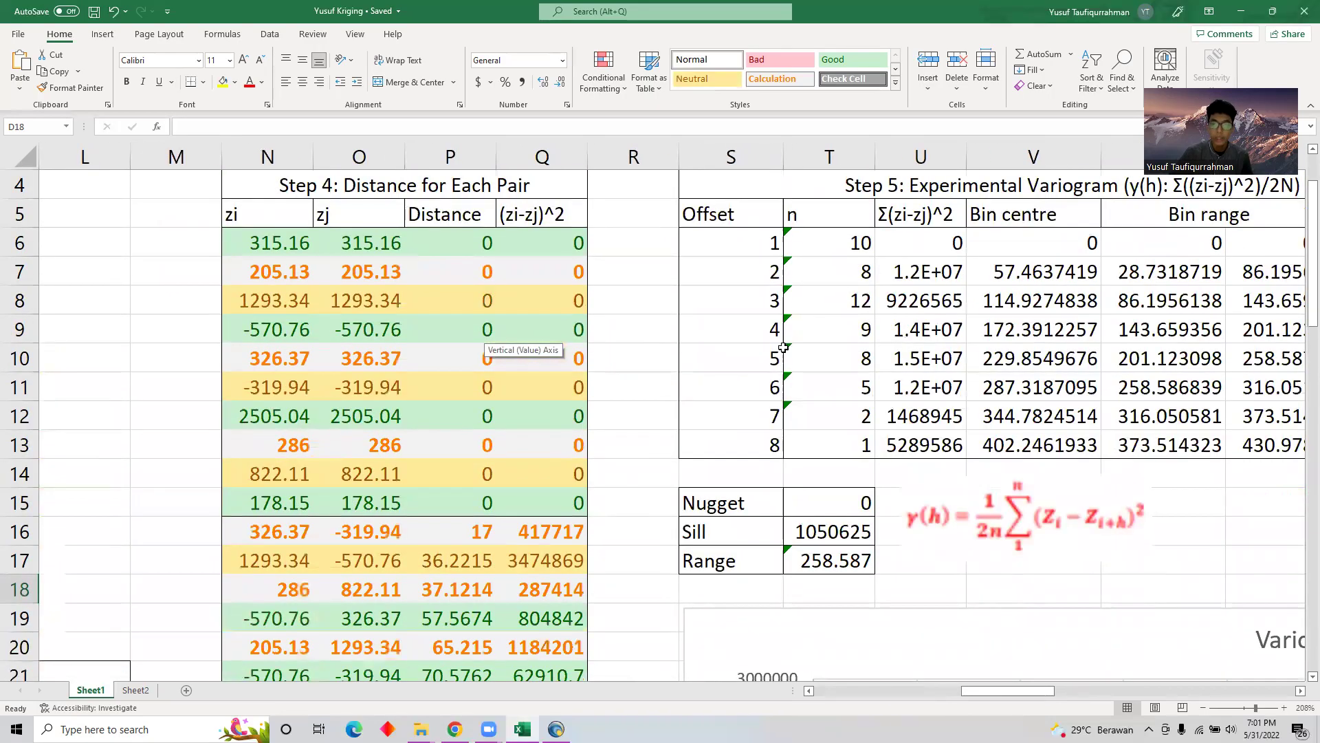
{"action": "scroll", "coordinate": [830, 336], "scroll_direction": "down", "scroll_amount": 5}
{"action": "scroll", "coordinate": [454, 550], "scroll_direction": "up", "scroll_amount": 1}
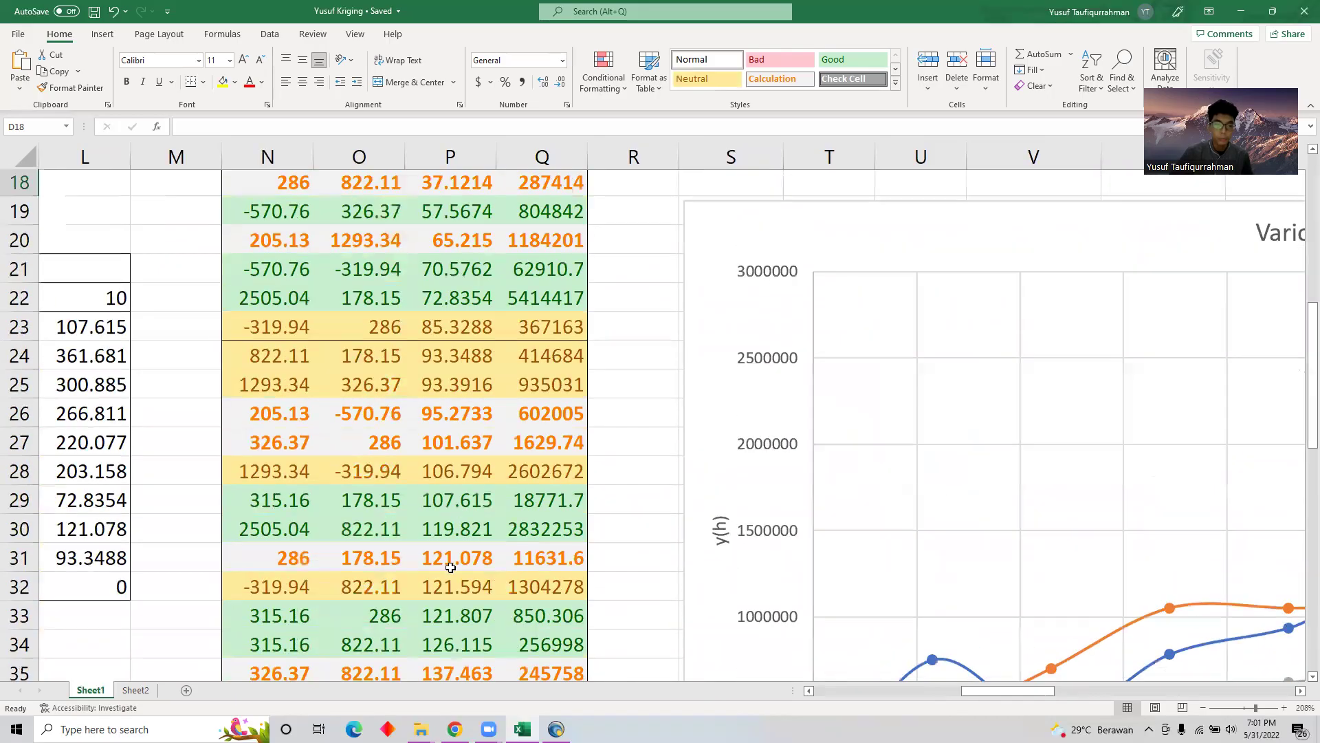
{"action": "scroll", "coordinate": [505, 569], "scroll_direction": "up", "scroll_amount": 5}
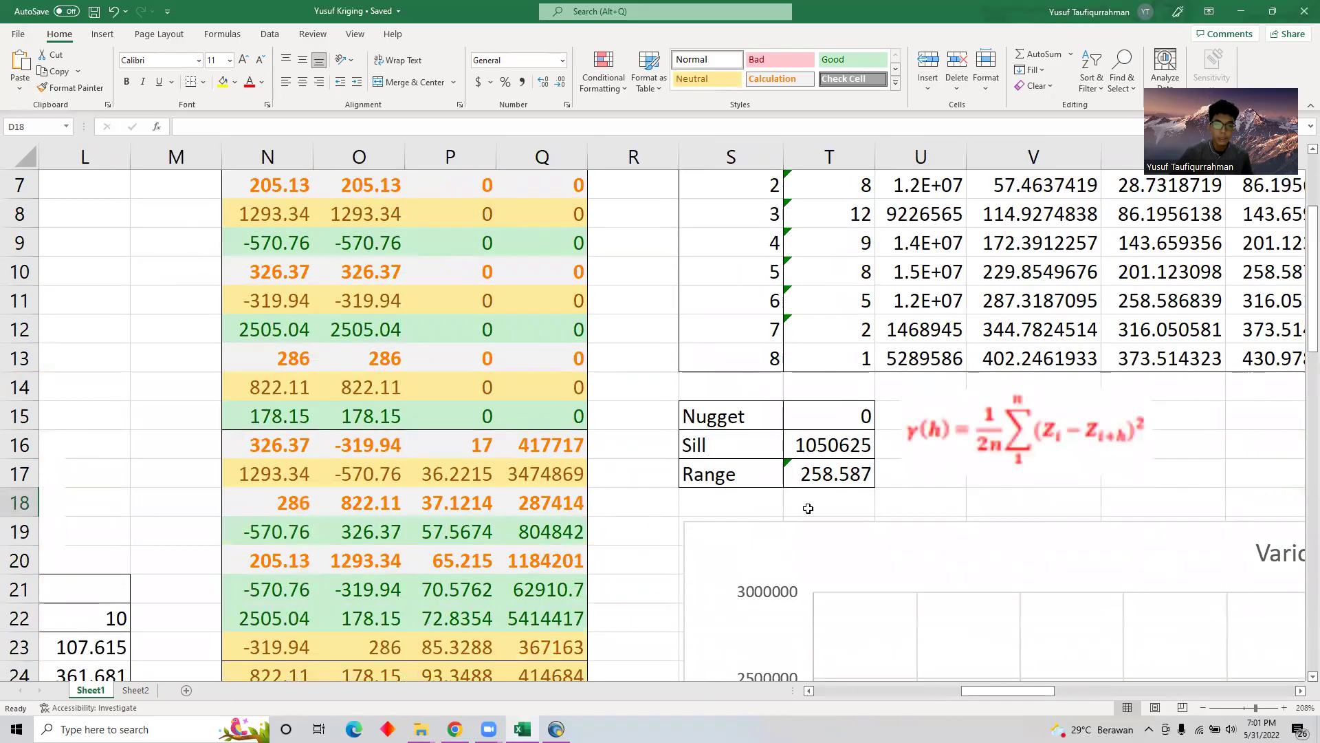
Examine the Bin centre, Bin range and y(h) columns in Step 5 together with the Variogram chart
{"action": "left_click_drag", "start_coordinate": [1042, 691], "coordinate": [1097, 702]}
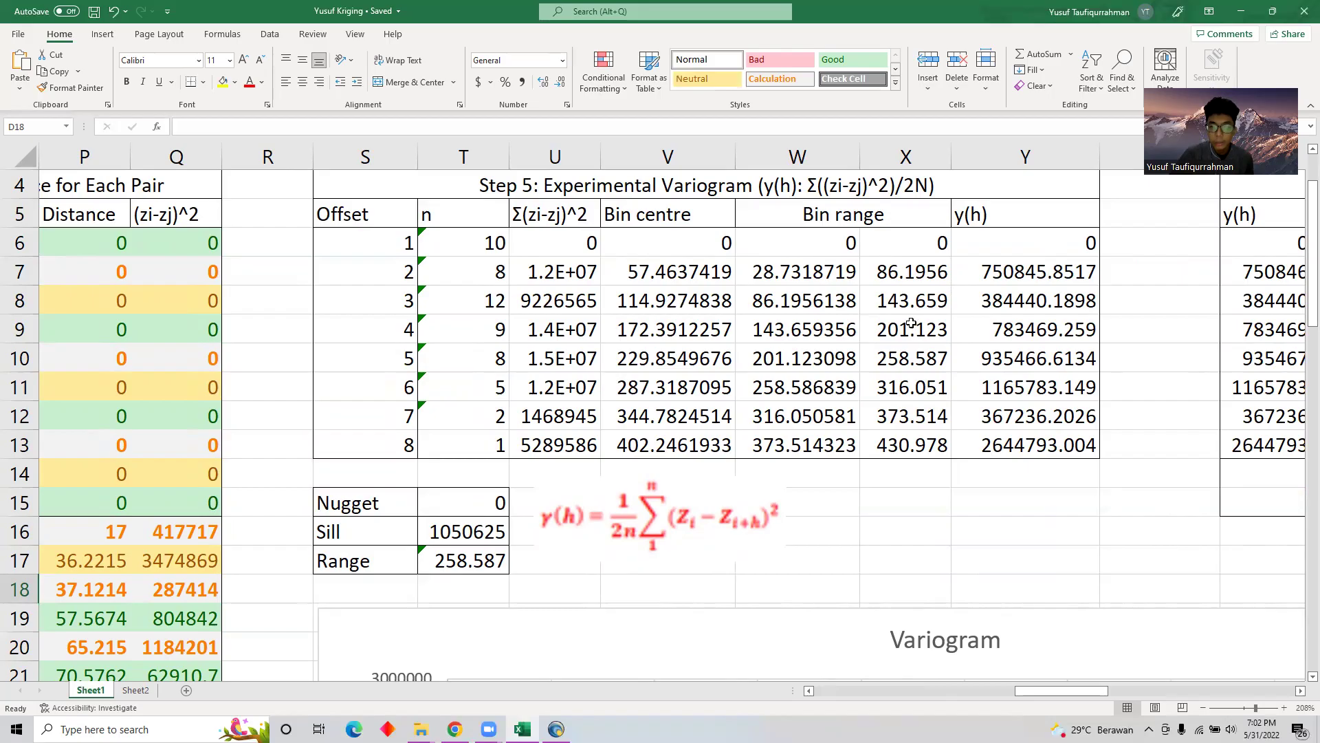
{"action": "scroll", "coordinate": [1011, 377], "scroll_direction": "down", "scroll_amount": 5}
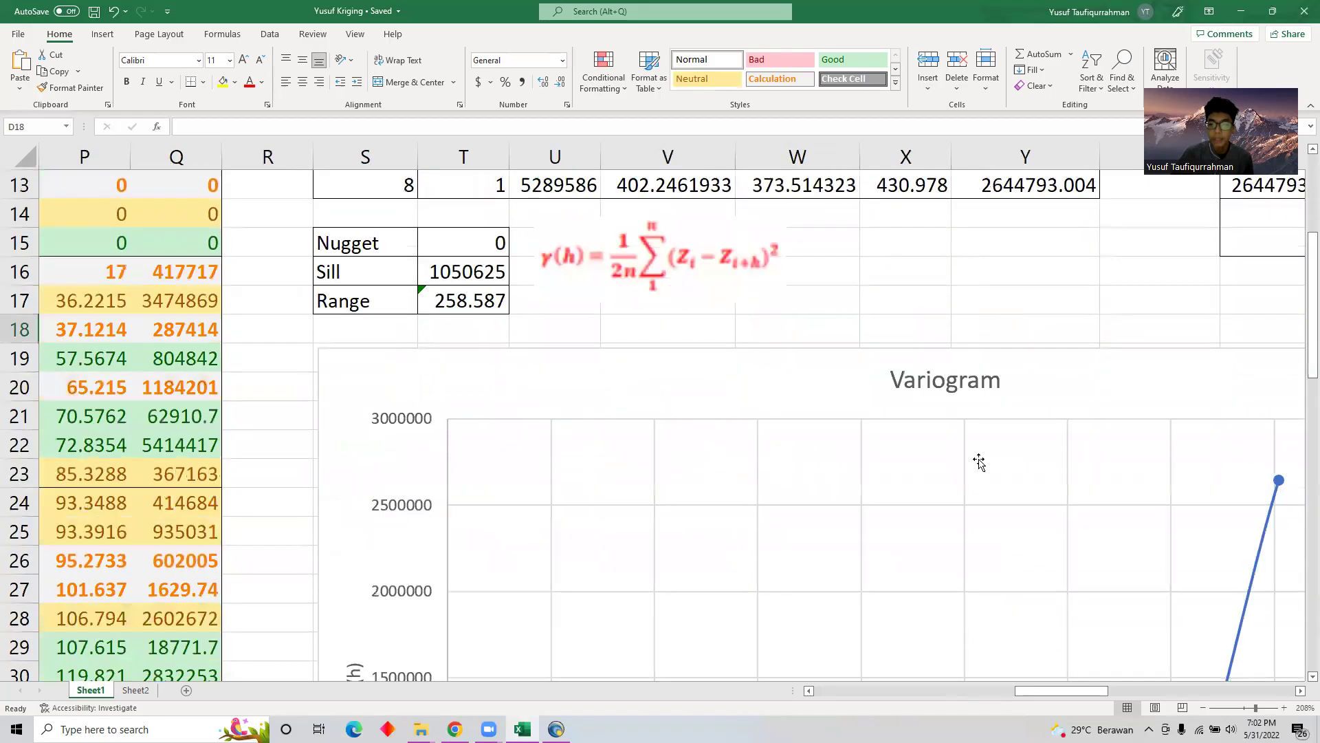
{"action": "scroll", "coordinate": [1068, 451], "scroll_direction": "right", "scroll_amount": 3}
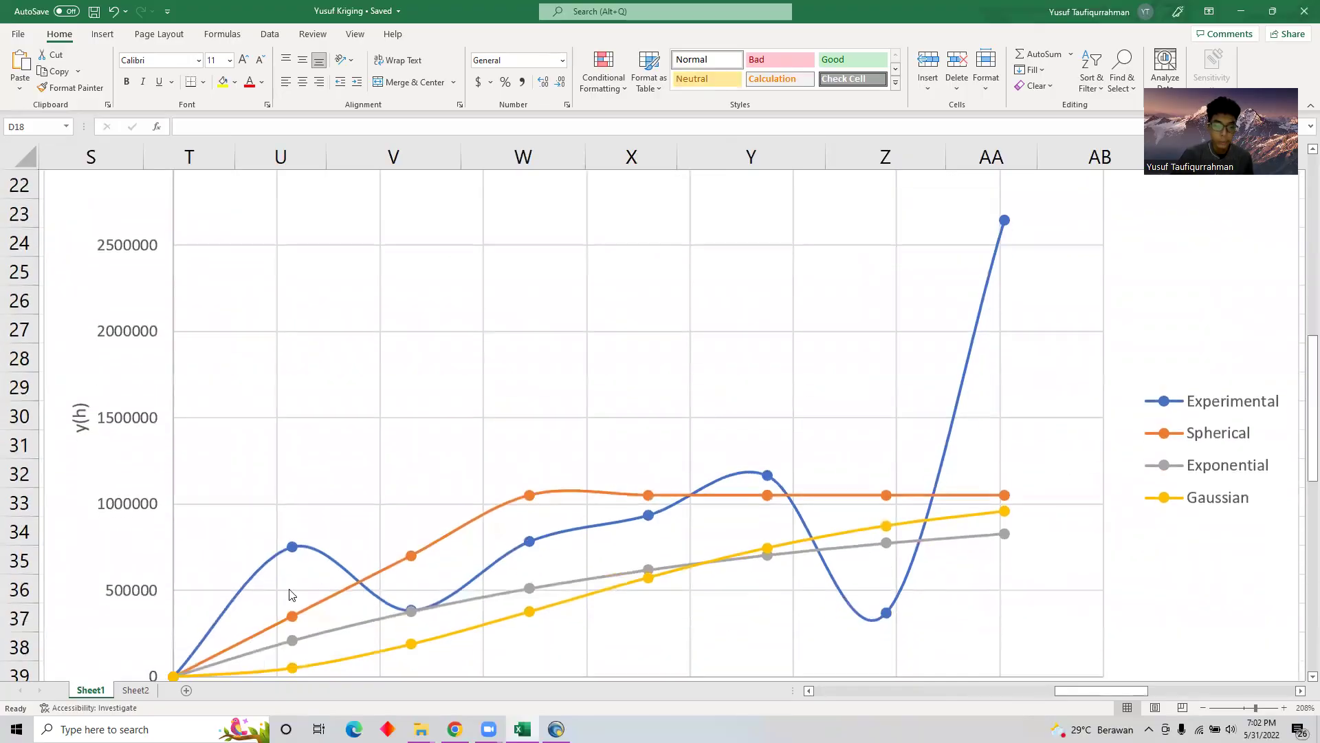
{"action": "scroll", "coordinate": [520, 629], "scroll_direction": "up", "scroll_amount": 3}
{"action": "scroll", "coordinate": [733, 528], "scroll_direction": "up", "scroll_amount": 2}
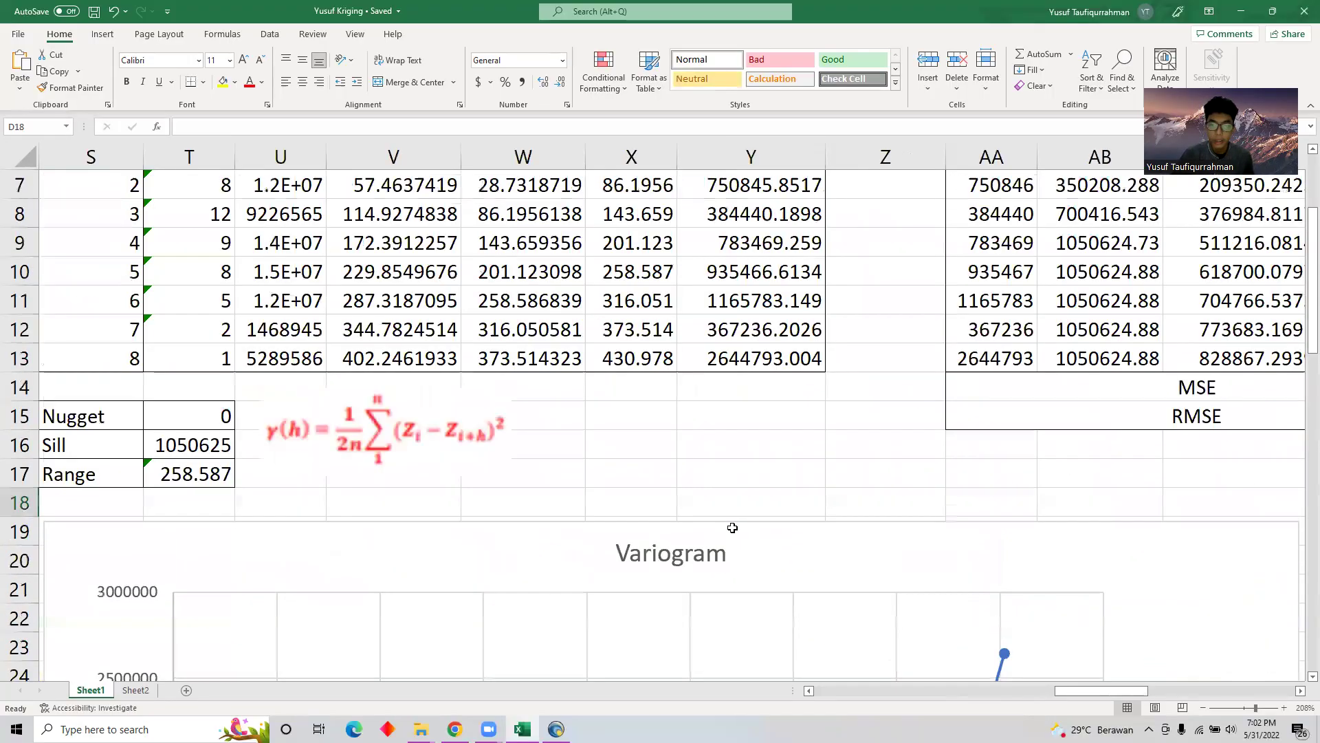
{"action": "scroll", "coordinate": [785, 509], "scroll_direction": "up", "scroll_amount": 2}
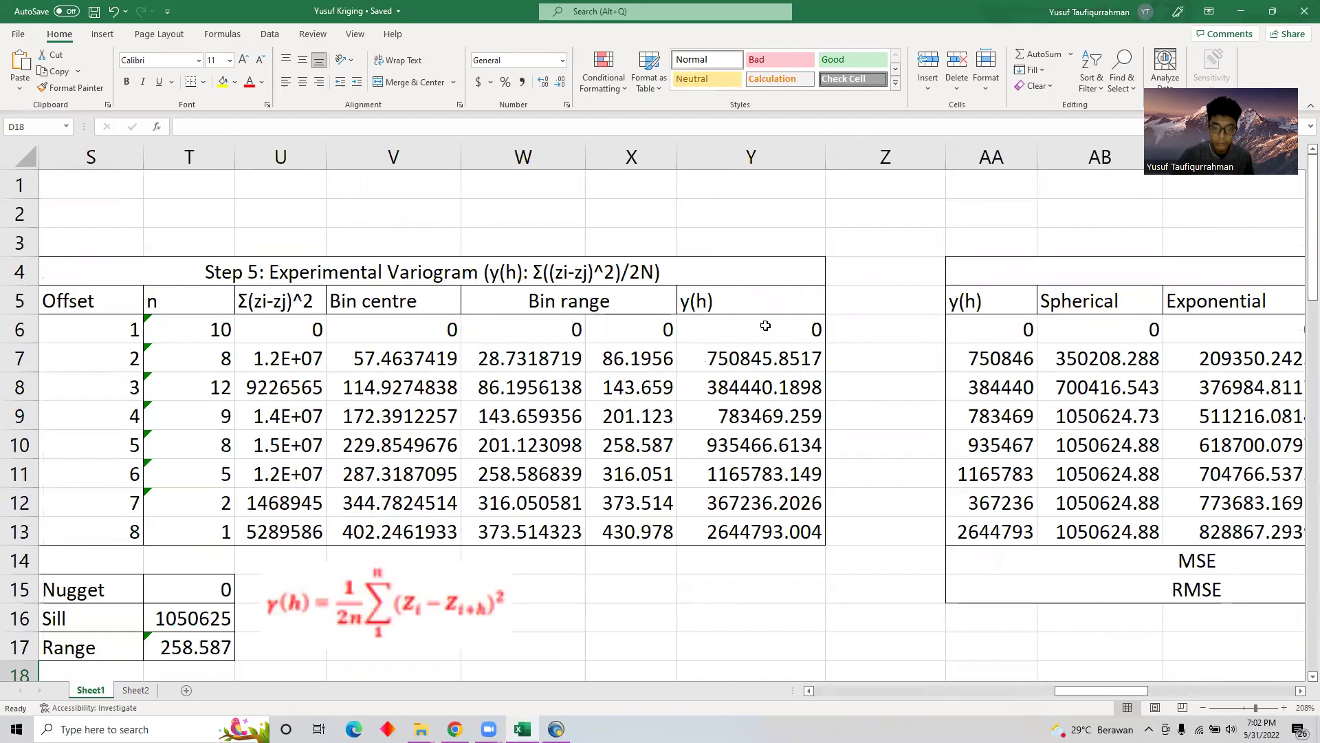
{"action": "scroll", "coordinate": [765, 326], "scroll_direction": "down", "scroll_amount": 1}
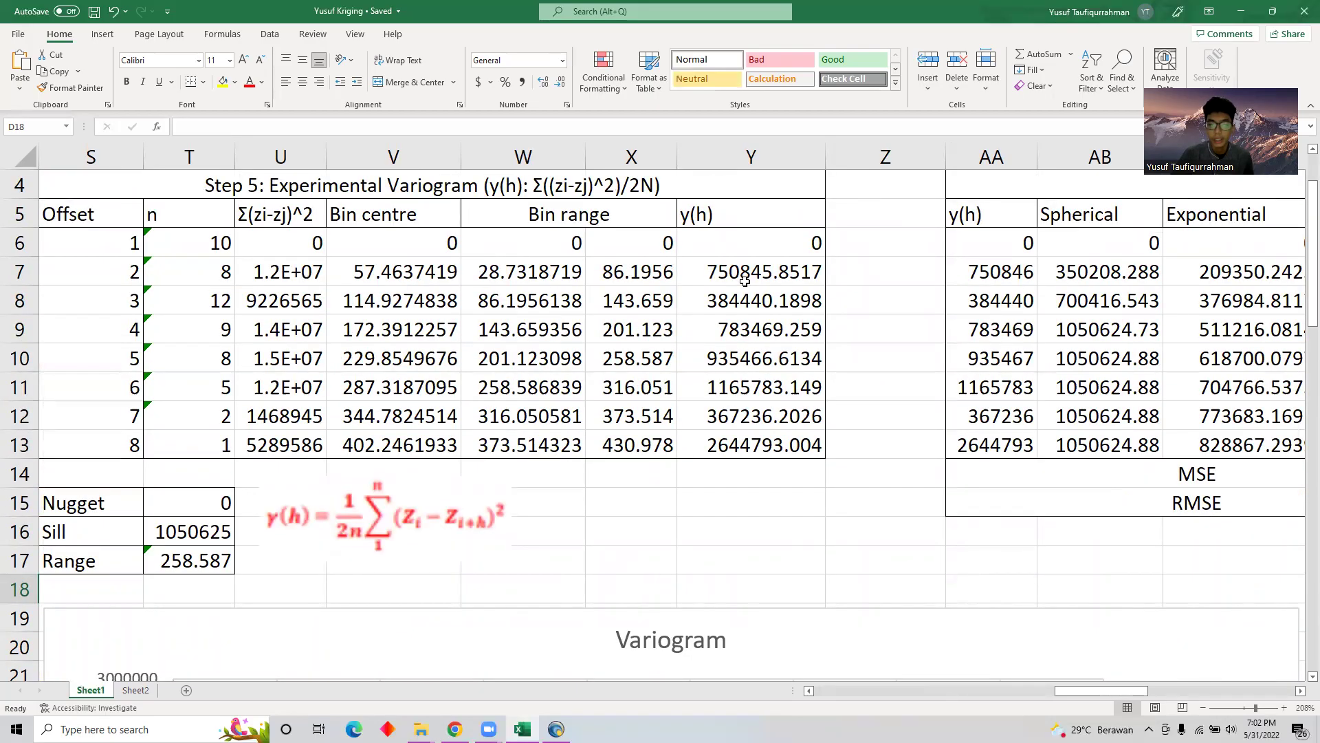
Examine the Spherical, Exponential and Gaussian parameter tables below the Variogram chart and the plotted points of its curves
{"action": "scroll", "coordinate": [733, 289], "scroll_direction": "down", "scroll_amount": 10}
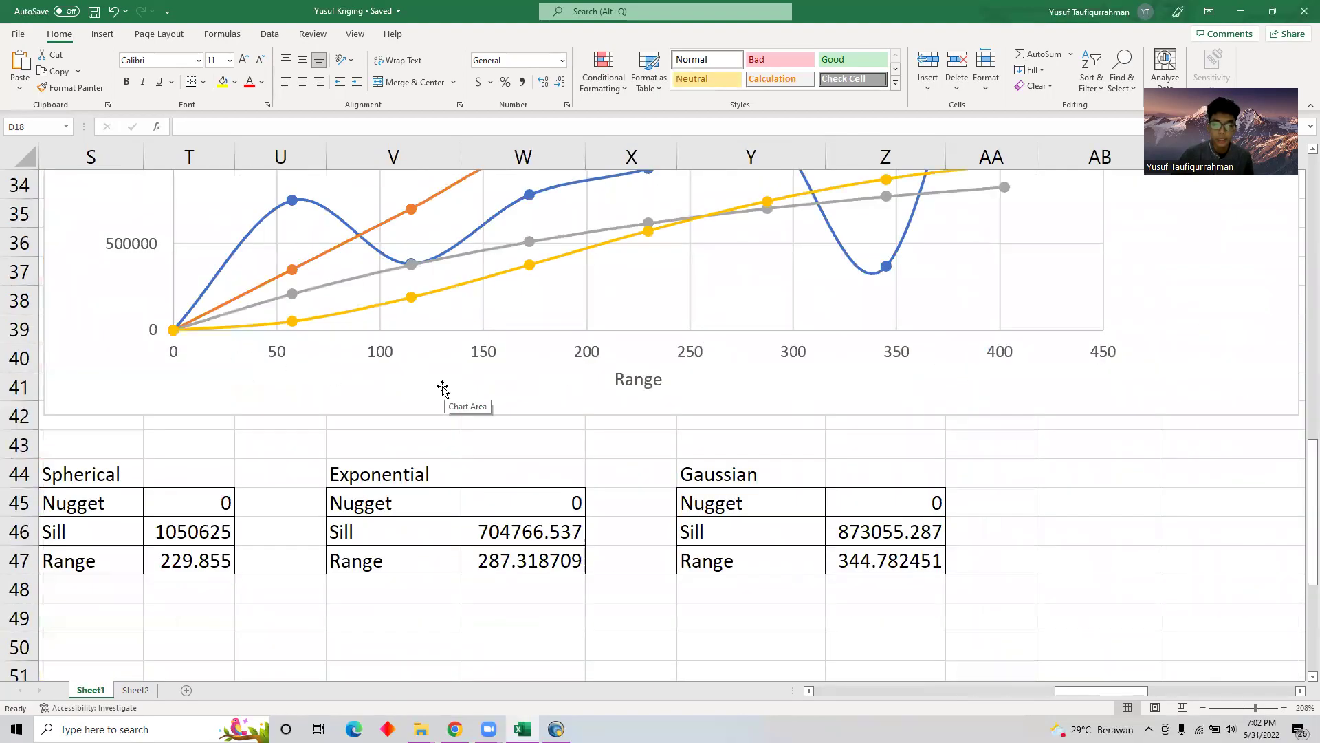
{"action": "scroll", "coordinate": [443, 389], "scroll_direction": "up", "scroll_amount": 9}
{"action": "scroll", "coordinate": [448, 400], "scroll_direction": "up", "scroll_amount": 1}
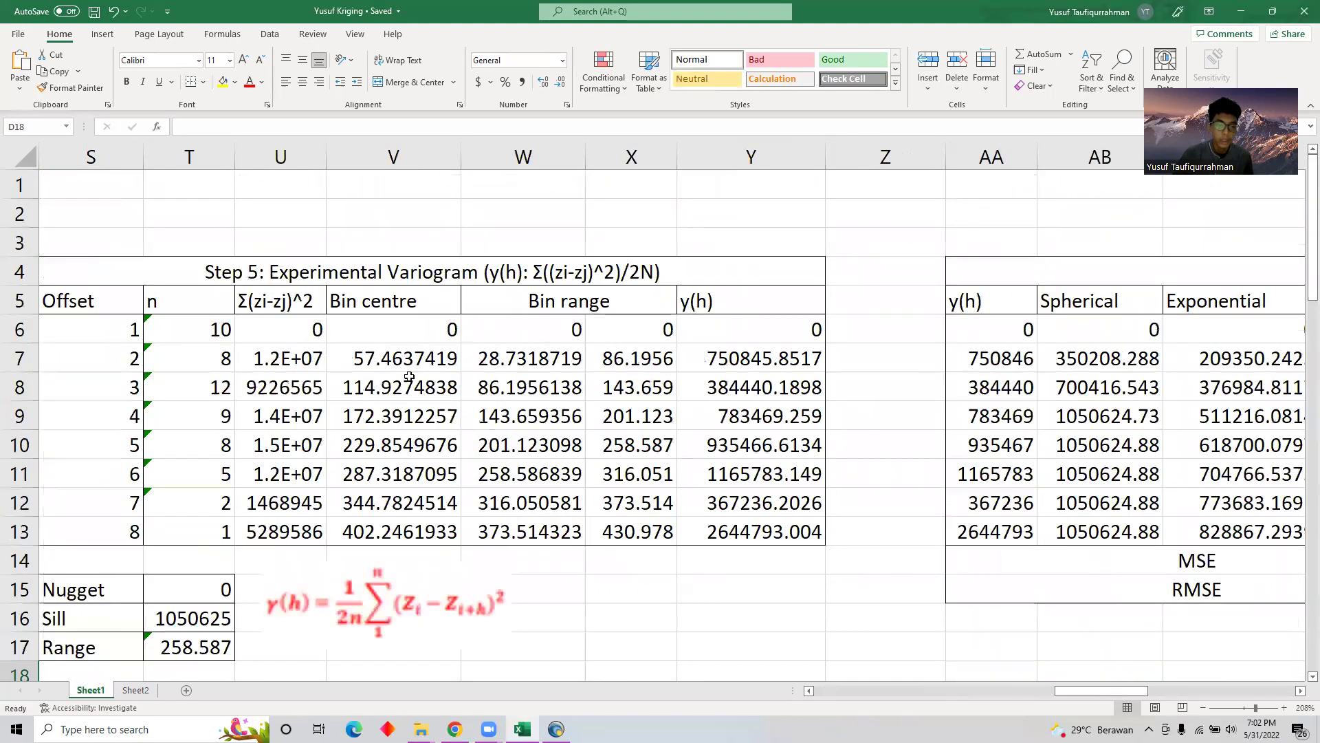
{"action": "scroll", "coordinate": [419, 392], "scroll_direction": "down", "scroll_amount": 4}
{"action": "scroll", "coordinate": [456, 414], "scroll_direction": "down", "scroll_amount": 4}
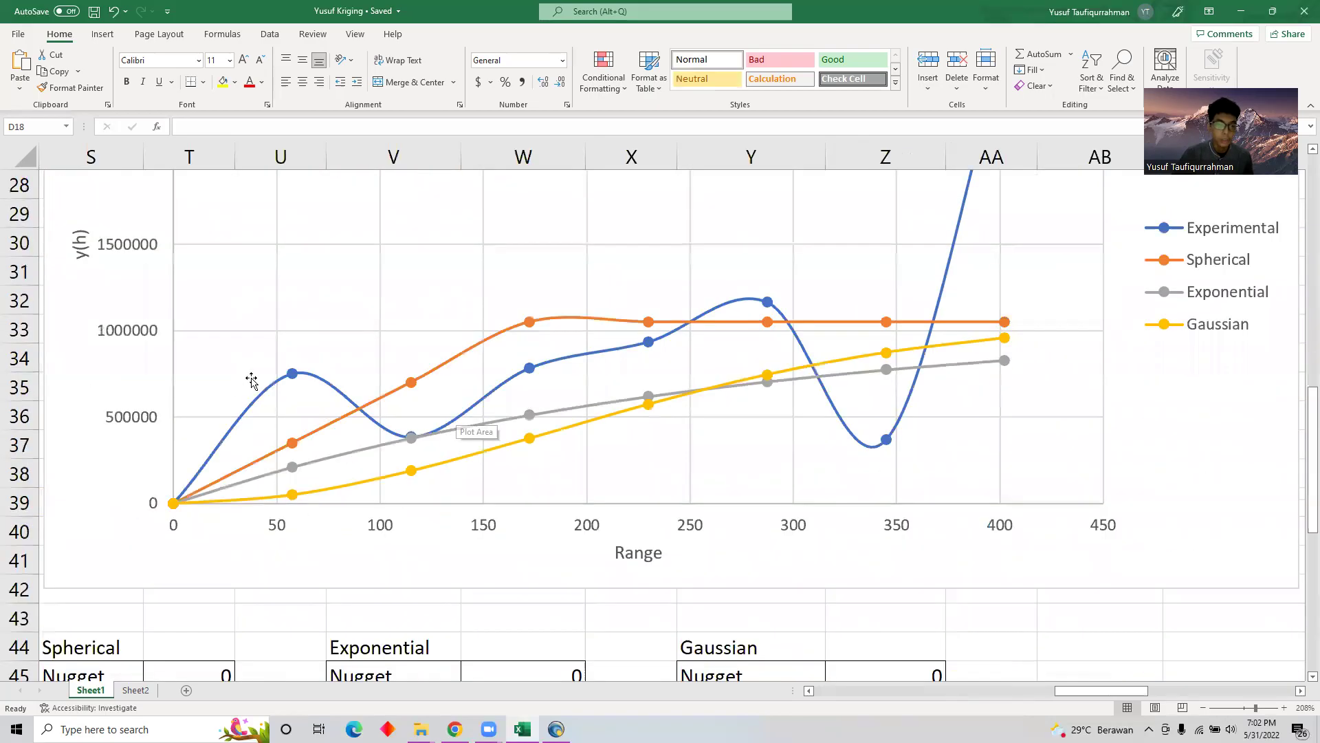
{"action": "scroll", "coordinate": [894, 460], "scroll_direction": "up", "scroll_amount": 2}
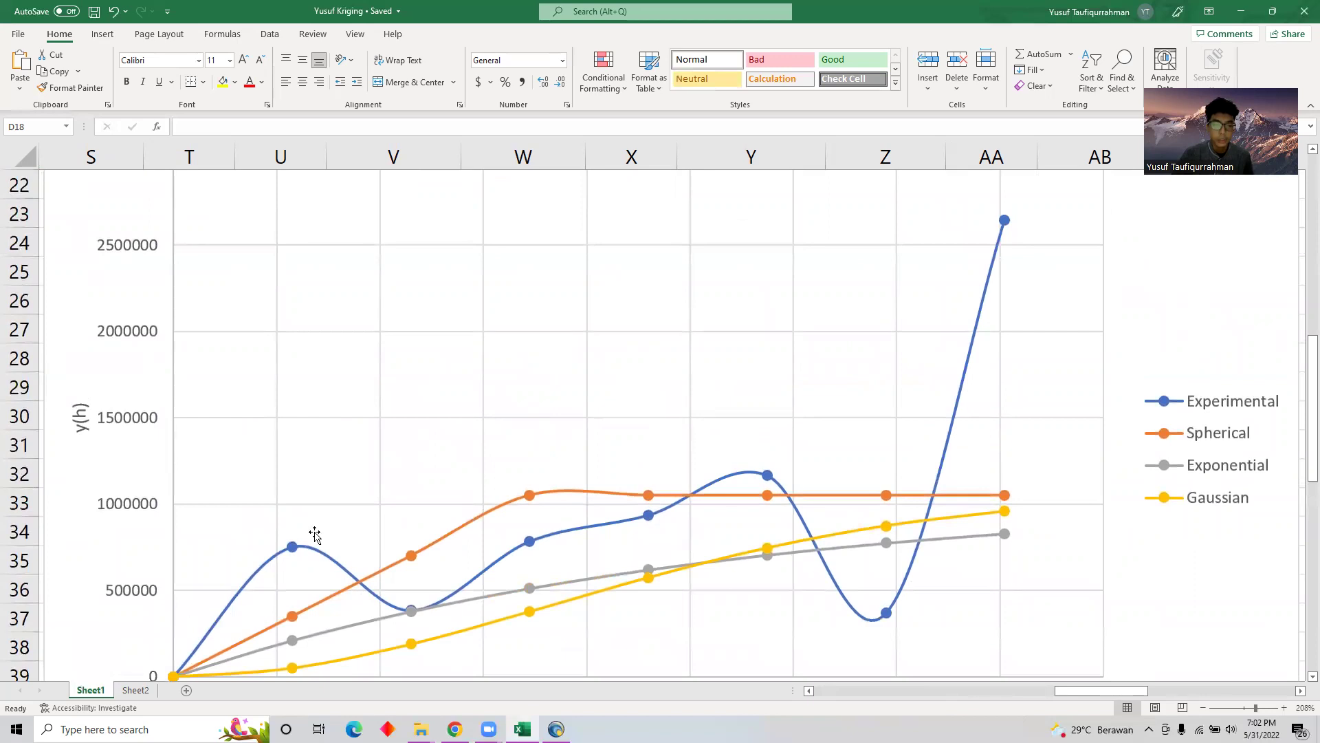
{"action": "mouse_move", "coordinate": [767, 496]}
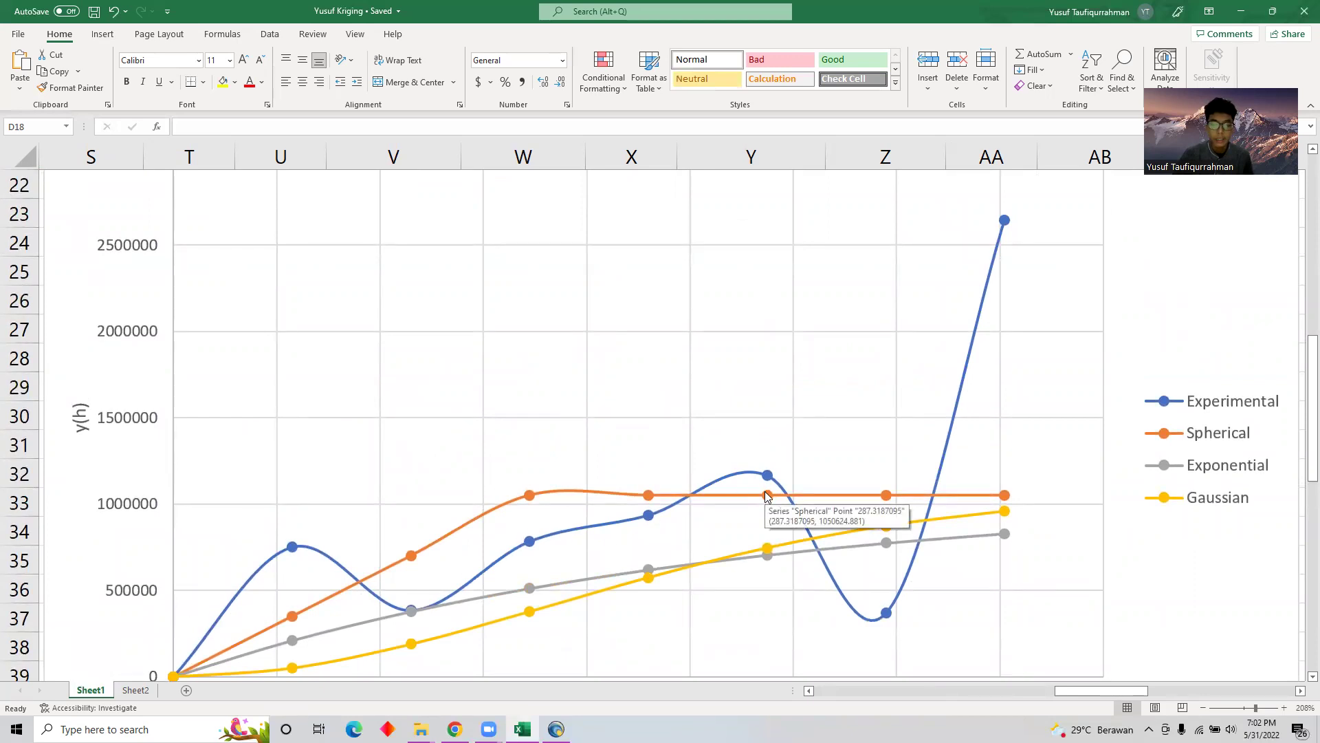
Compare the Nugget, Sill and Range cells under the Step 5 table with the curves in the Variogram chart
{"action": "scroll", "coordinate": [715, 509], "scroll_direction": "up", "scroll_amount": 5}
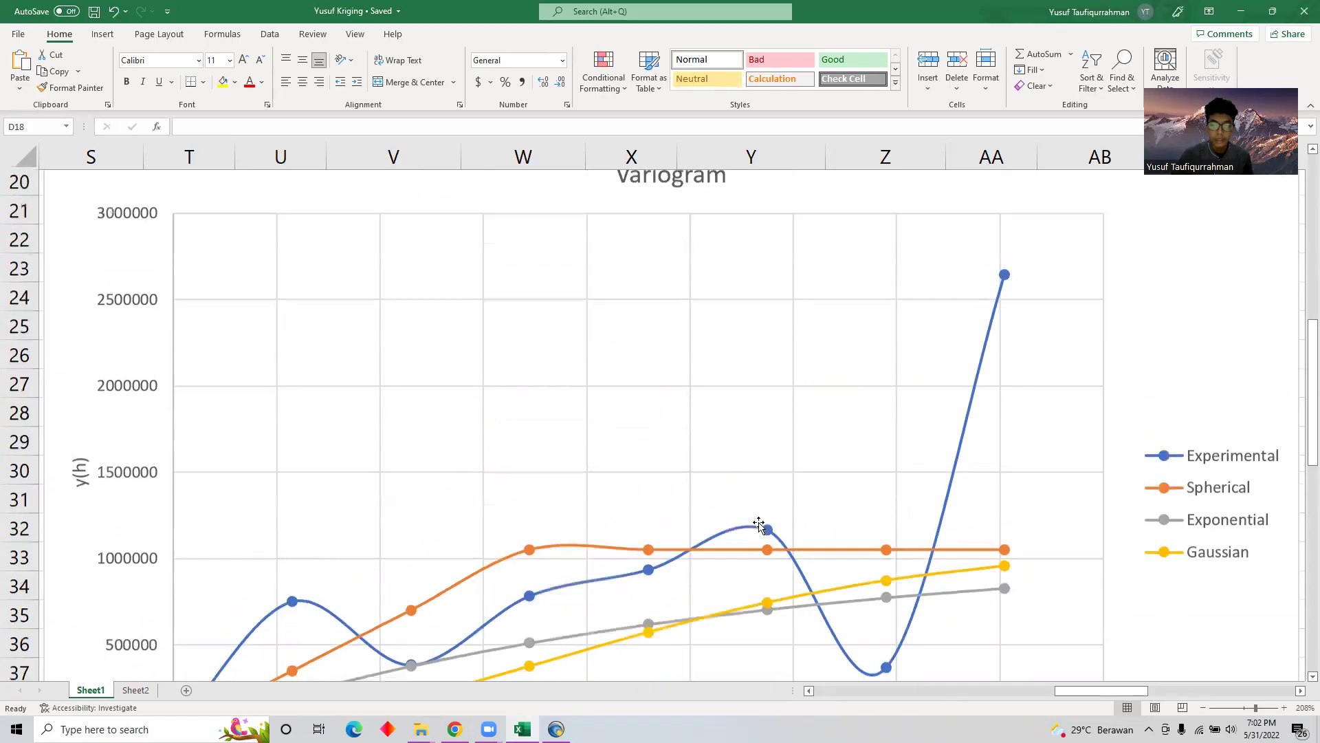
{"action": "scroll", "coordinate": [763, 527], "scroll_direction": "up", "scroll_amount": 1}
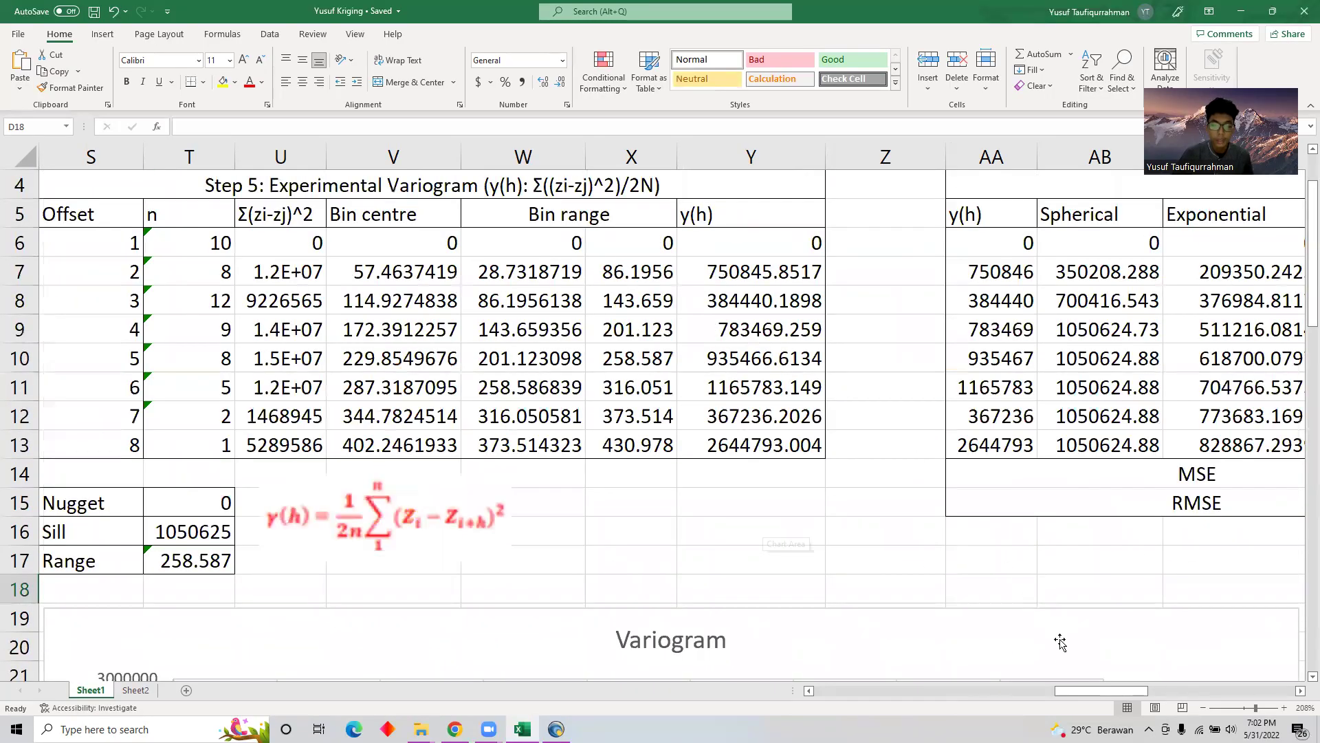
{"action": "left_click_drag", "start_coordinate": [1068, 690], "coordinate": [1064, 691]}
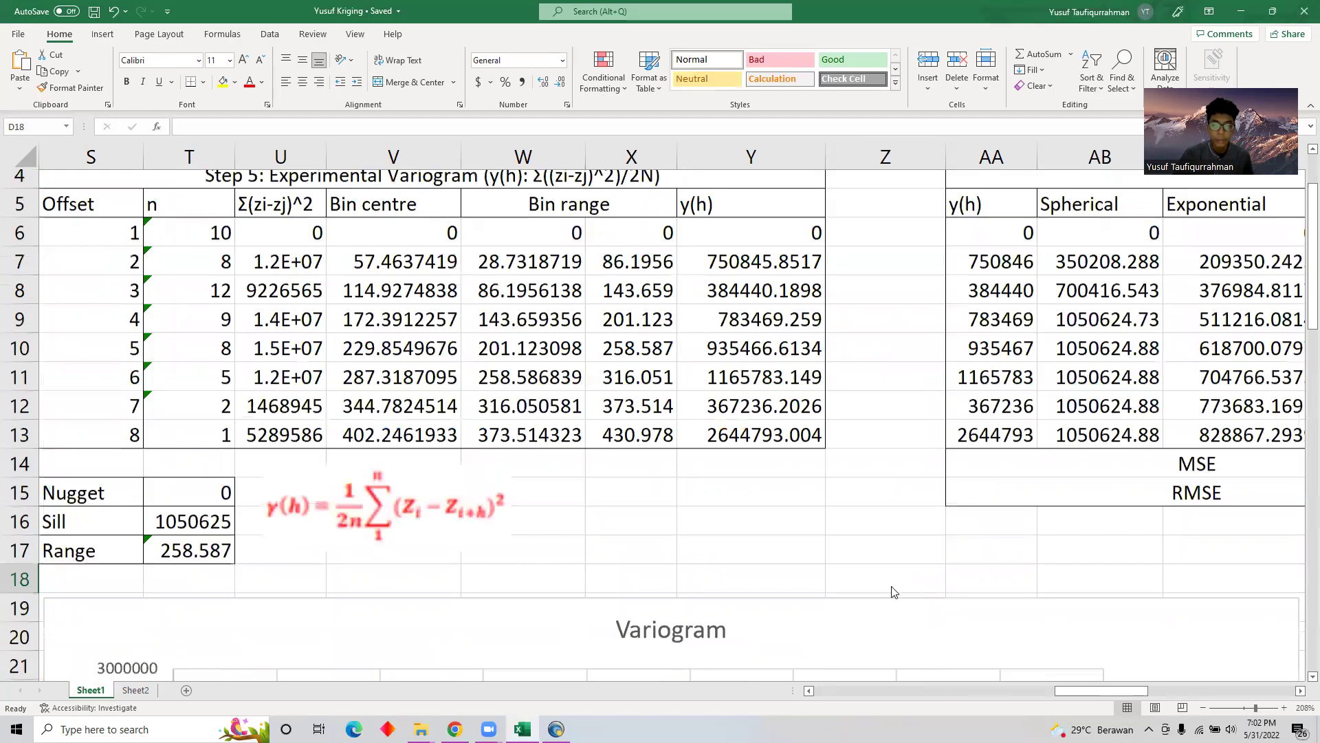
{"action": "scroll", "coordinate": [335, 579], "scroll_direction": "down", "scroll_amount": 7}
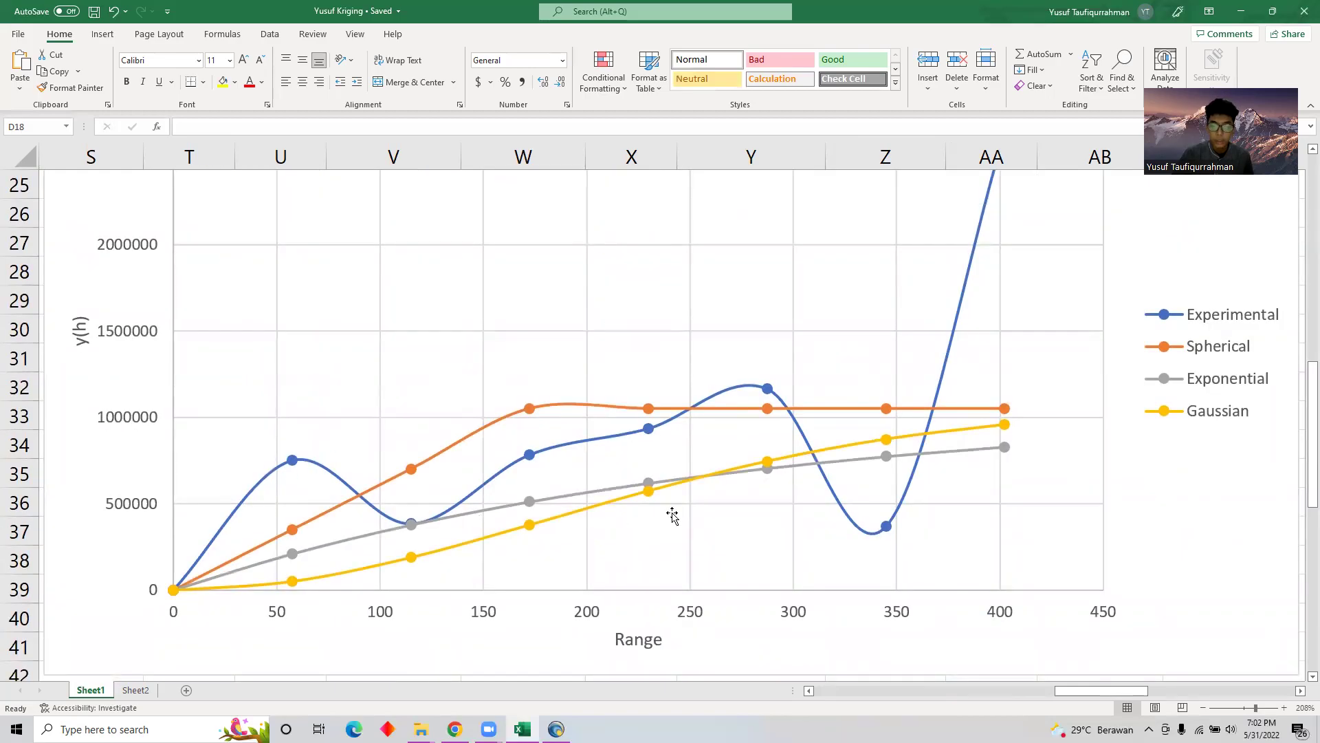
{"action": "scroll", "coordinate": [774, 515], "scroll_direction": "up", "scroll_amount": 5}
{"action": "scroll", "coordinate": [774, 515], "scroll_direction": "up", "scroll_amount": 3}
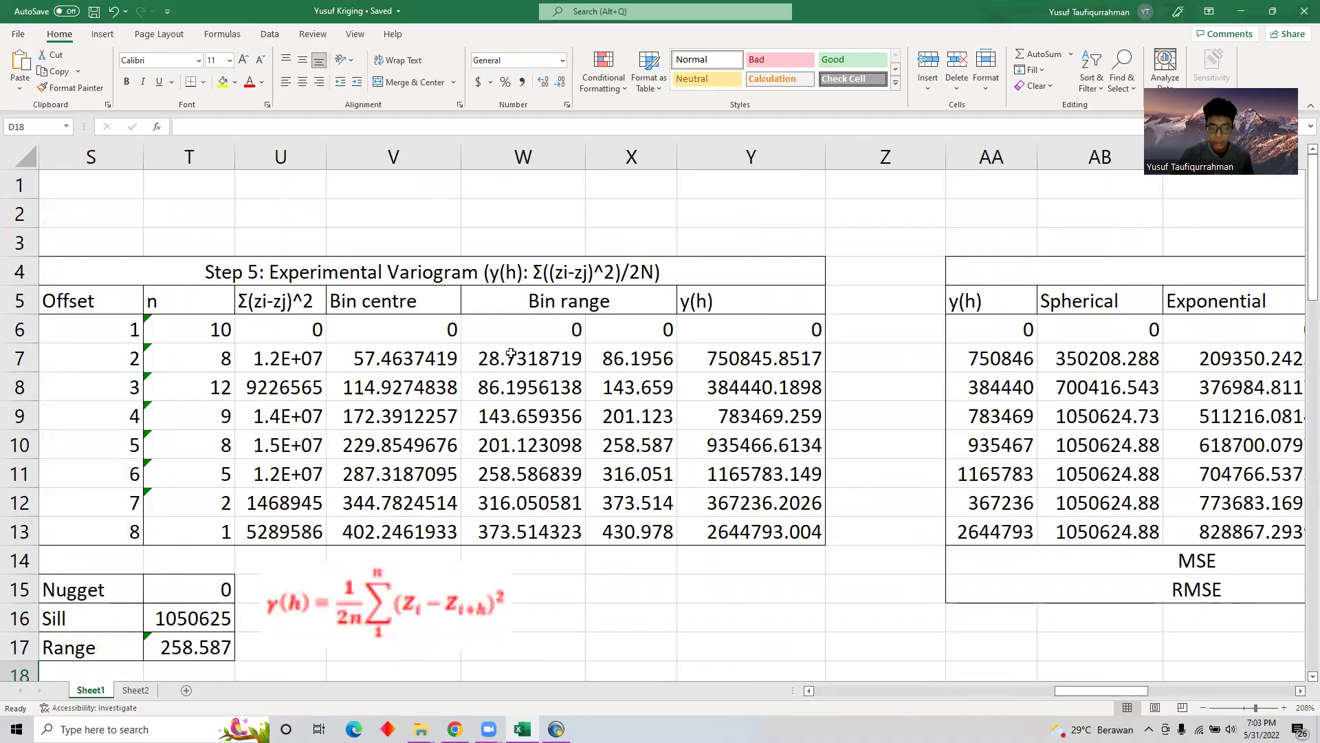
Examine the Step 6 Variogram lainnya table and the spherical, Exponential and Gaussian y(h) formulas below it
{"action": "left_click_drag", "start_coordinate": [1076, 700], "coordinate": [1179, 695]}
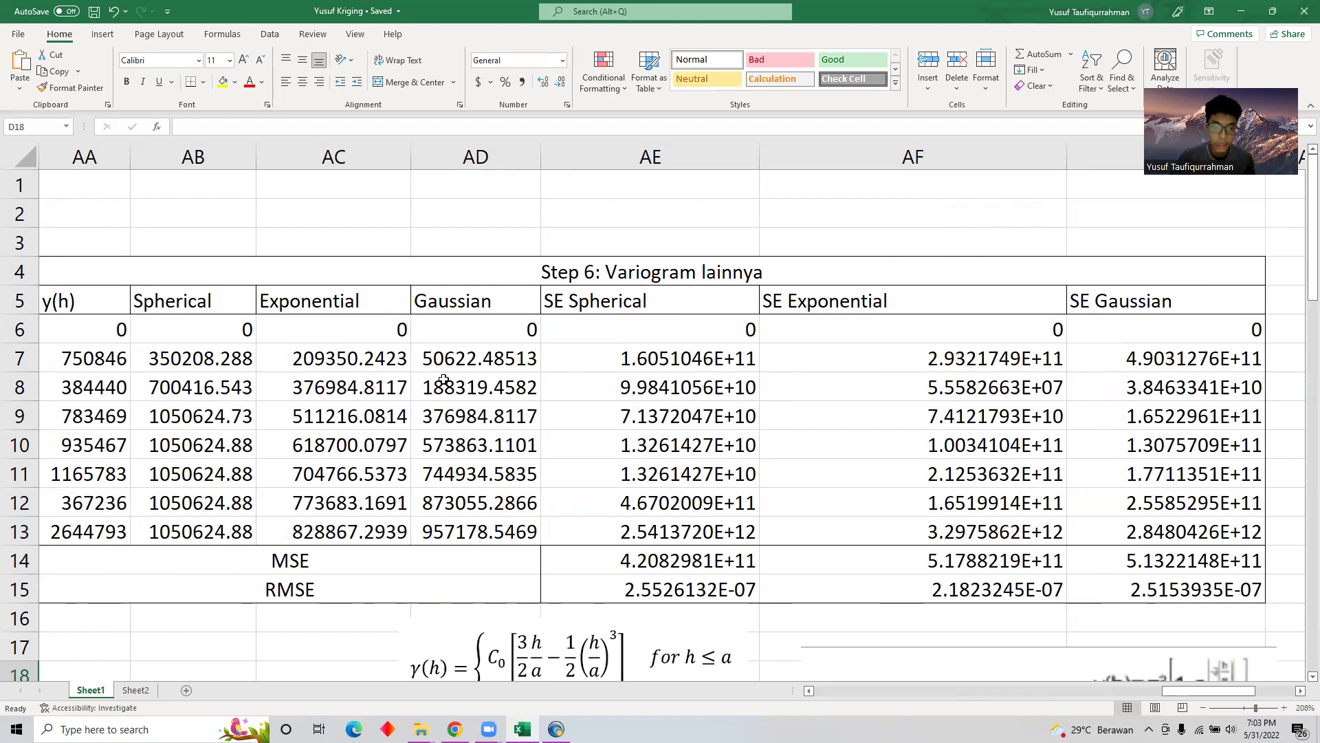
{"action": "scroll", "coordinate": [540, 382], "scroll_direction": "down", "scroll_amount": 2}
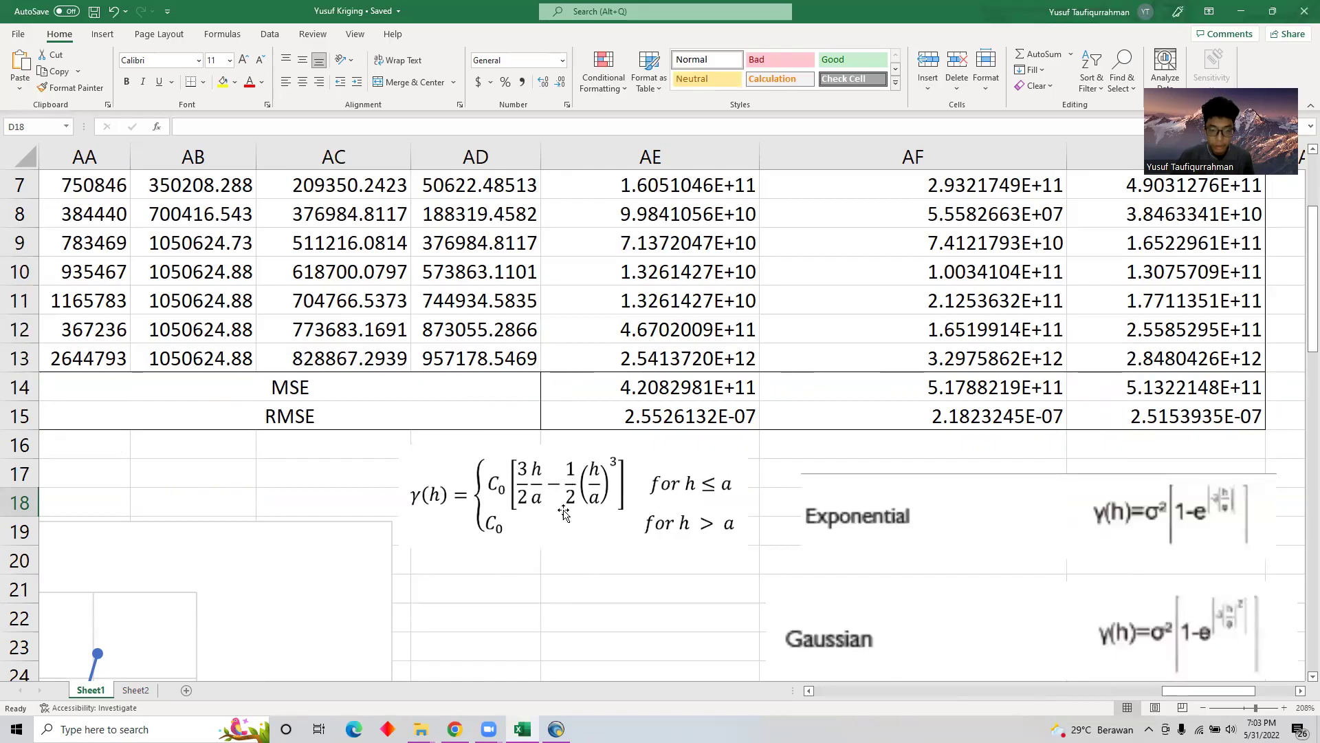
{"action": "scroll", "coordinate": [1100, 502], "scroll_direction": "down", "scroll_amount": 1}
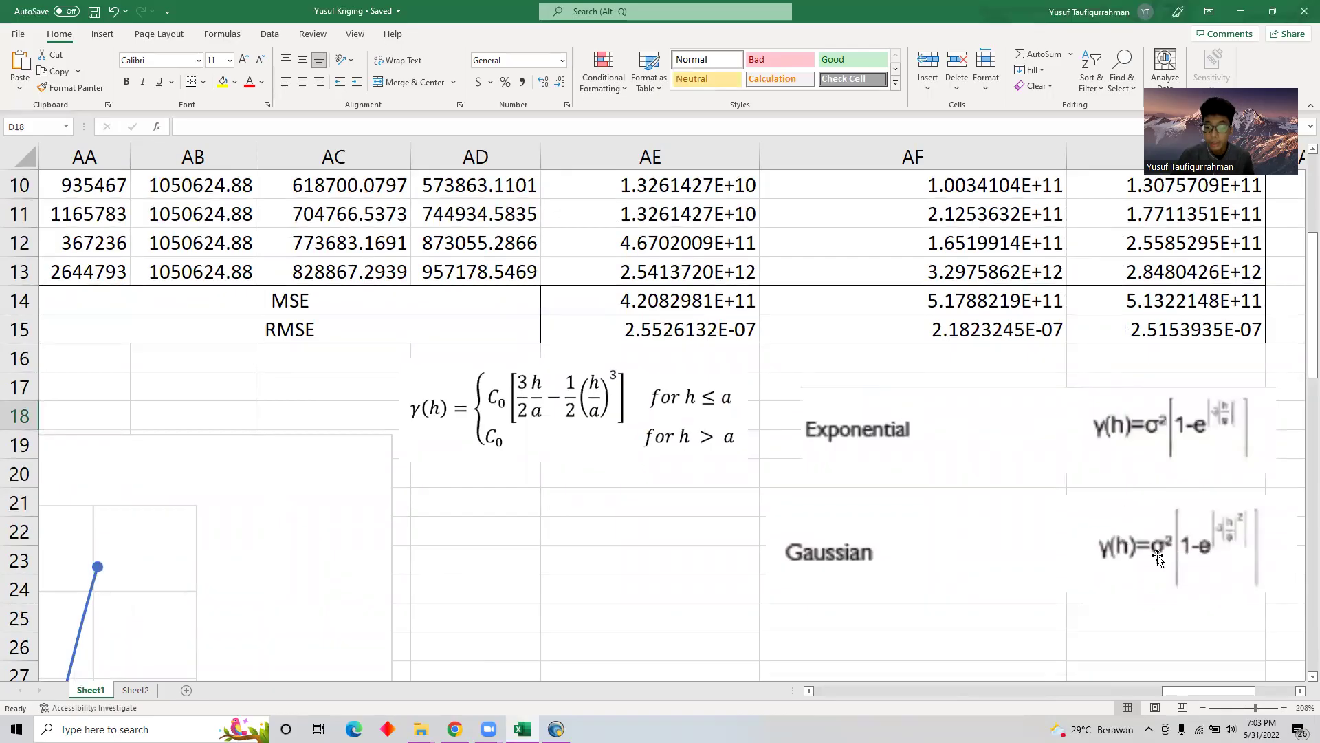
{"action": "scroll", "coordinate": [428, 490], "scroll_direction": "up", "scroll_amount": 3}
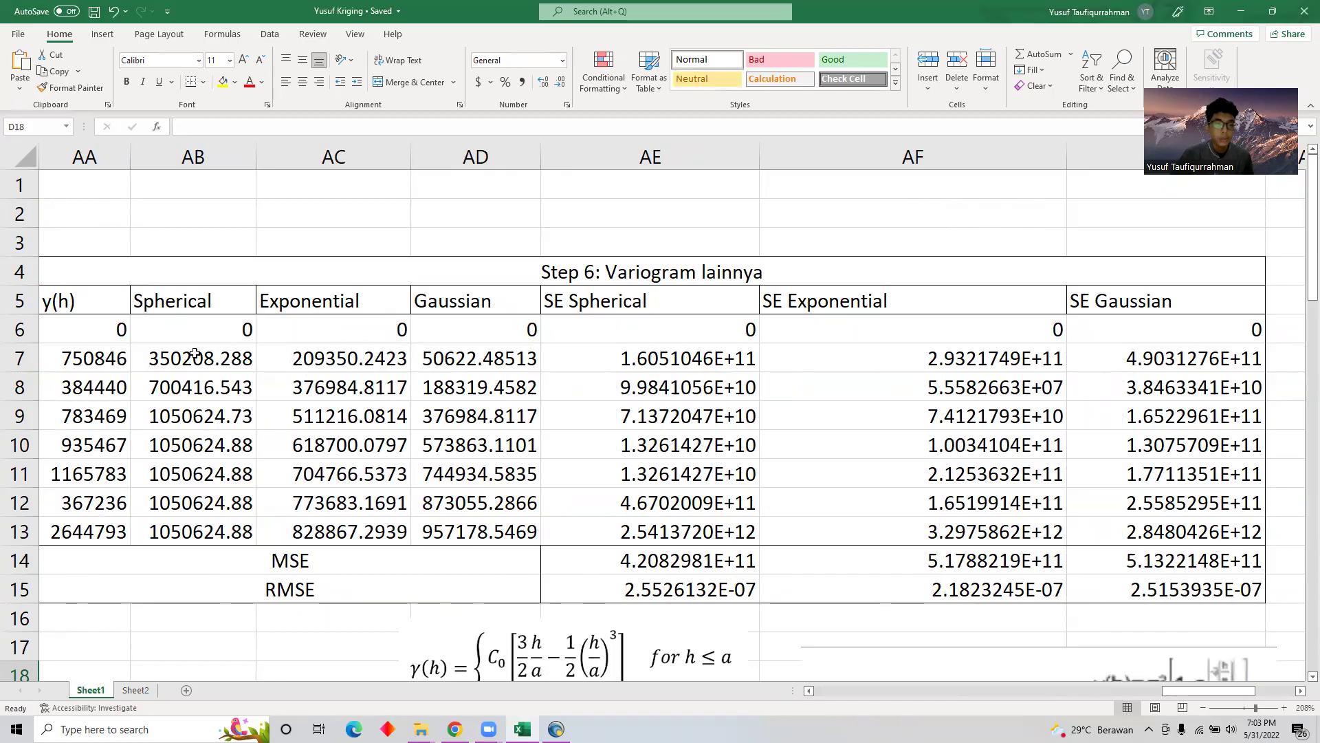
Inspect the Spherical, Exponential and Gaussian columns in Step 6, the experimental y(h) in AA7 and the spherical formula in AB7
{"action": "left_click", "coordinate": [200, 313]}
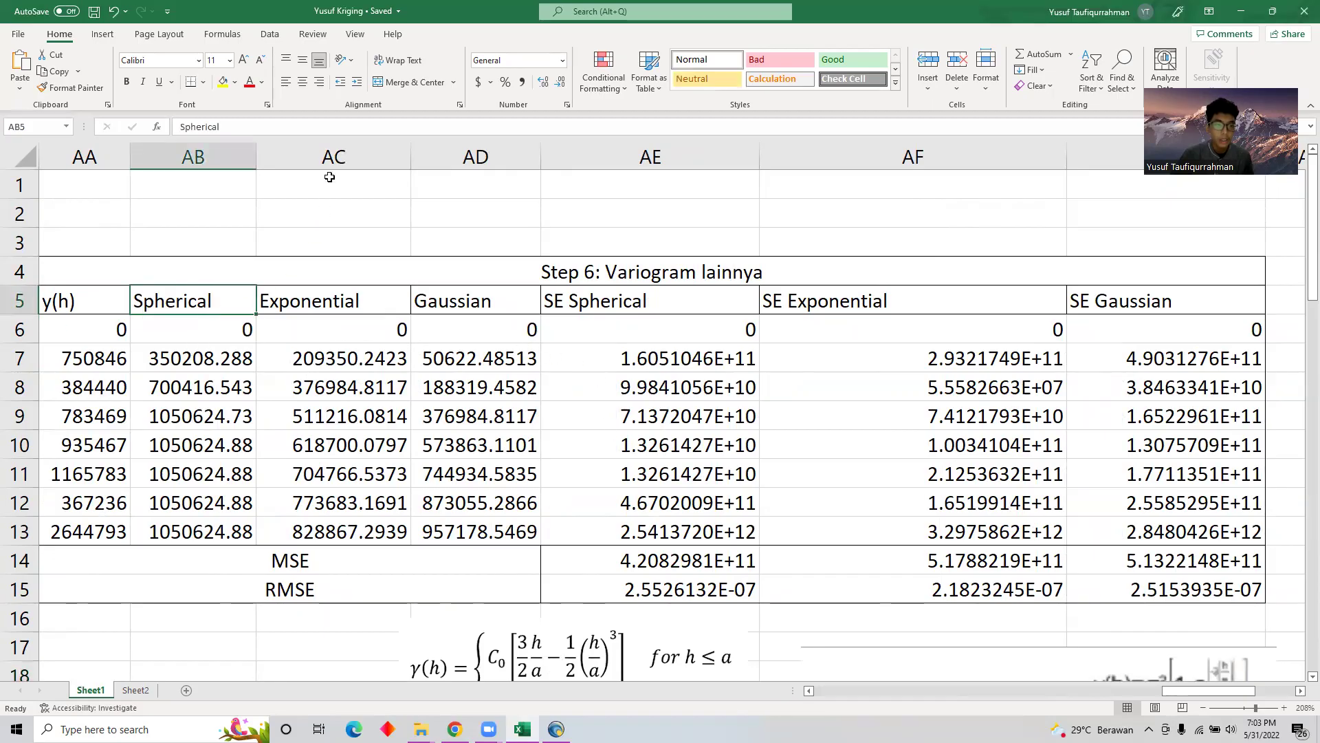
{"action": "left_click", "coordinate": [331, 158]}
{"action": "left_click", "coordinate": [457, 156]}
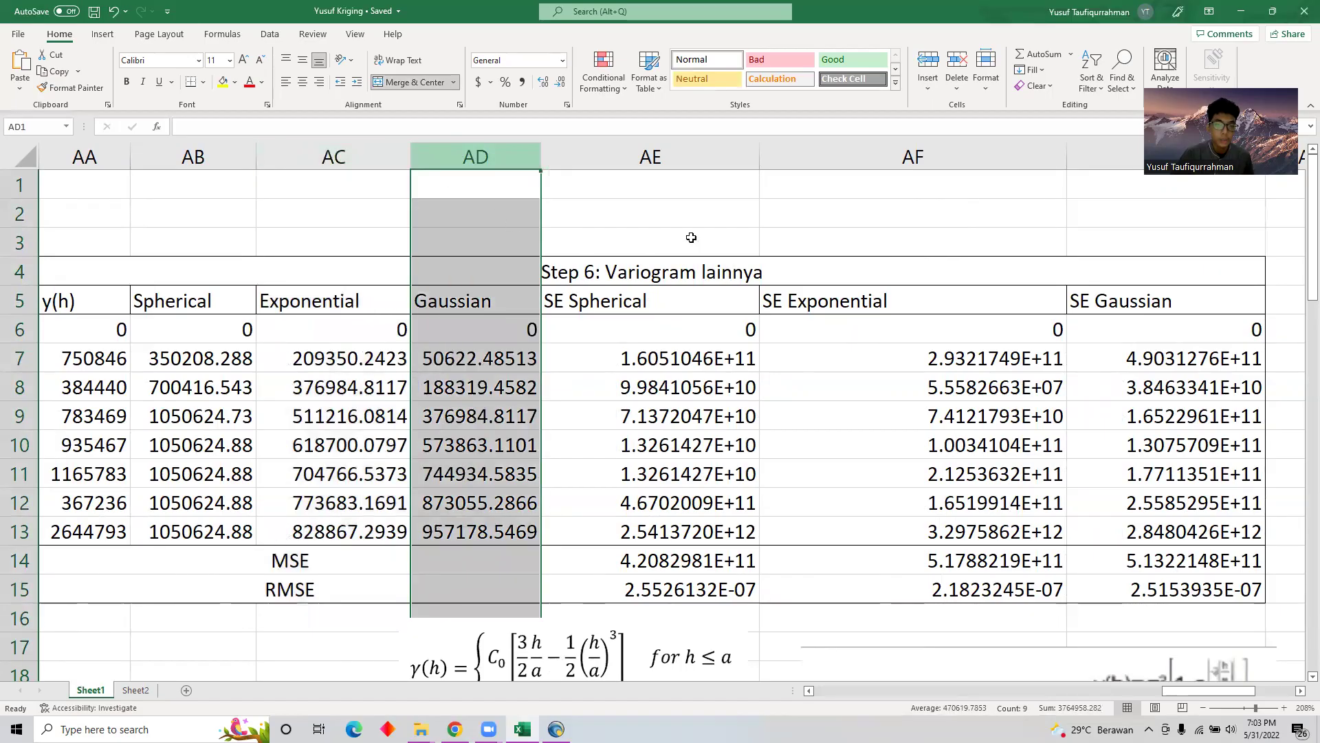
{"action": "left_click", "coordinate": [685, 213]}
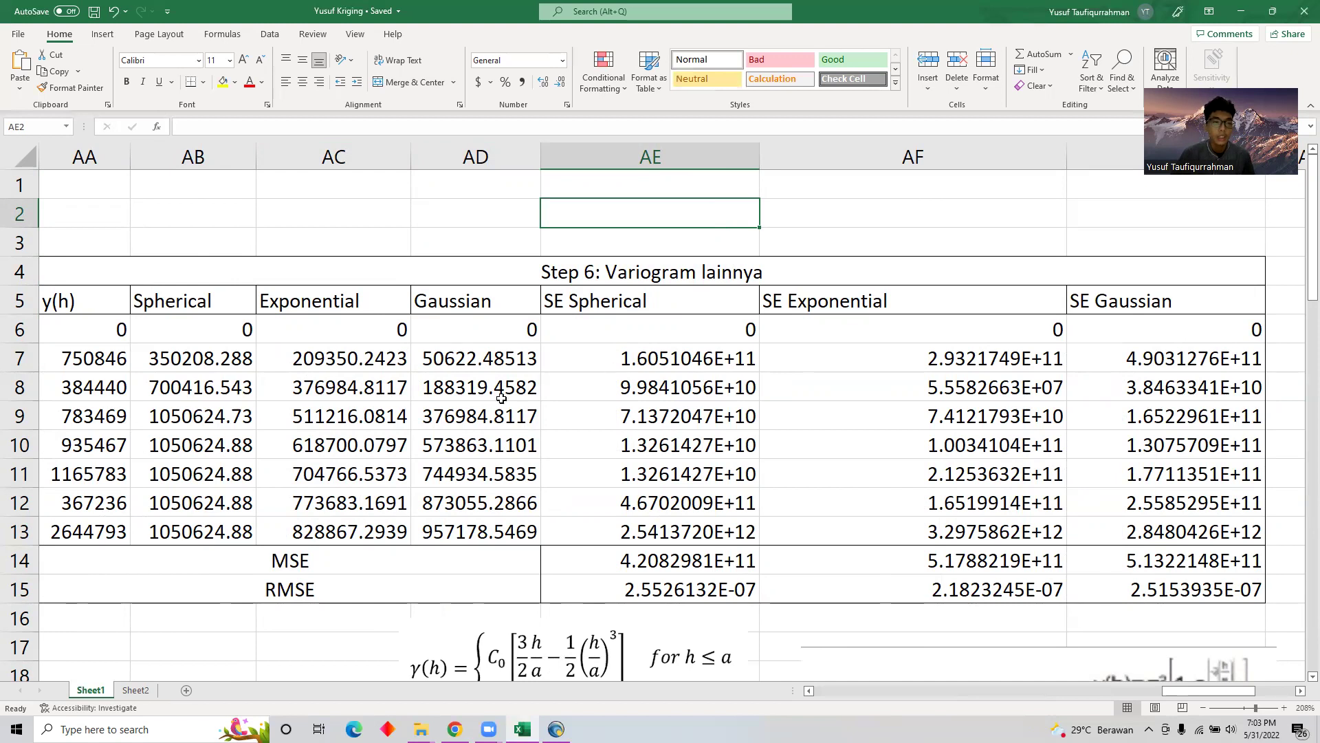
{"action": "left_click", "coordinate": [81, 363]}
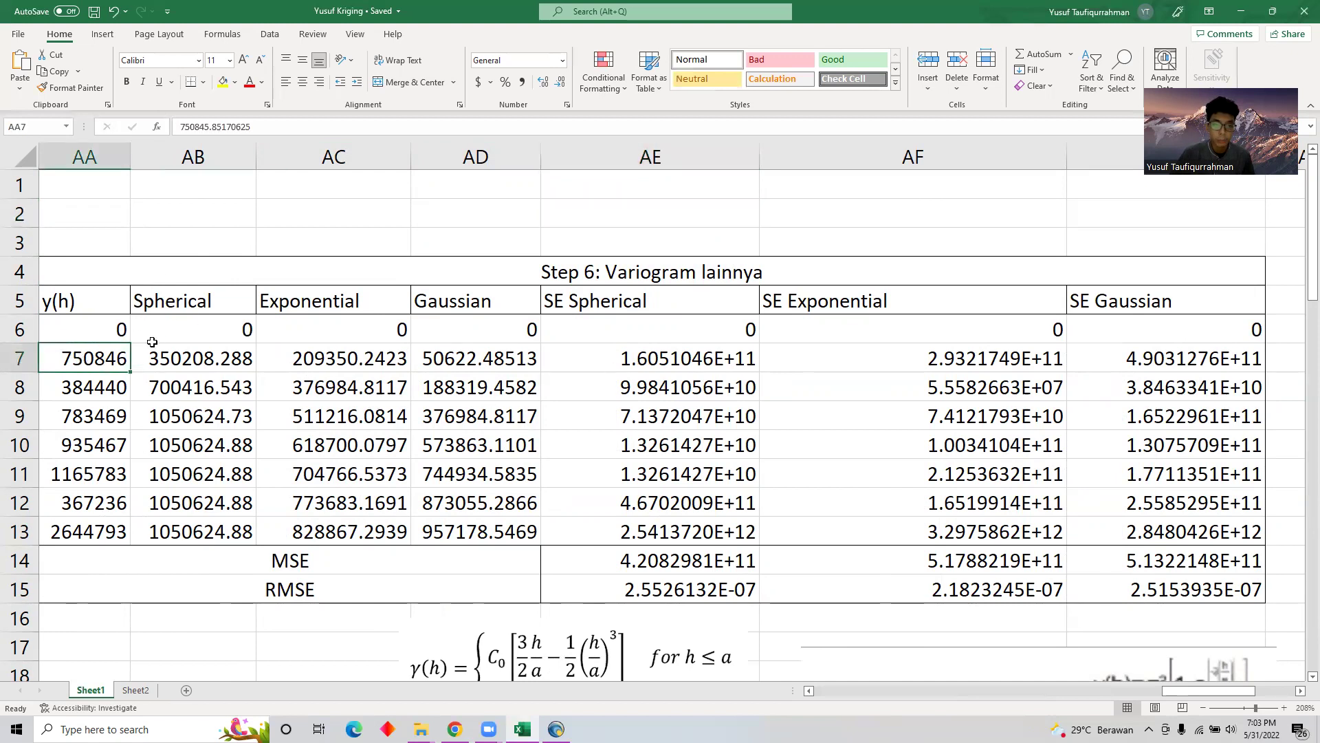
{"action": "left_click", "coordinate": [194, 354]}
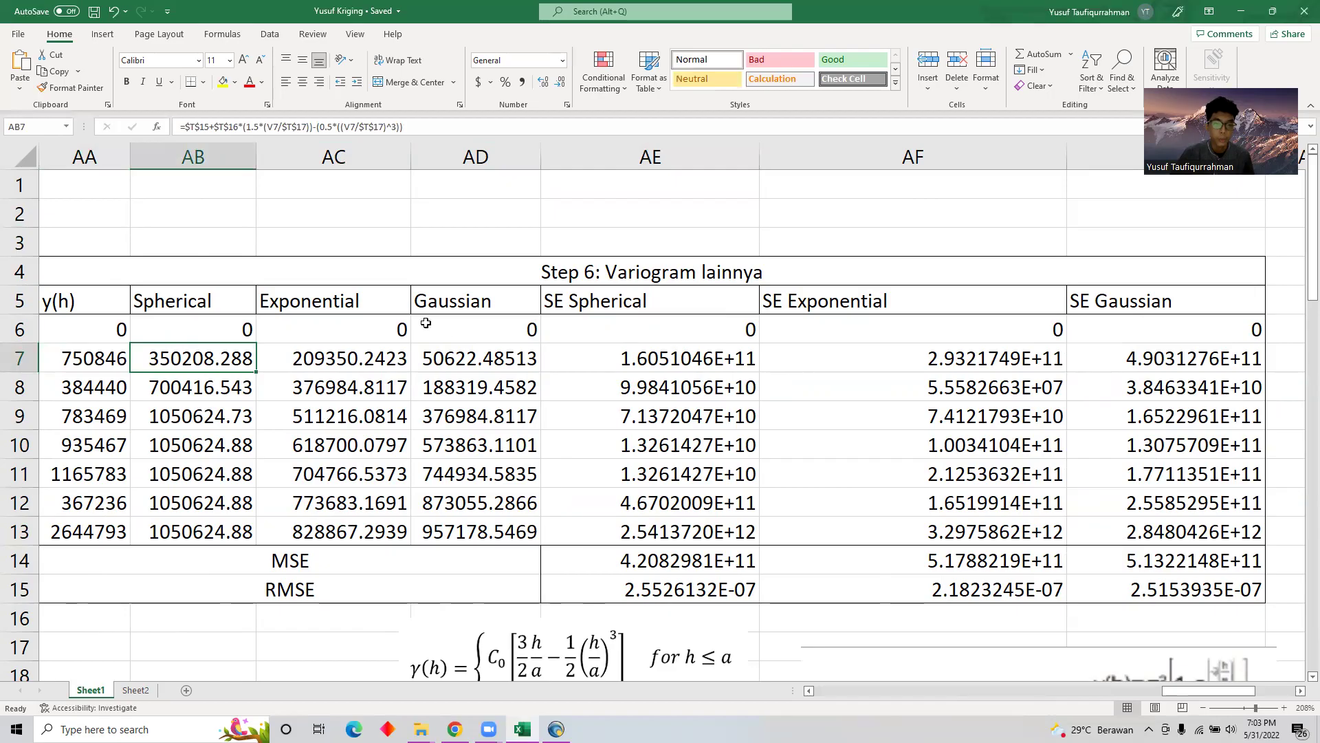
Inspect the squared-error formulas in AE7 and AF7 and the MSE and RMSE rows of the Step 6 table
{"action": "left_click", "coordinate": [636, 361]}
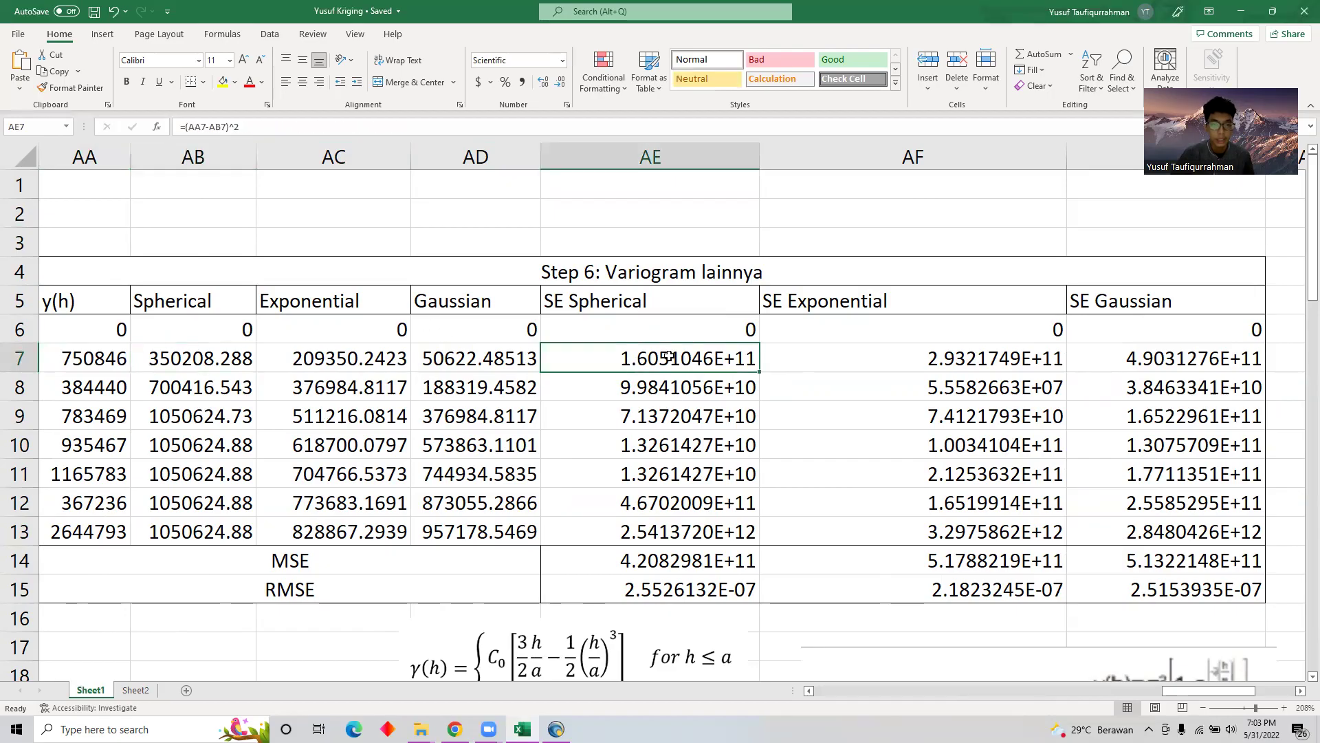
{"action": "left_click", "coordinate": [963, 361]}
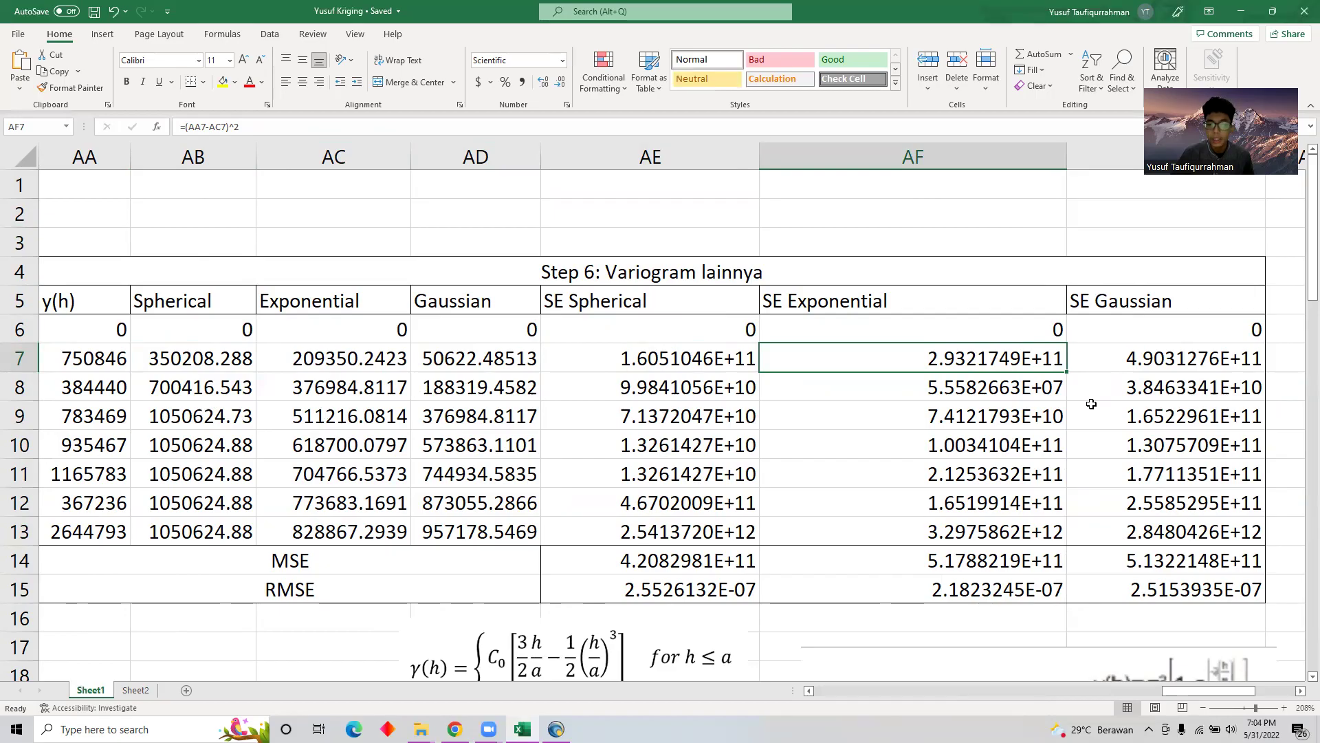
{"action": "scroll", "coordinate": [947, 403], "scroll_direction": "down", "scroll_amount": 2}
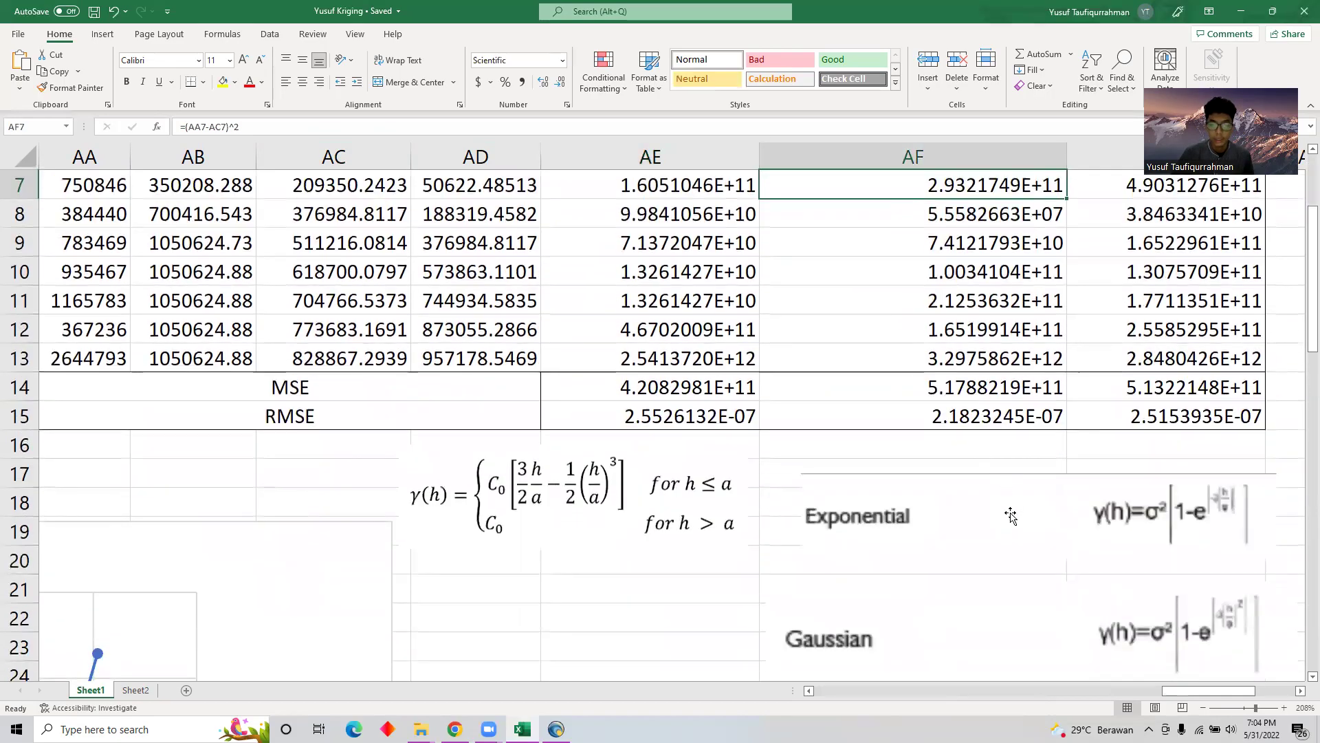
{"action": "scroll", "coordinate": [652, 463], "scroll_direction": "up", "scroll_amount": 1}
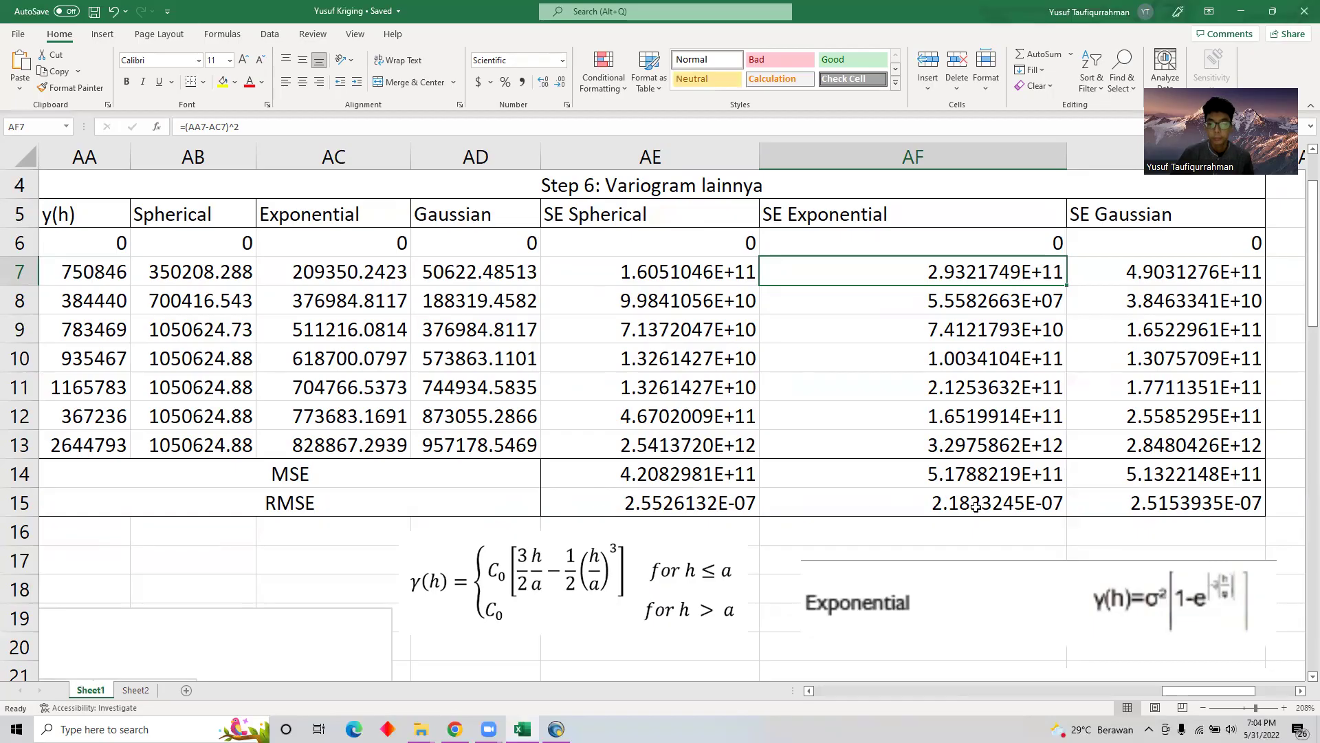
{"action": "scroll", "coordinate": [1115, 554], "scroll_direction": "down", "scroll_amount": 2}
{"action": "scroll", "coordinate": [593, 488], "scroll_direction": "up", "scroll_amount": 2}
Examine the Experimental, Spherical, Exponential and Gaussian curves across the whole Variogram chart
{"action": "left_click_drag", "start_coordinate": [1169, 691], "coordinate": [1138, 690]}
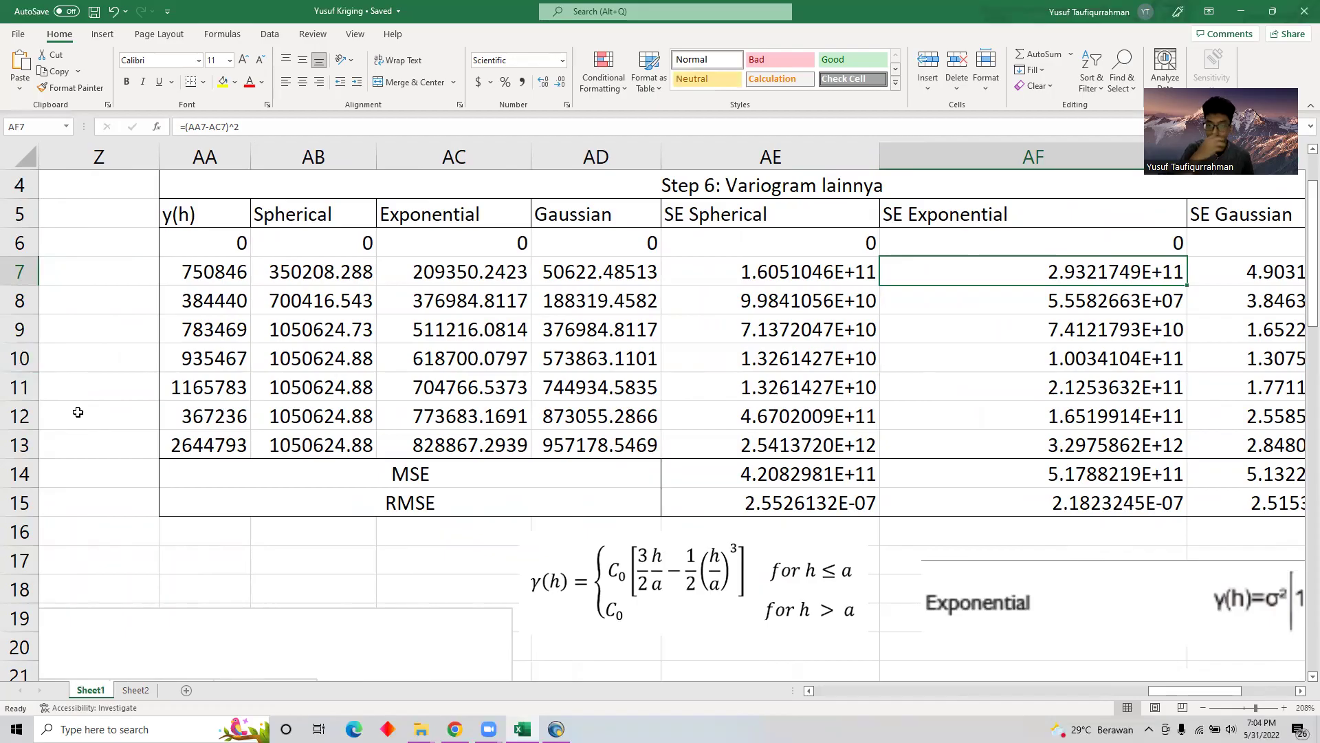
{"action": "scroll", "coordinate": [1150, 686], "scroll_direction": "left", "scroll_amount": 3}
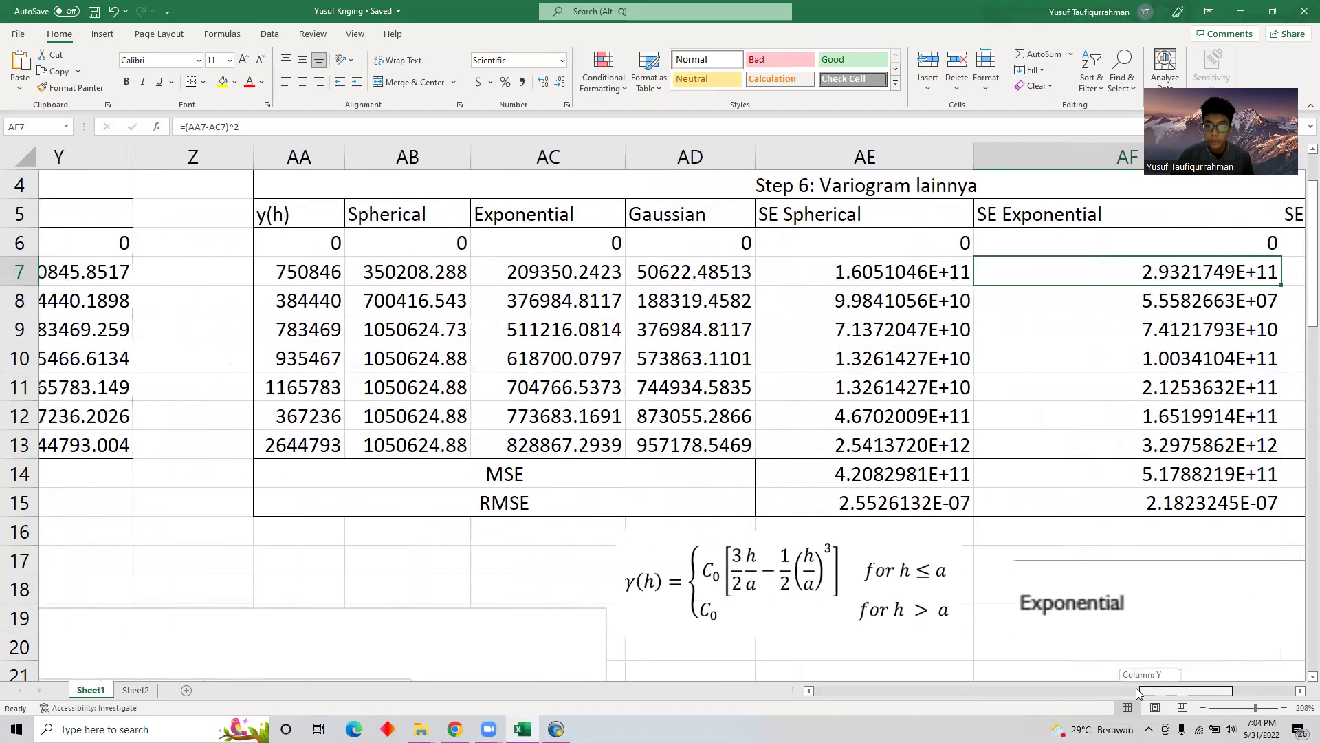
{"action": "scroll", "coordinate": [1156, 695], "scroll_direction": "down", "scroll_amount": 4}
{"action": "left_click_drag", "start_coordinate": [1156, 696], "coordinate": [1111, 691]}
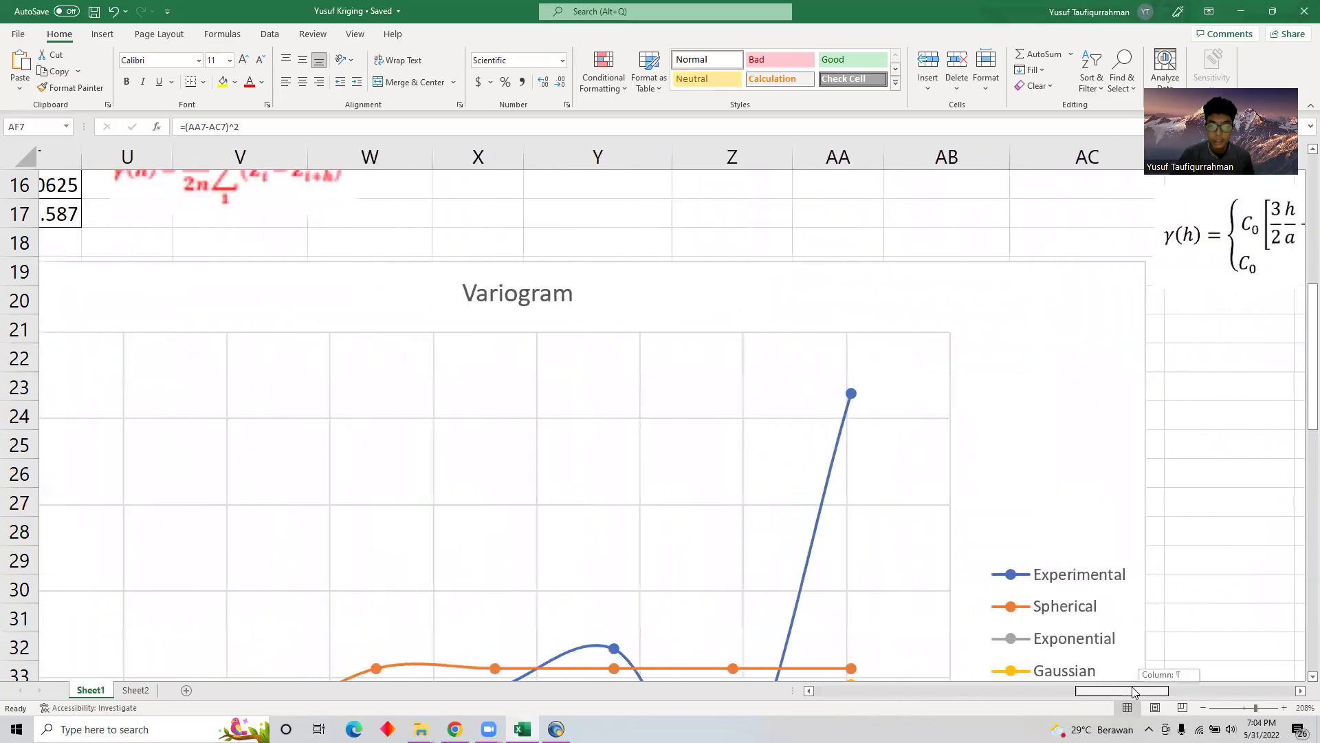
{"action": "scroll", "coordinate": [1096, 645], "scroll_direction": "down", "scroll_amount": 3}
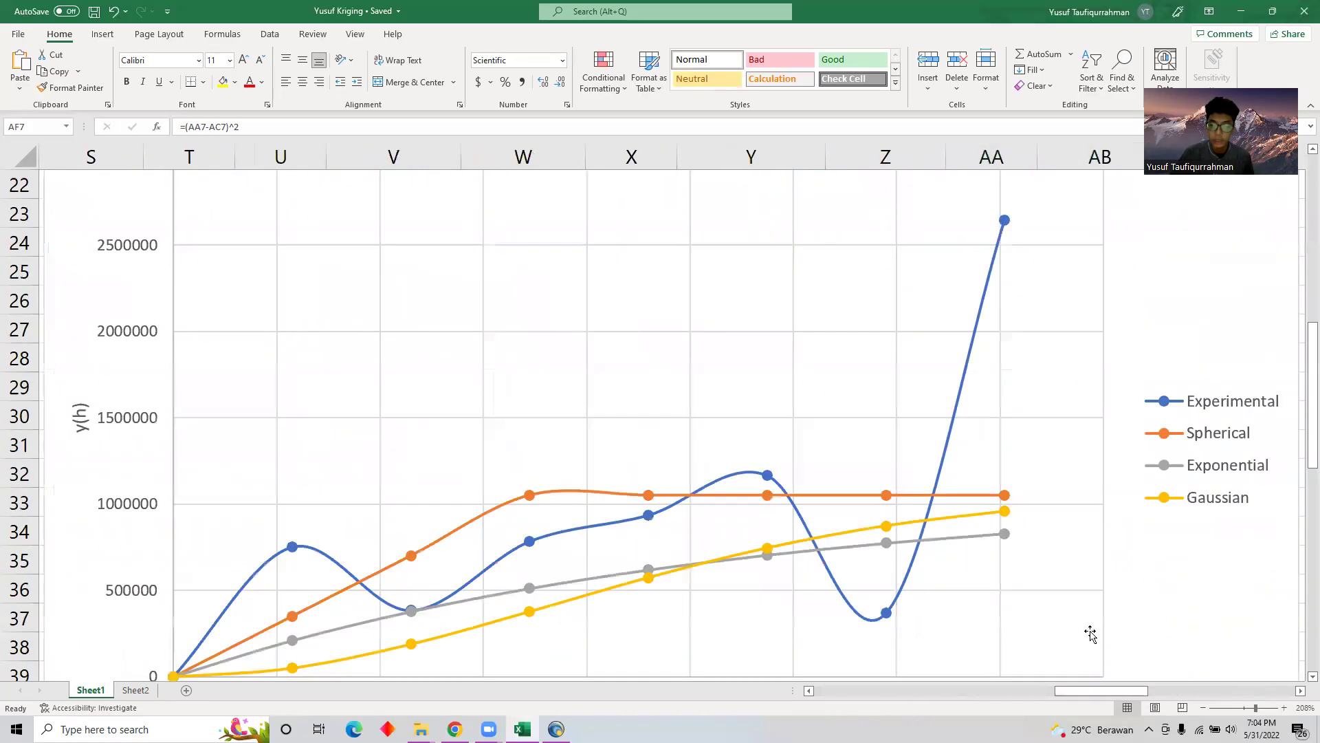
{"action": "left_click", "coordinate": [1209, 710]}
{"action": "left_click", "coordinate": [1208, 709]}
{"action": "left_click", "coordinate": [1203, 707]}
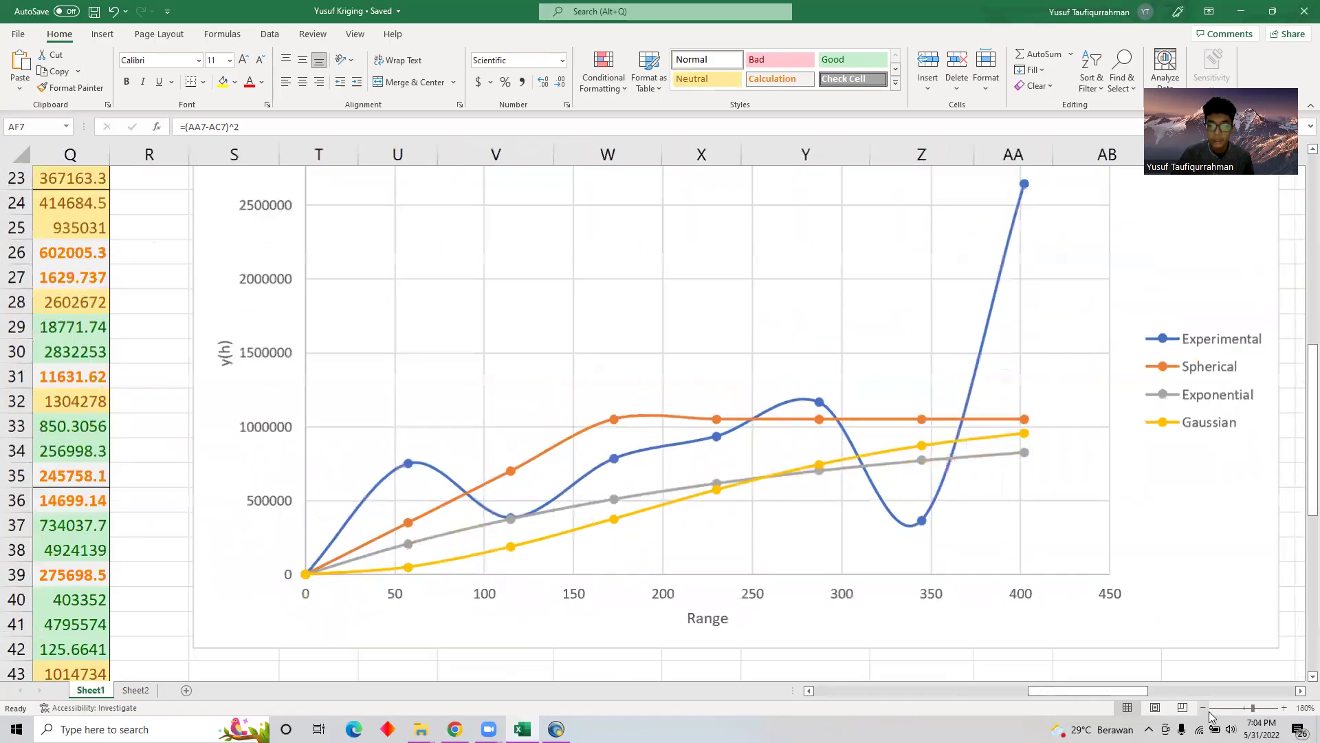
{"action": "scroll", "coordinate": [1173, 616], "scroll_direction": "up", "scroll_amount": 2}
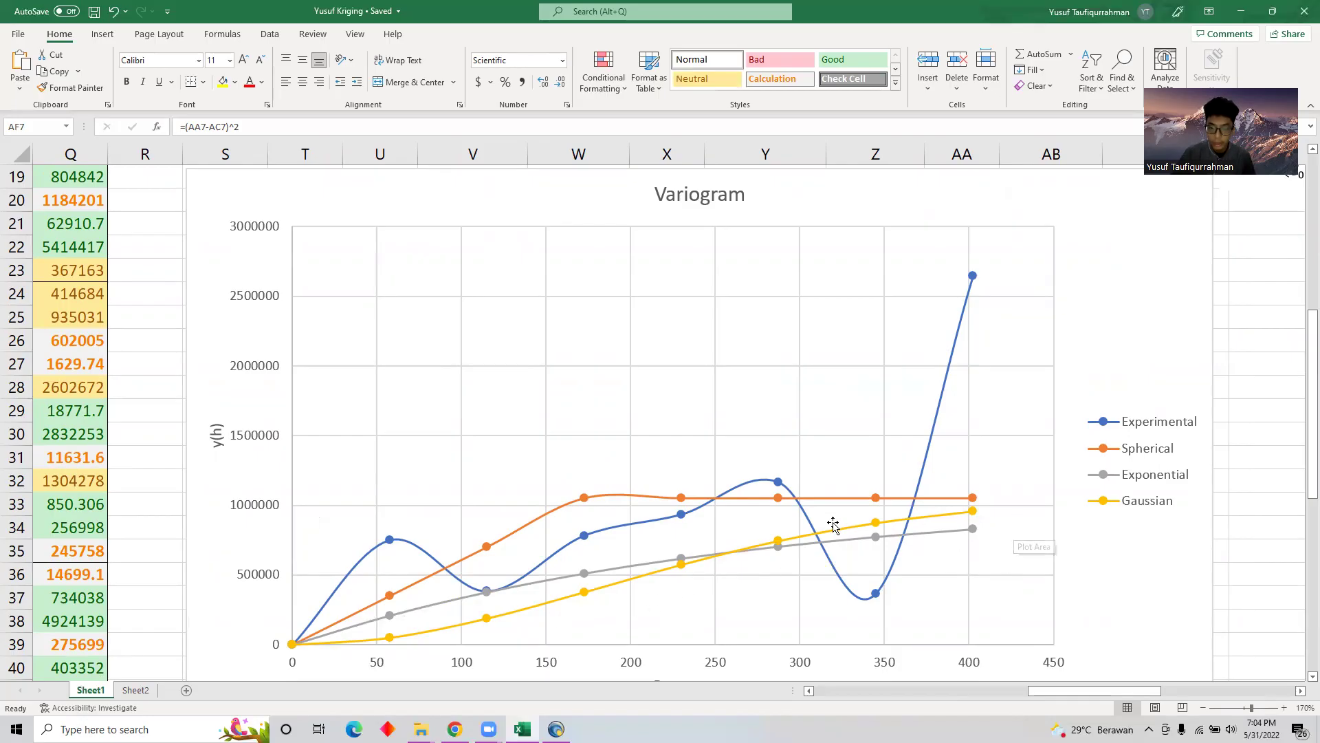
Review the Step 6 Variogram lainnya table against the spherical, Exponential and Gaussian formulas below it
{"action": "scroll", "coordinate": [834, 524], "scroll_direction": "up", "scroll_amount": 6}
{"action": "left_click_drag", "start_coordinate": [1116, 690], "coordinate": [1173, 691]}
{"action": "scroll", "coordinate": [1004, 640], "scroll_direction": "right", "scroll_amount": 3}
{"action": "scroll", "coordinate": [1004, 640], "scroll_direction": "down", "scroll_amount": 1}
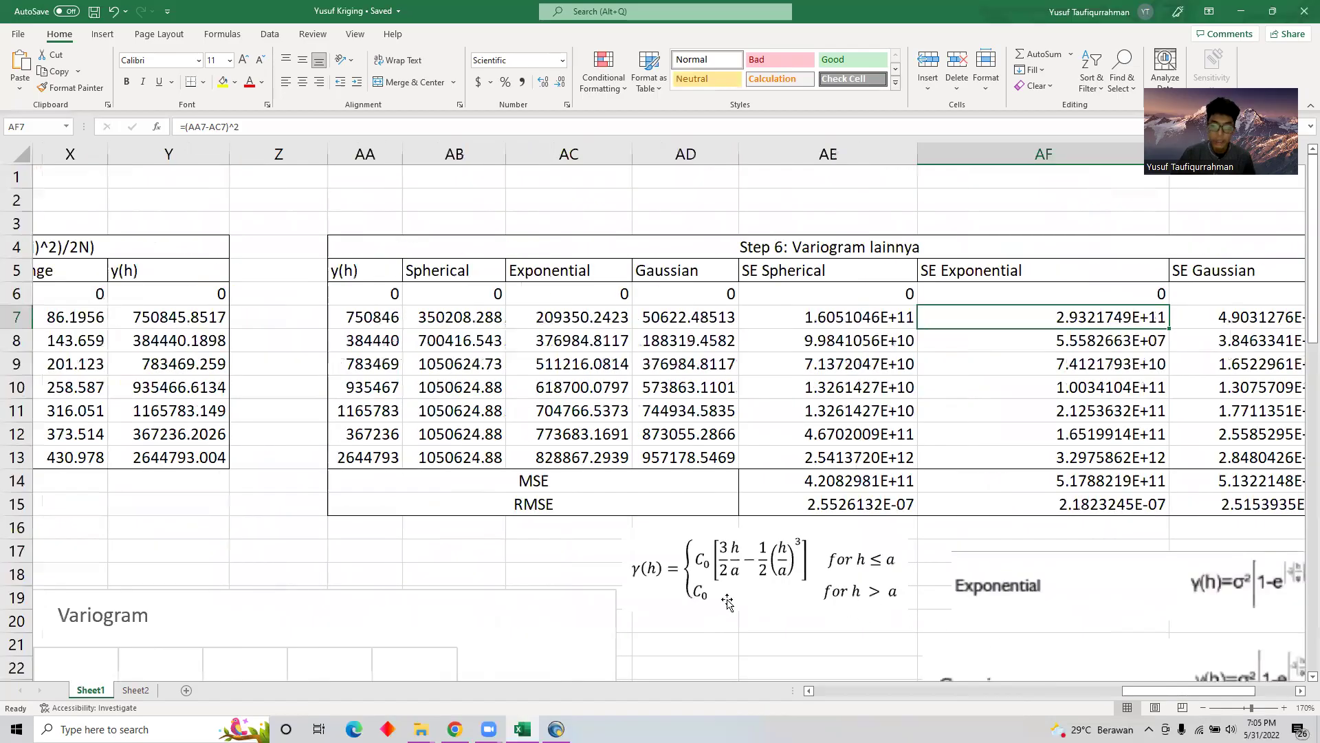
{"action": "scroll", "coordinate": [728, 561], "scroll_direction": "down", "scroll_amount": 2}
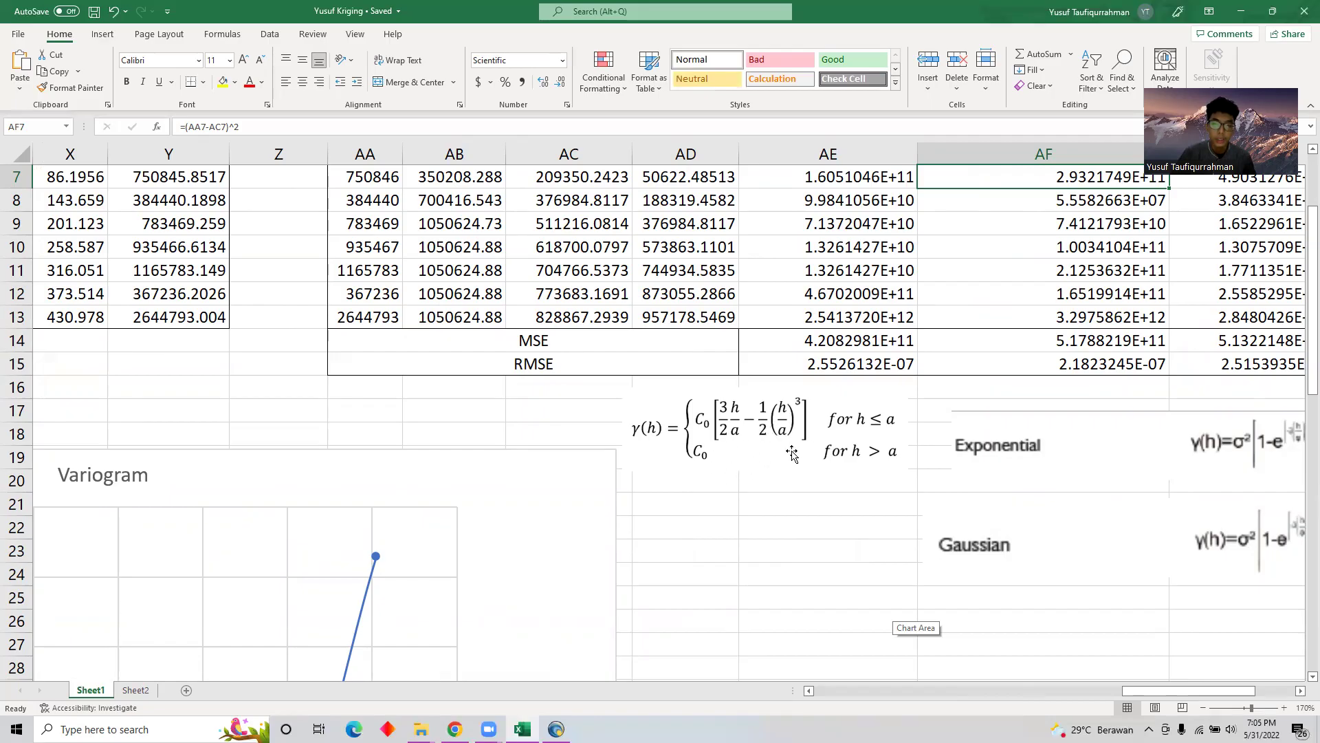
{"action": "scroll", "coordinate": [772, 465], "scroll_direction": "up", "scroll_amount": 2}
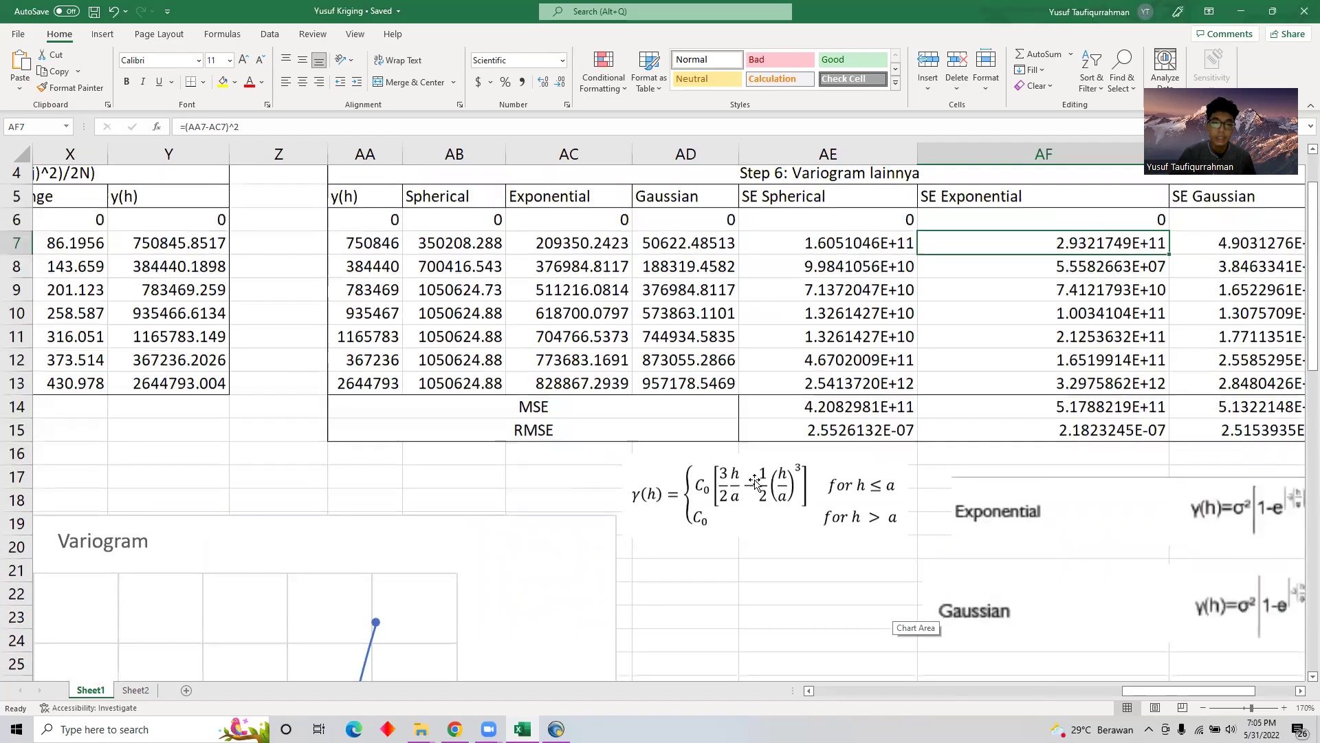
Compare the Step 5 experimental variogram and its Nugget, Sill and Range with the Step 6 model columns and the charted curves
{"action": "left_click_drag", "start_coordinate": [1144, 691], "coordinate": [1074, 691]}
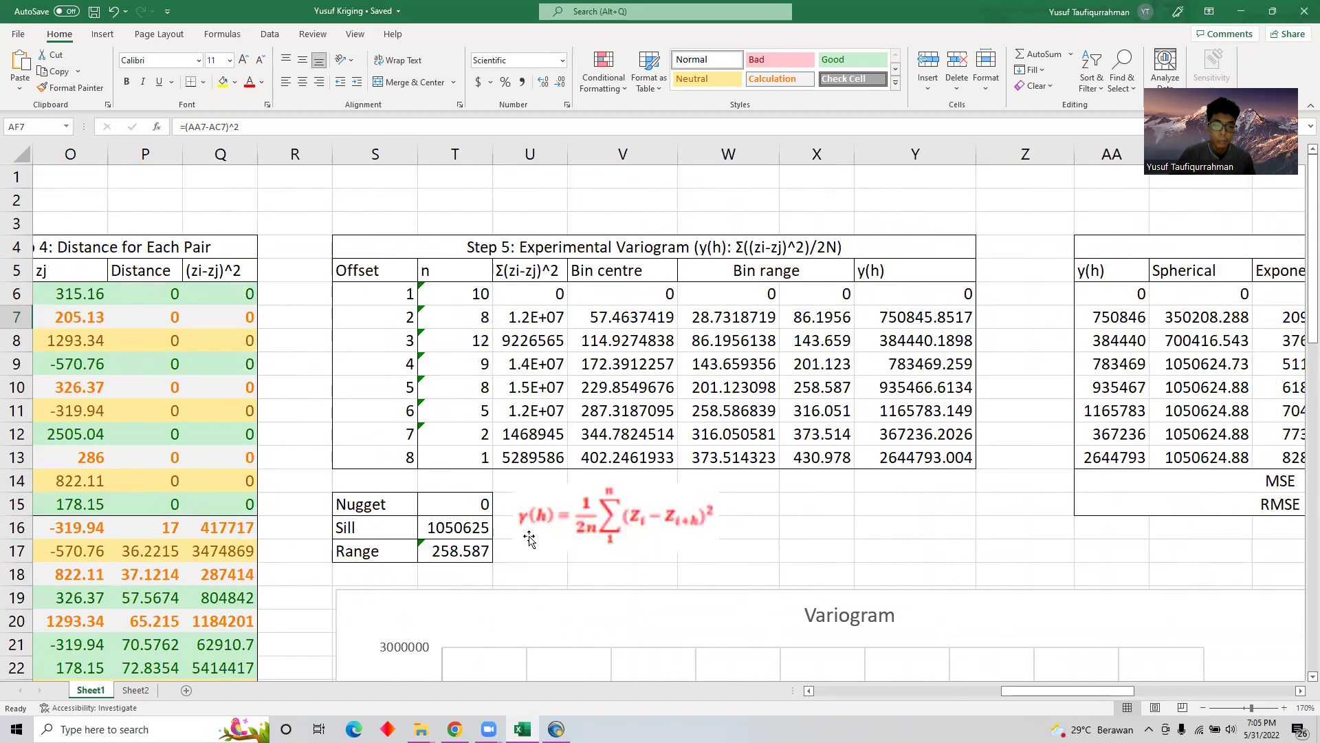
{"action": "left_click_drag", "start_coordinate": [1057, 693], "coordinate": [1142, 691]}
{"action": "scroll", "coordinate": [1146, 692], "scroll_direction": "right", "scroll_amount": 4}
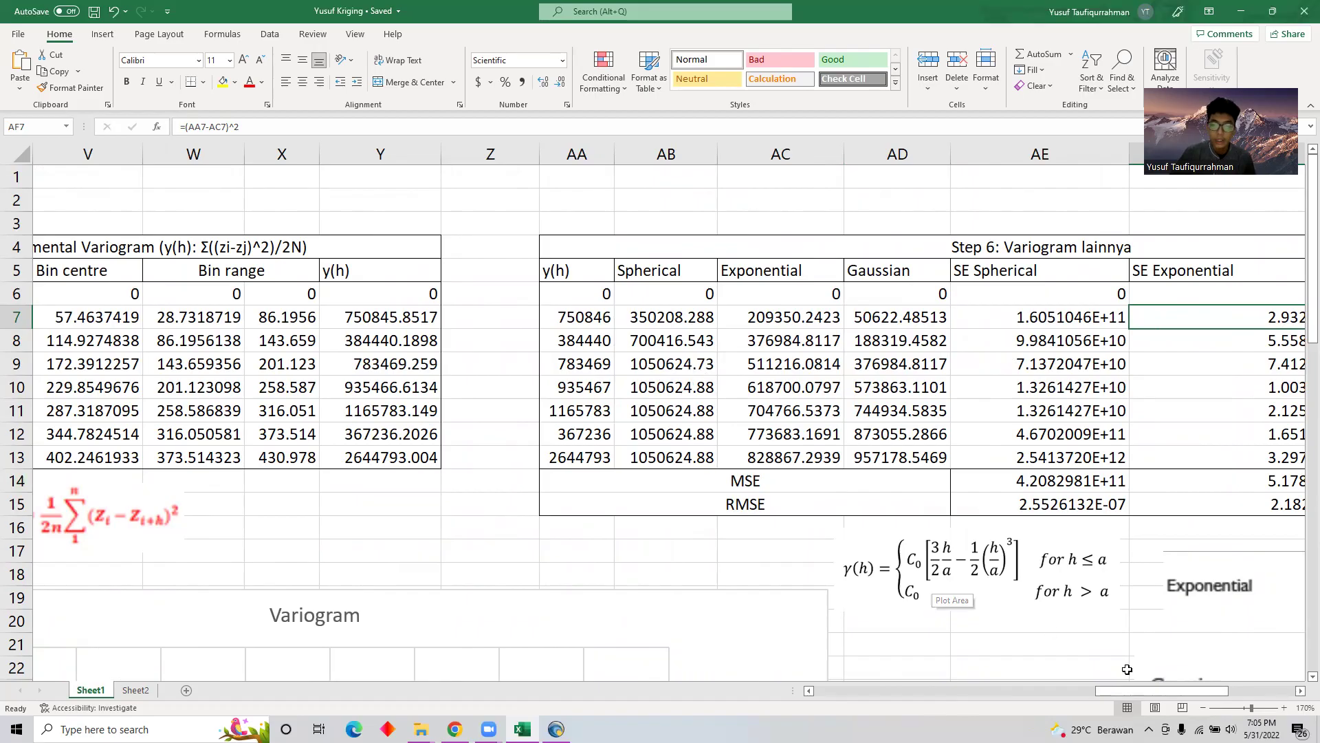
{"action": "left_click_drag", "start_coordinate": [1147, 691], "coordinate": [1106, 696]}
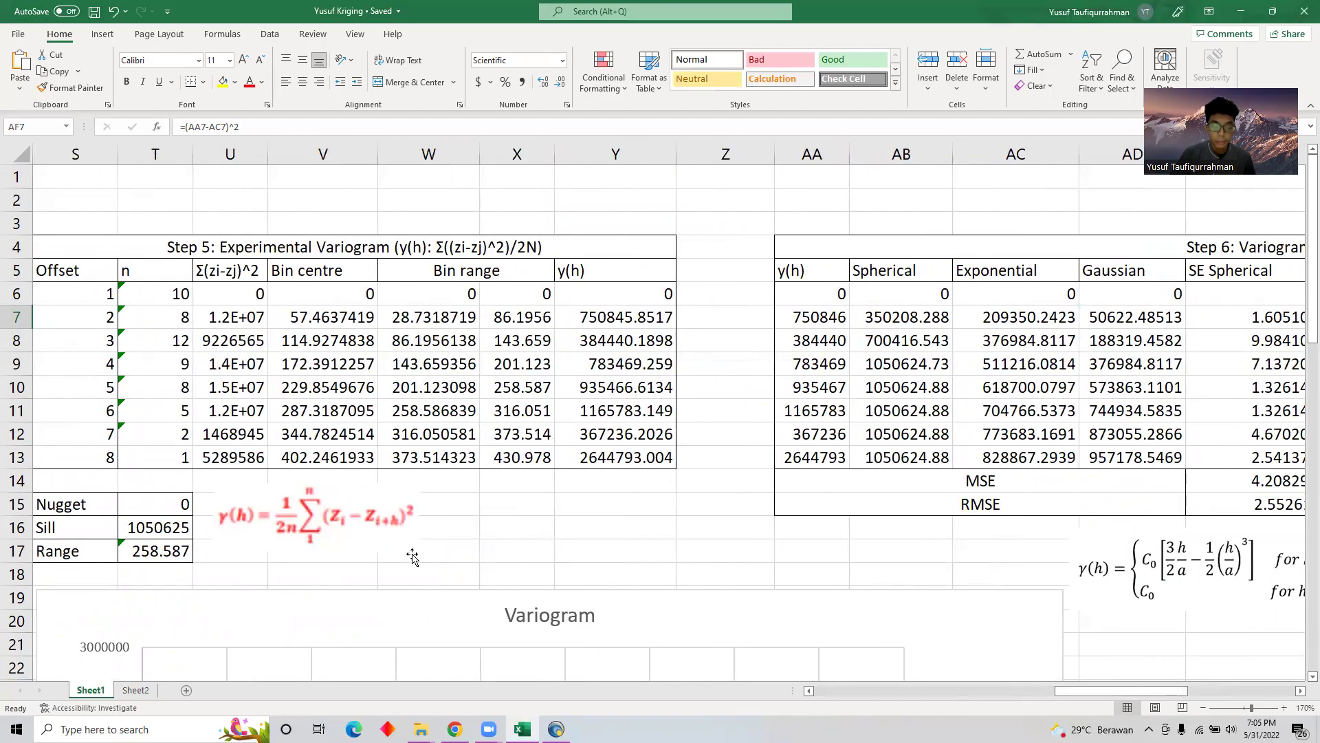
{"action": "left_click_drag", "start_coordinate": [1132, 694], "coordinate": [1089, 690]}
{"action": "scroll", "coordinate": [1142, 692], "scroll_direction": "down", "scroll_amount": 5}
{"action": "scroll", "coordinate": [972, 571], "scroll_direction": "down", "scroll_amount": 3}
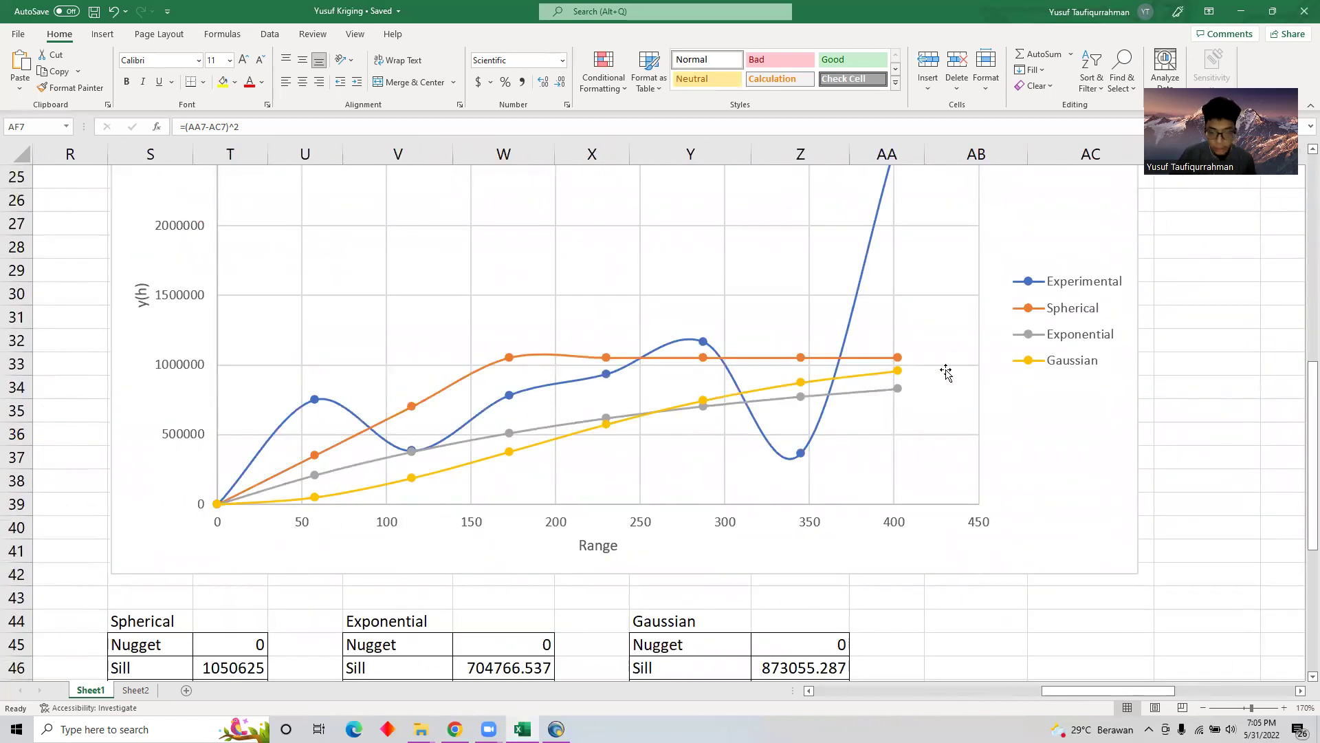
{"action": "scroll", "coordinate": [1119, 586], "scroll_direction": "up", "scroll_amount": 8}
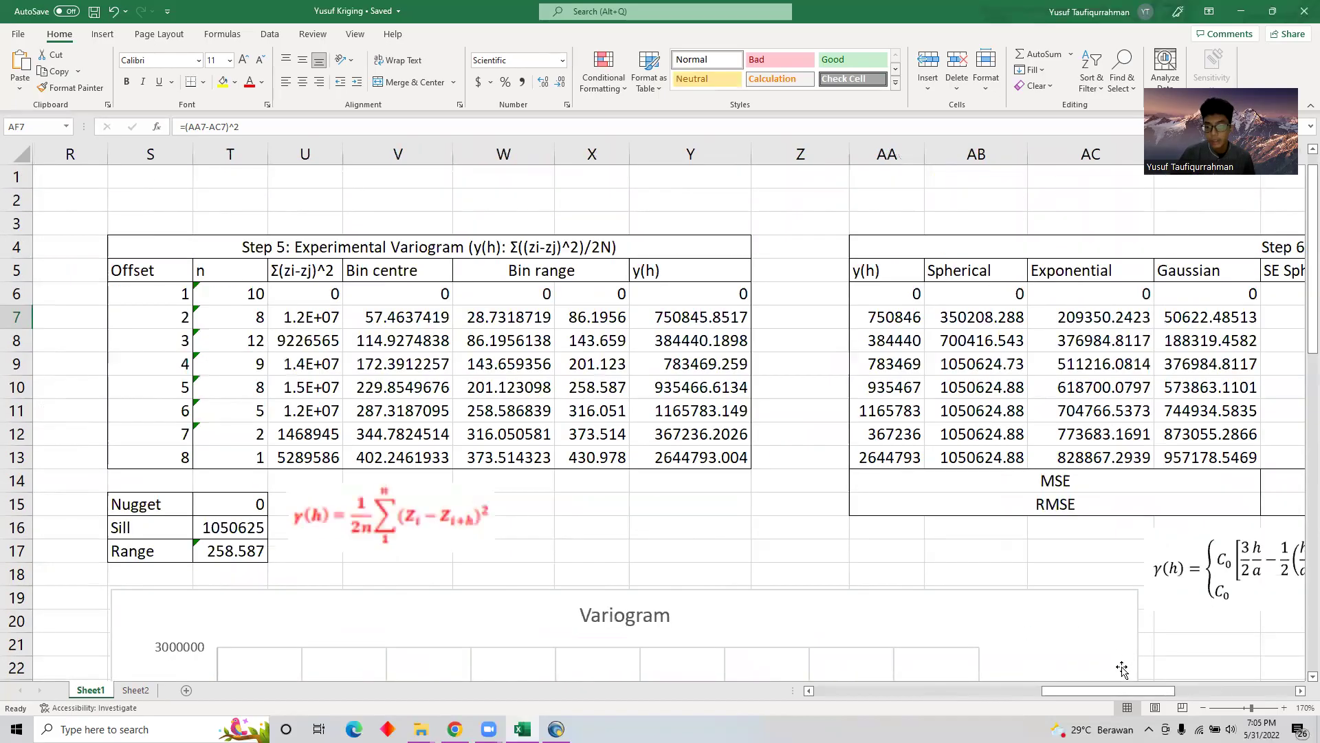
Inspect the SE Exponential RMSE formula in AF15 and the Spherical, Exponential and Gaussian parameter tables below the chart
{"action": "left_click_drag", "start_coordinate": [1118, 691], "coordinate": [1231, 694]}
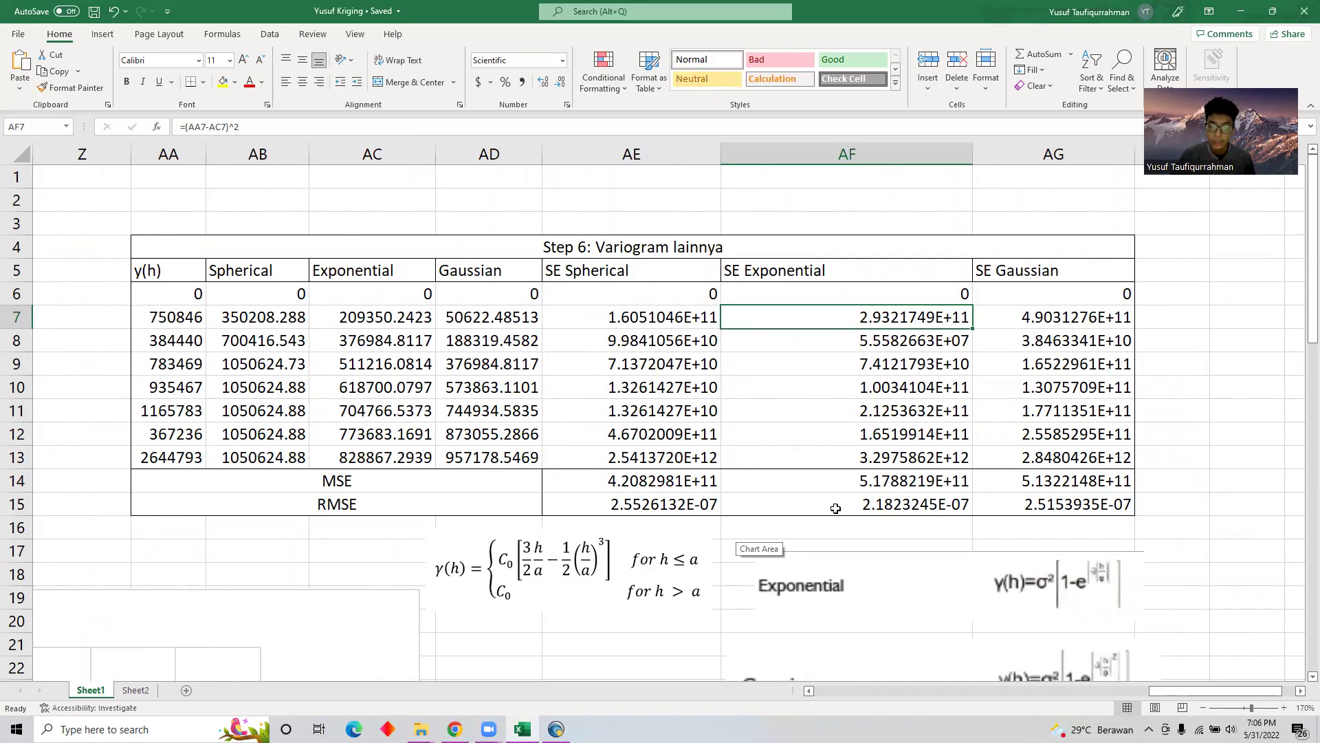
{"action": "left_click", "coordinate": [915, 509]}
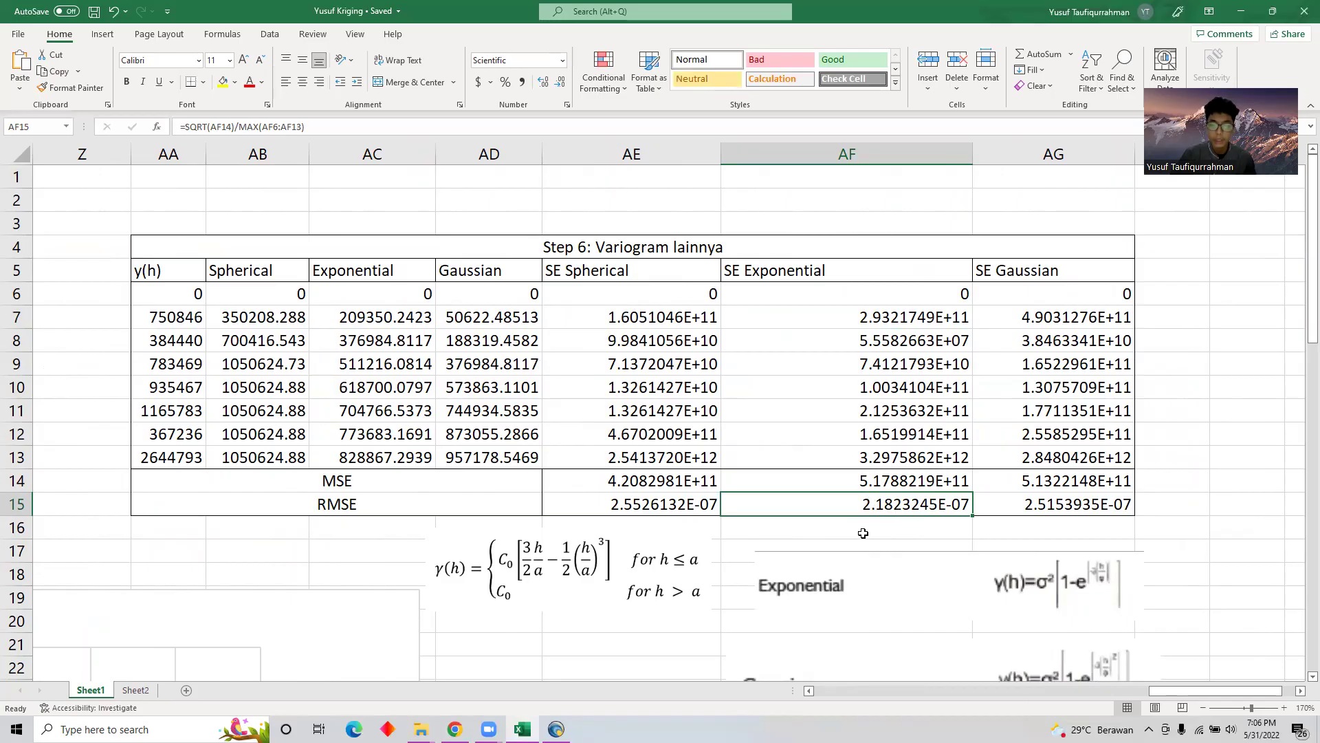
{"action": "scroll", "coordinate": [863, 534], "scroll_direction": "down", "scroll_amount": 6}
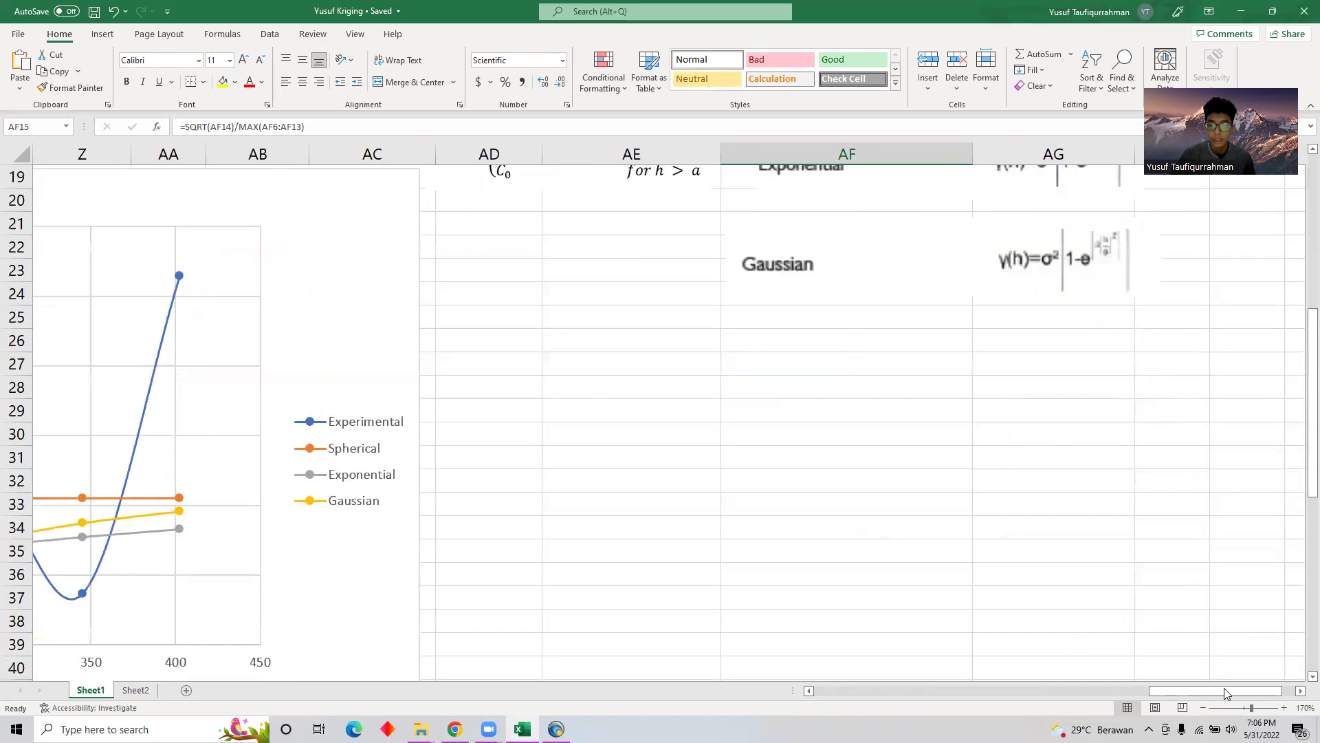
{"action": "left_click_drag", "start_coordinate": [1220, 690], "coordinate": [1123, 691]}
{"action": "scroll", "coordinate": [1153, 693], "scroll_direction": "down", "scroll_amount": 2}
{"action": "scroll", "coordinate": [729, 577], "scroll_direction": "down", "scroll_amount": 1}
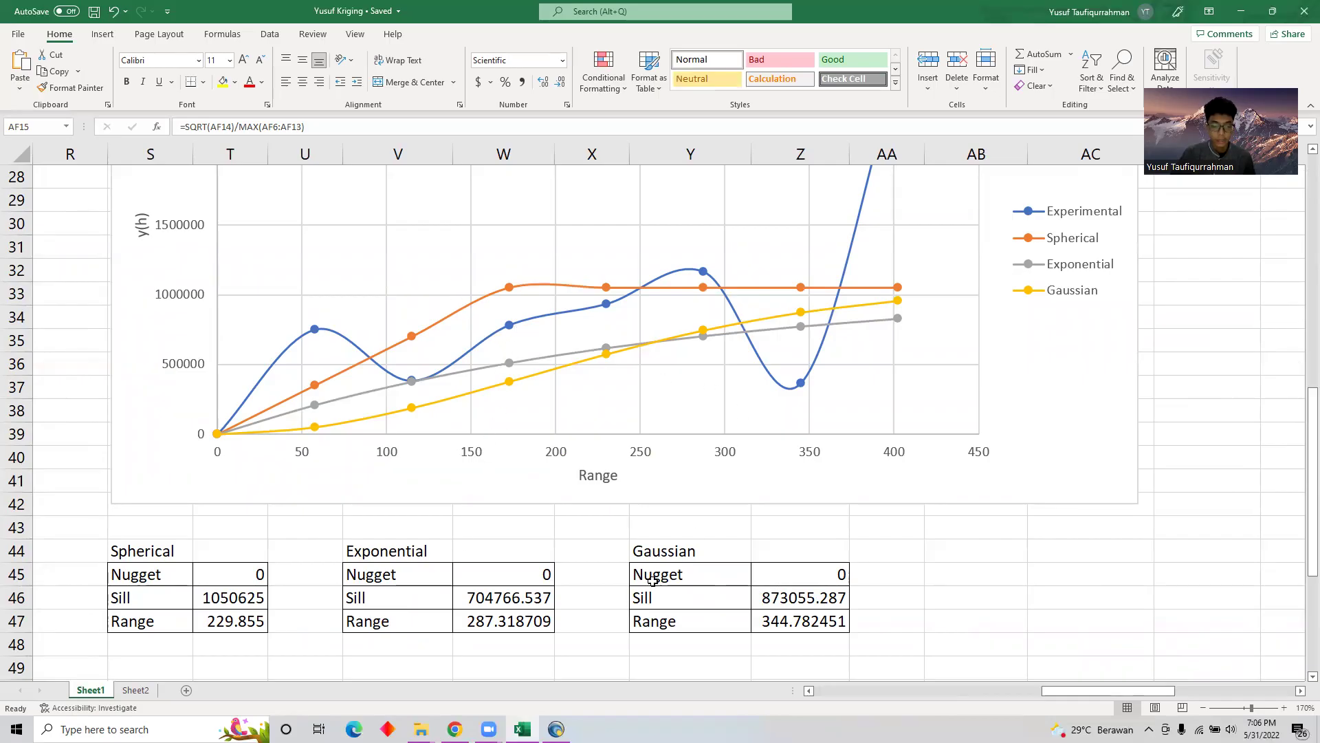
Switch to Surfer and load the kriging data file from the File folder within Geostat for gridding
{"action": "mouse_move", "coordinate": [556, 729]}
{"action": "key", "text": "alt+Tab"}
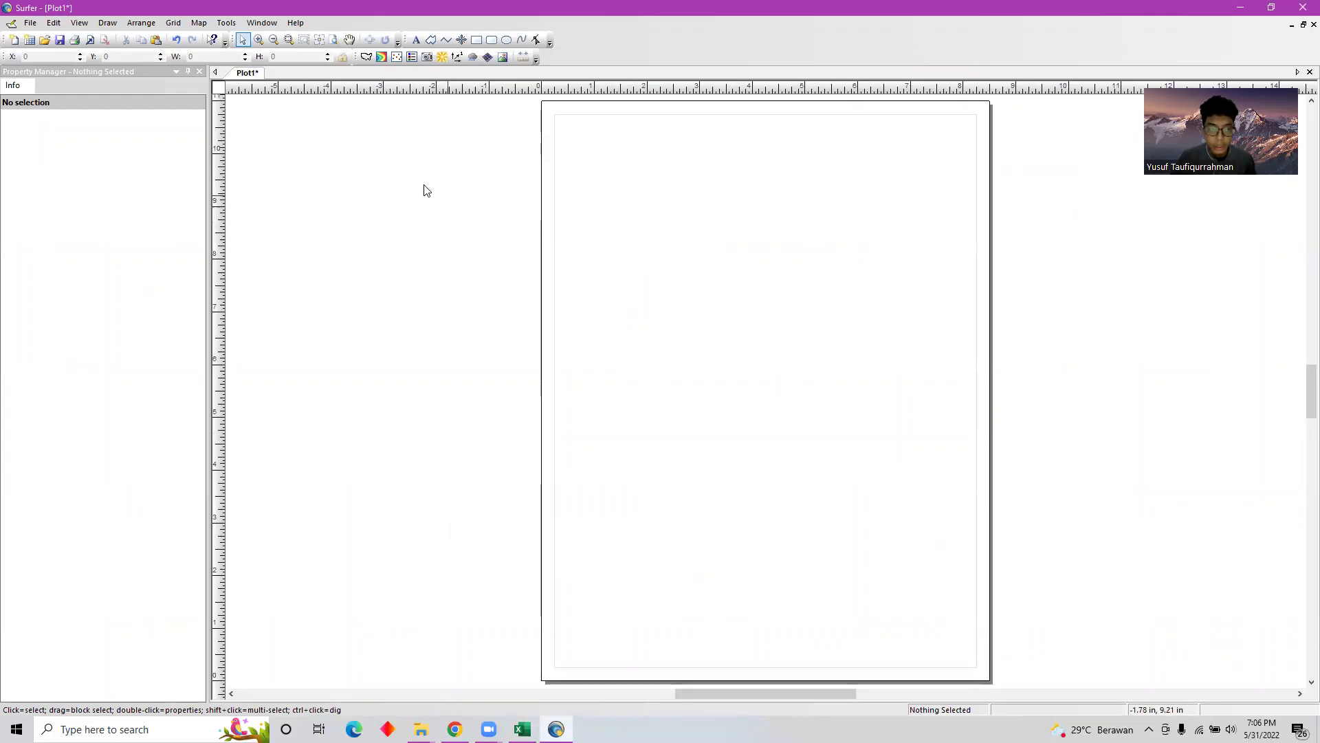
{"action": "left_click", "coordinate": [182, 26]}
{"action": "left_click", "coordinate": [194, 35]}
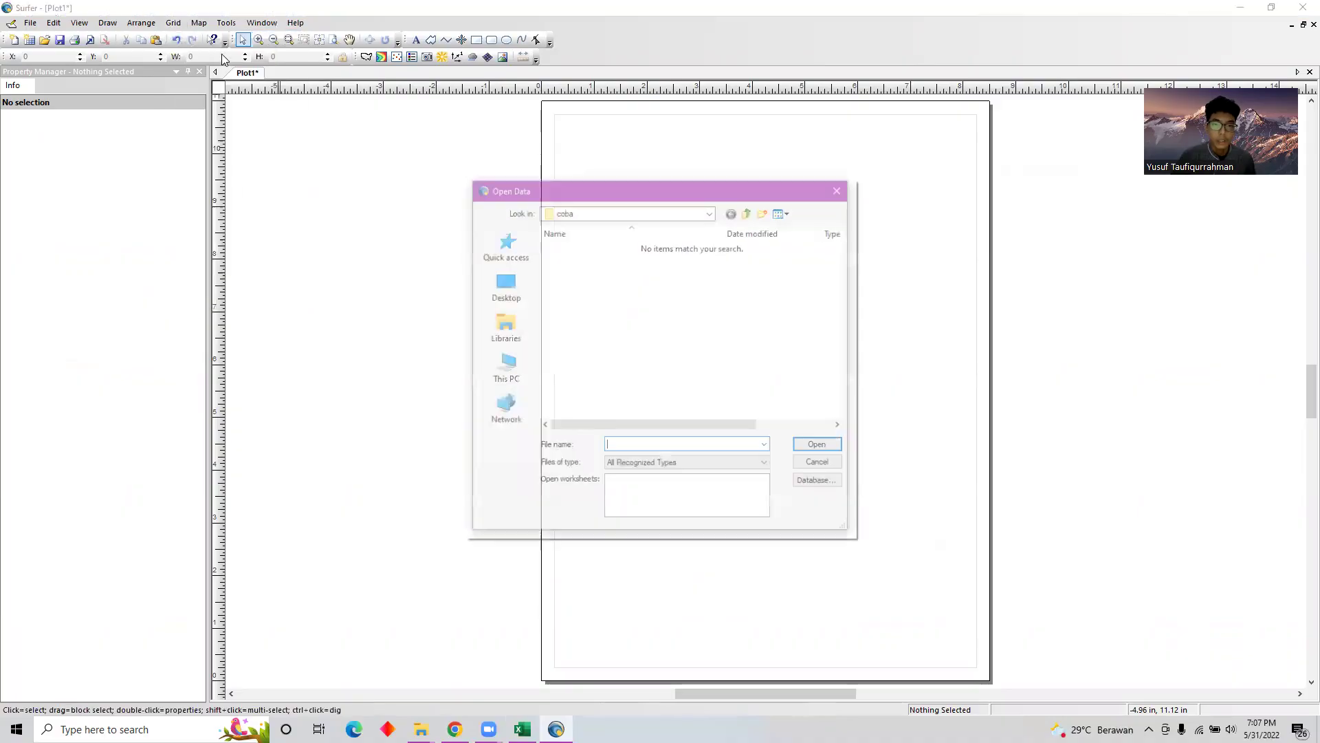
{"action": "left_click", "coordinate": [749, 211]}
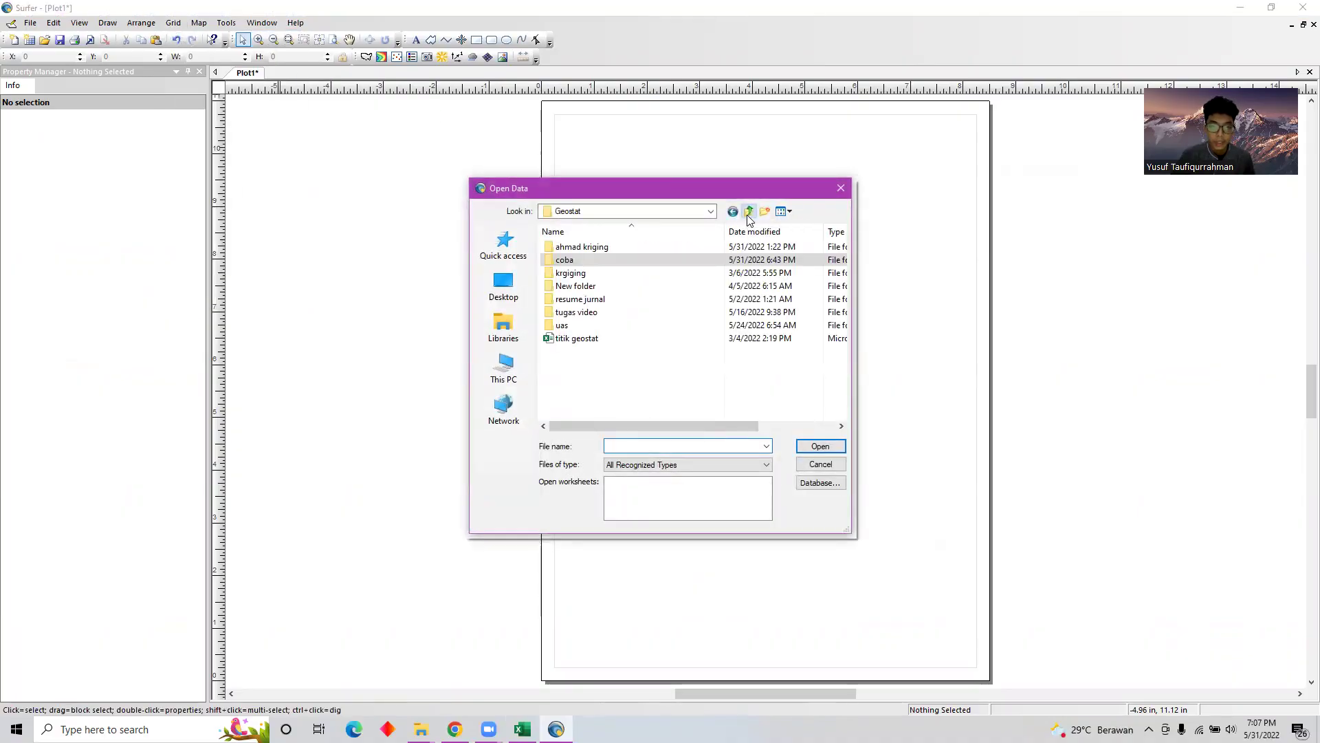
{"action": "left_click", "coordinate": [616, 248]}
{"action": "double_click", "coordinate": [615, 246]}
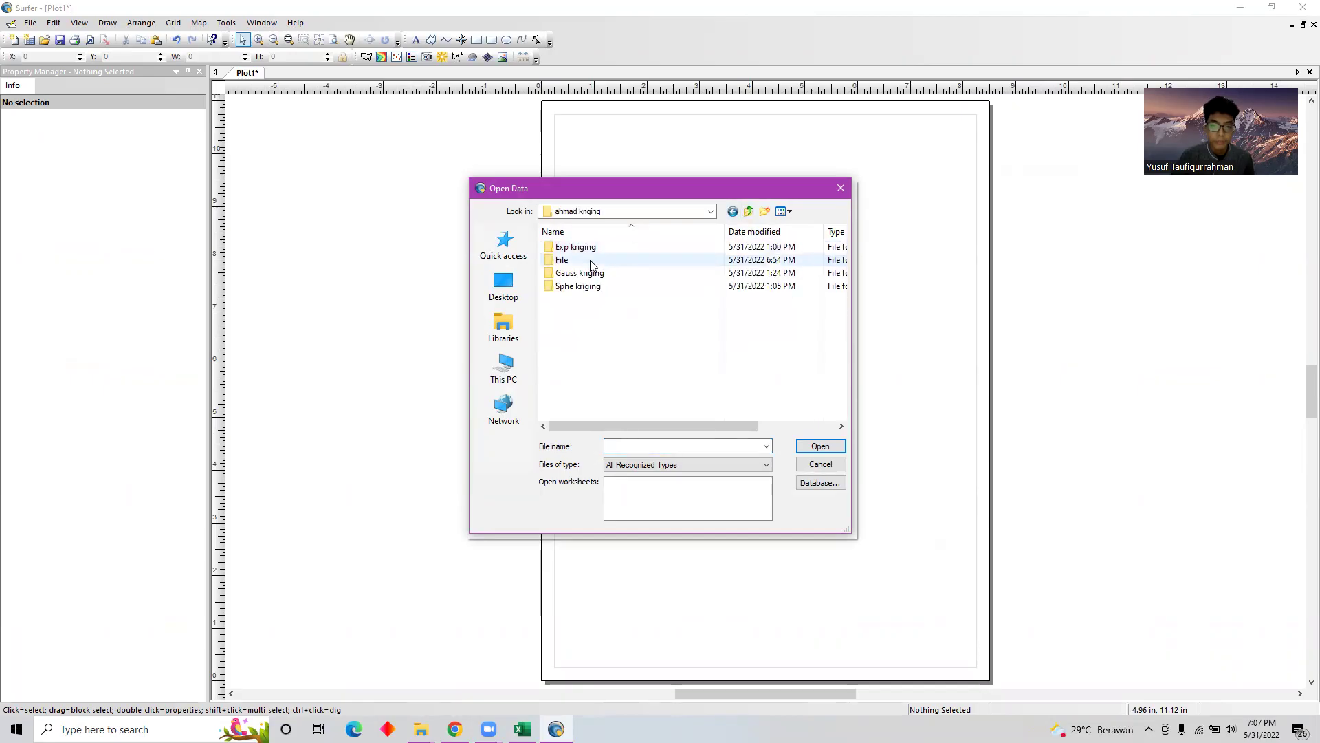
{"action": "double_click", "coordinate": [591, 262]}
{"action": "left_click", "coordinate": [593, 273]}
{"action": "left_click", "coordinate": [812, 445]}
{"action": "left_click", "coordinate": [581, 348]}
{"action": "left_click", "coordinate": [678, 420]}
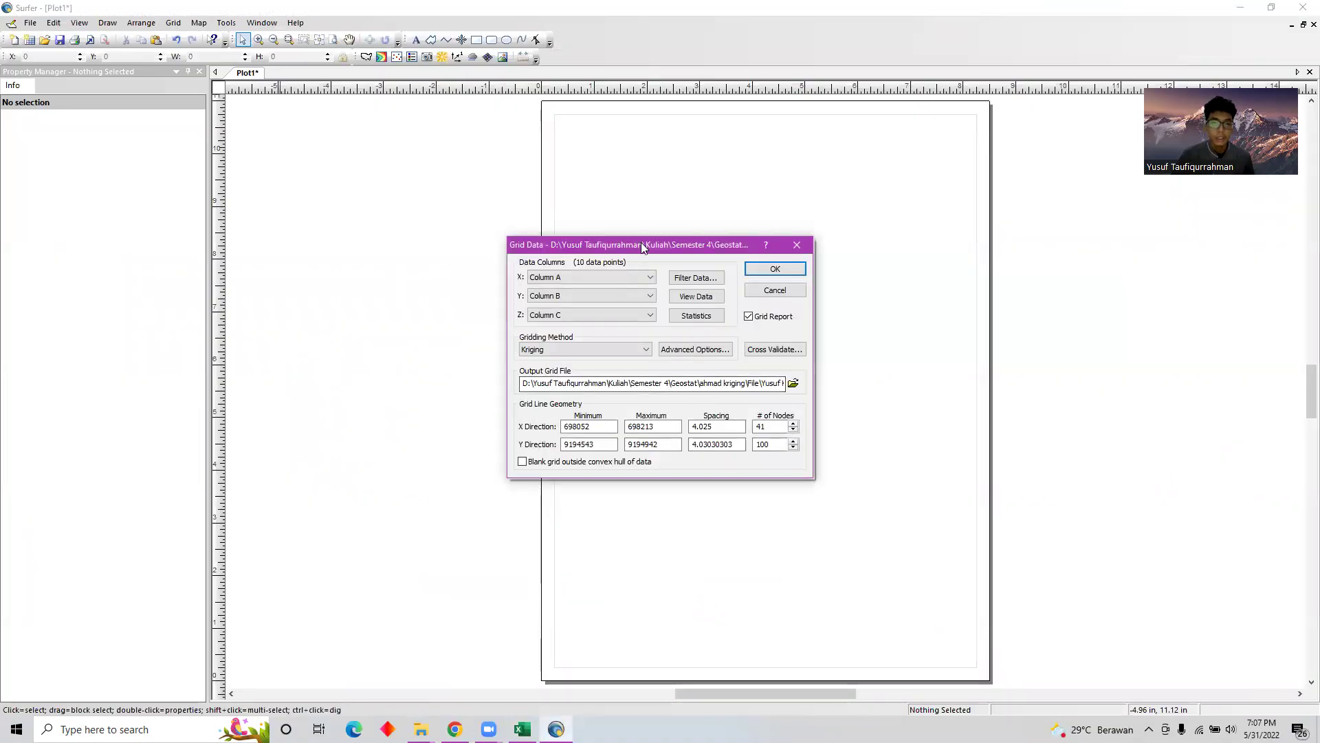
Keep Kriging as the gridding method and open its advanced options
{"action": "left_click", "coordinate": [600, 333]}
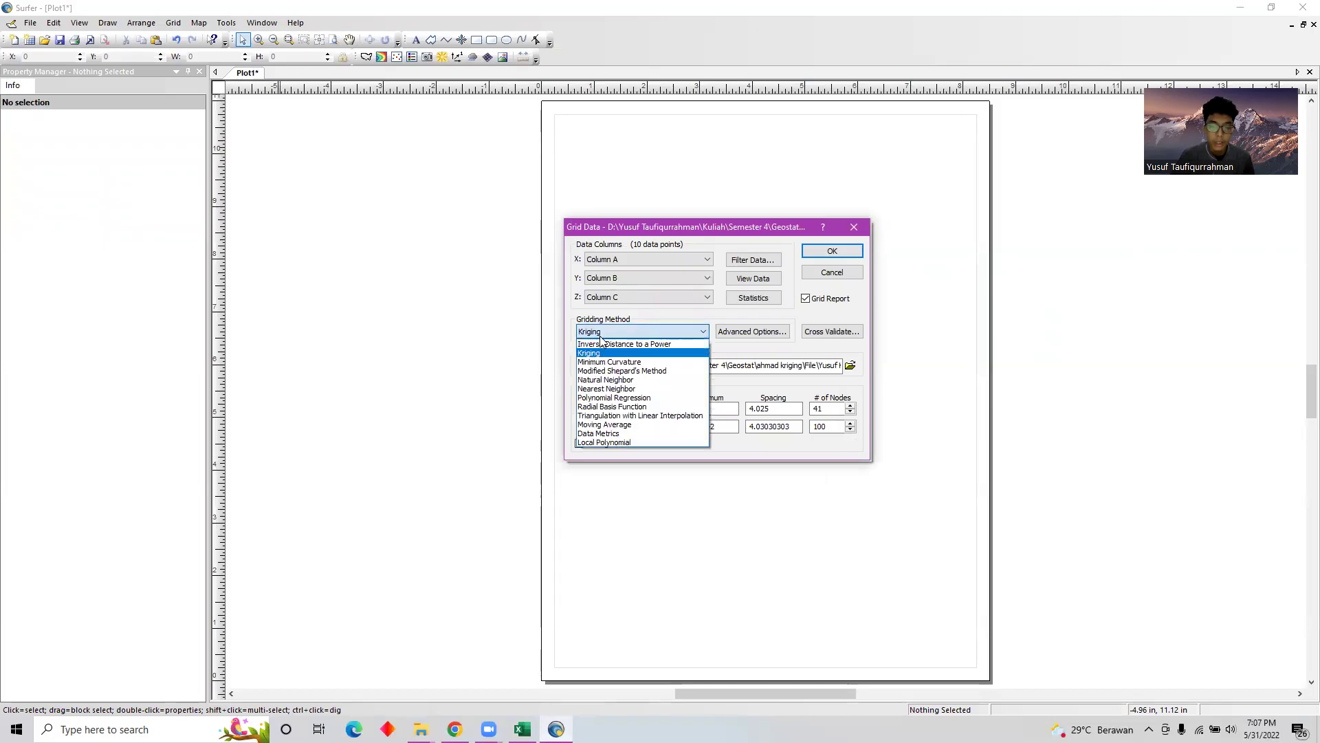
{"action": "left_click", "coordinate": [600, 340]}
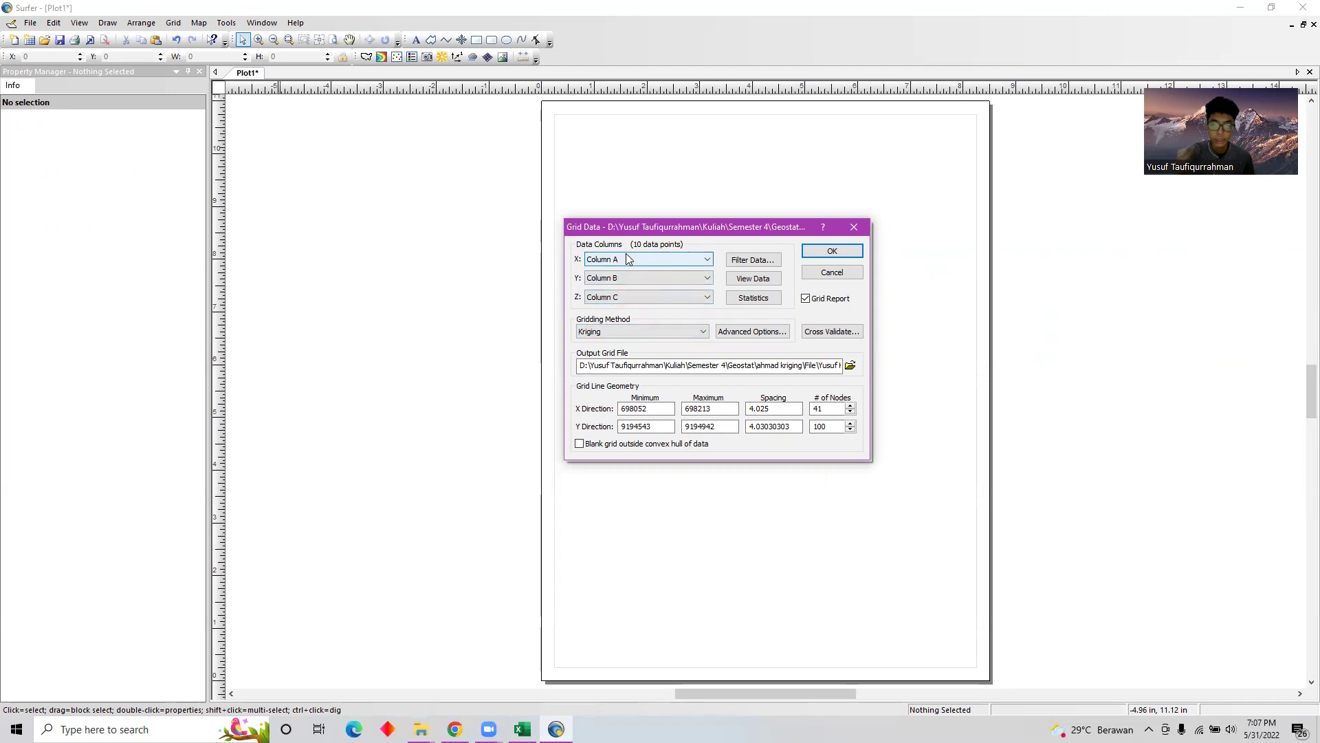
{"action": "left_click", "coordinate": [762, 339]}
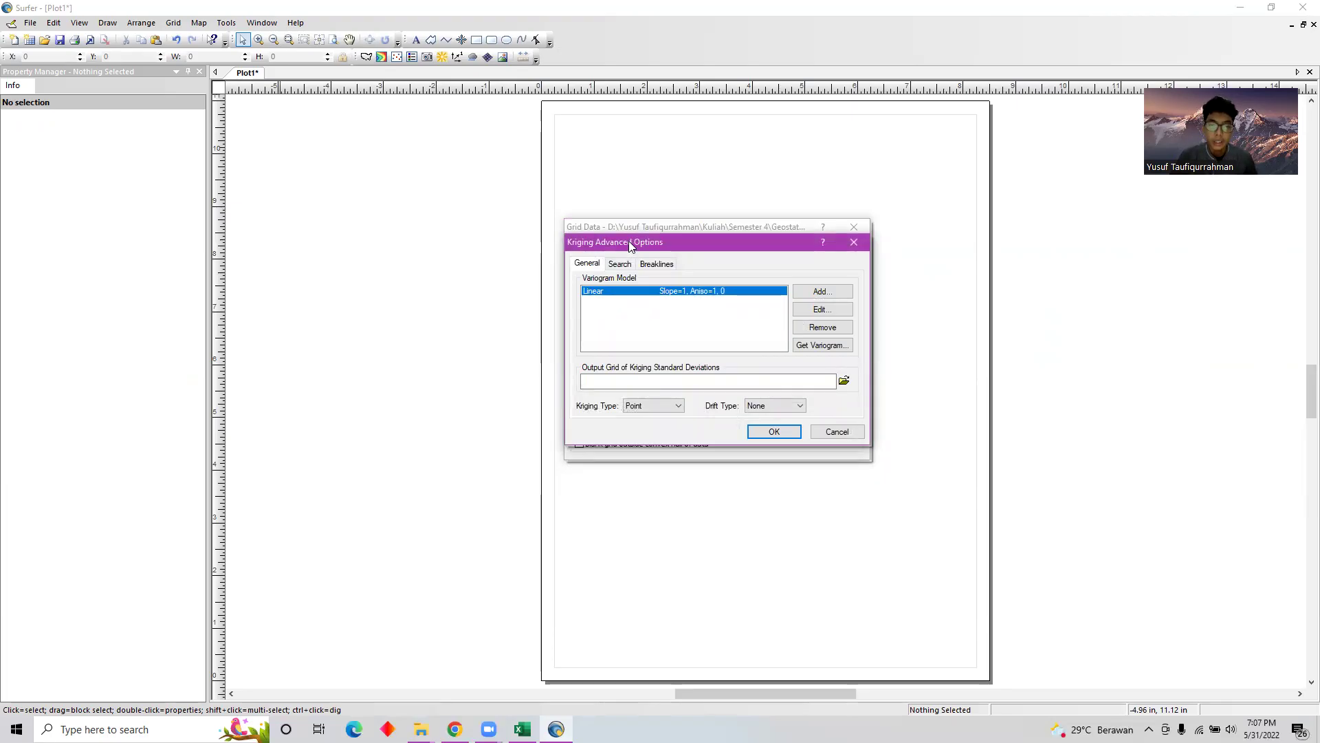
{"action": "left_click_drag", "start_coordinate": [629, 241], "coordinate": [629, 246]}
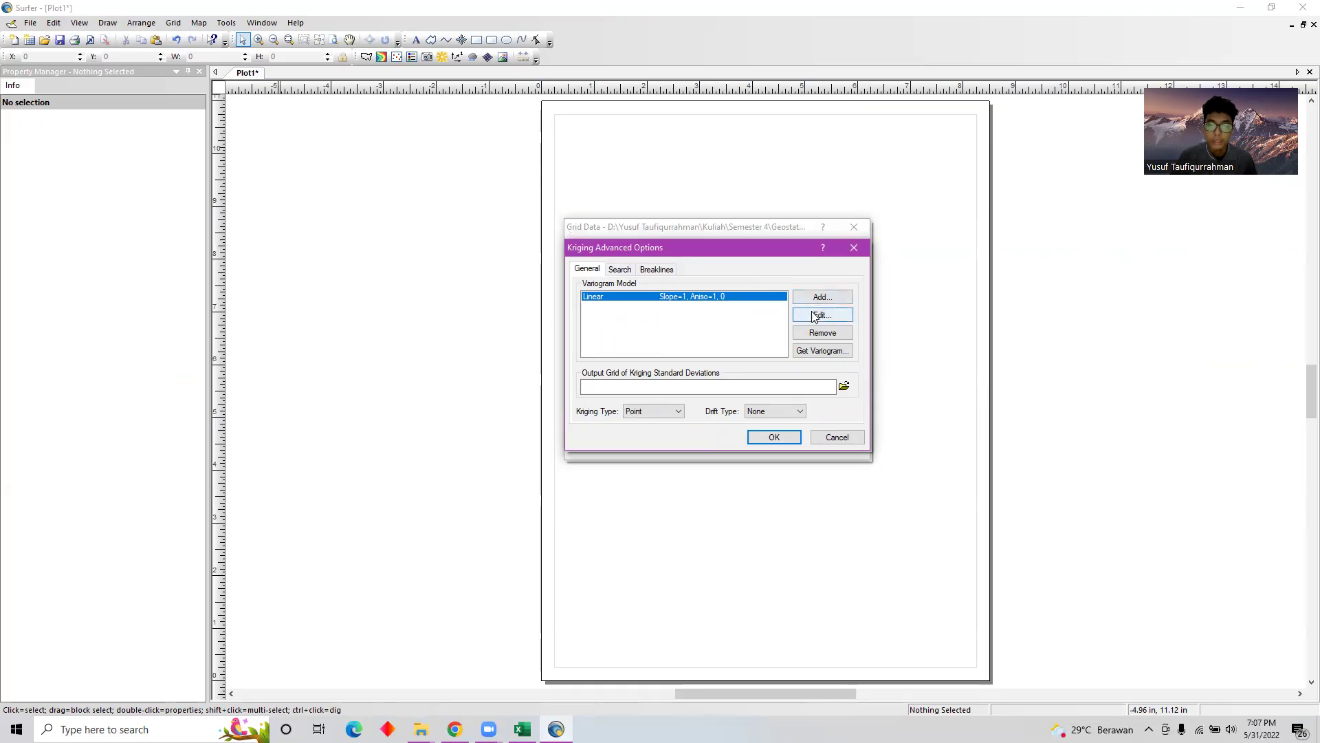
Change the variogram component from Linear to Exponential and set its scale to 704766.5373, copied from the Exponential Sill in the Excel worksheet
{"action": "left_click", "coordinate": [815, 315]}
{"action": "left_click", "coordinate": [666, 279]}
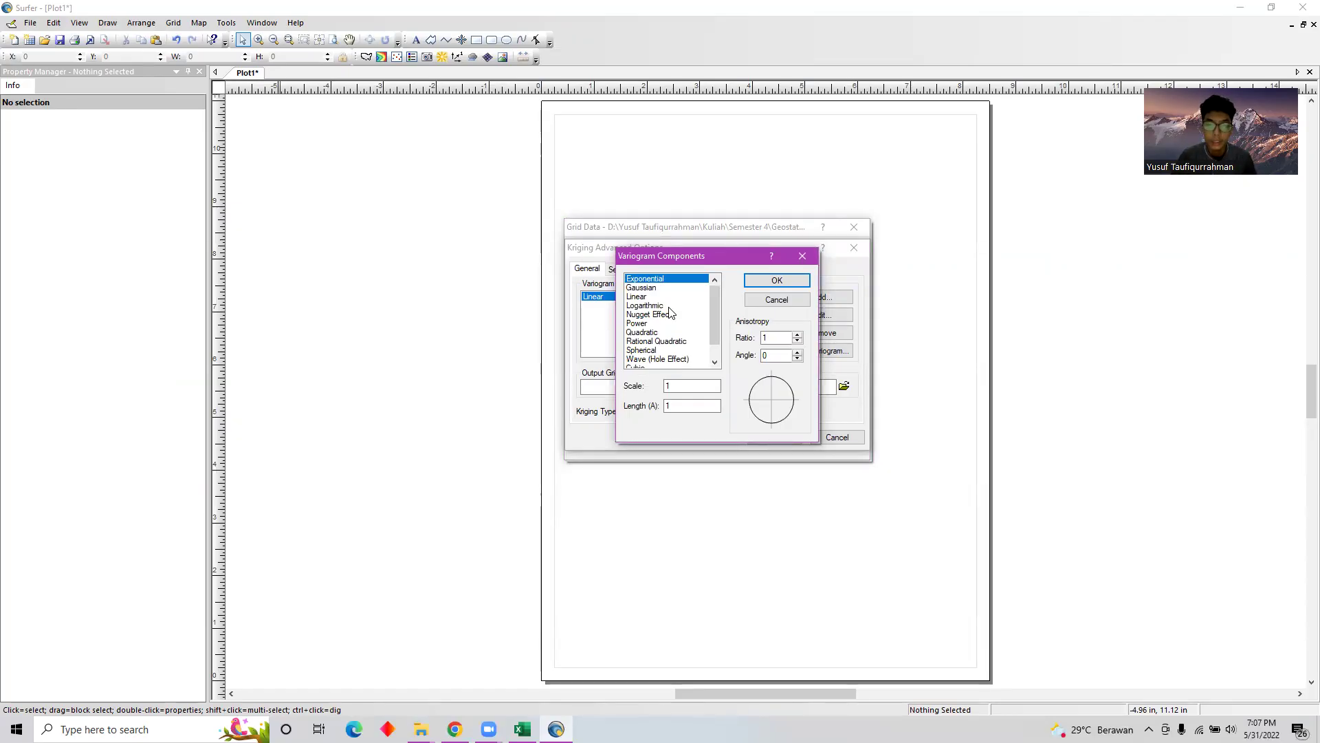
{"action": "left_click", "coordinate": [681, 385]}
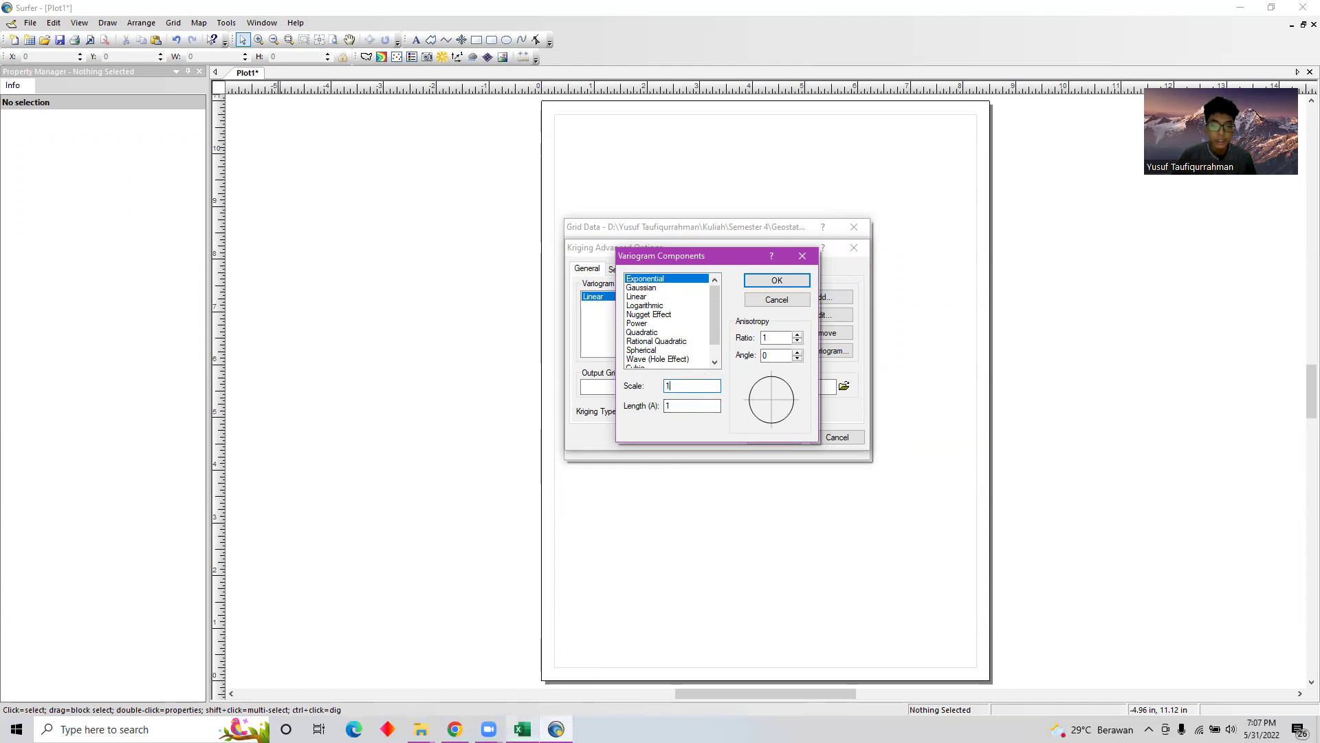
{"action": "mouse_move", "coordinate": [522, 729]}
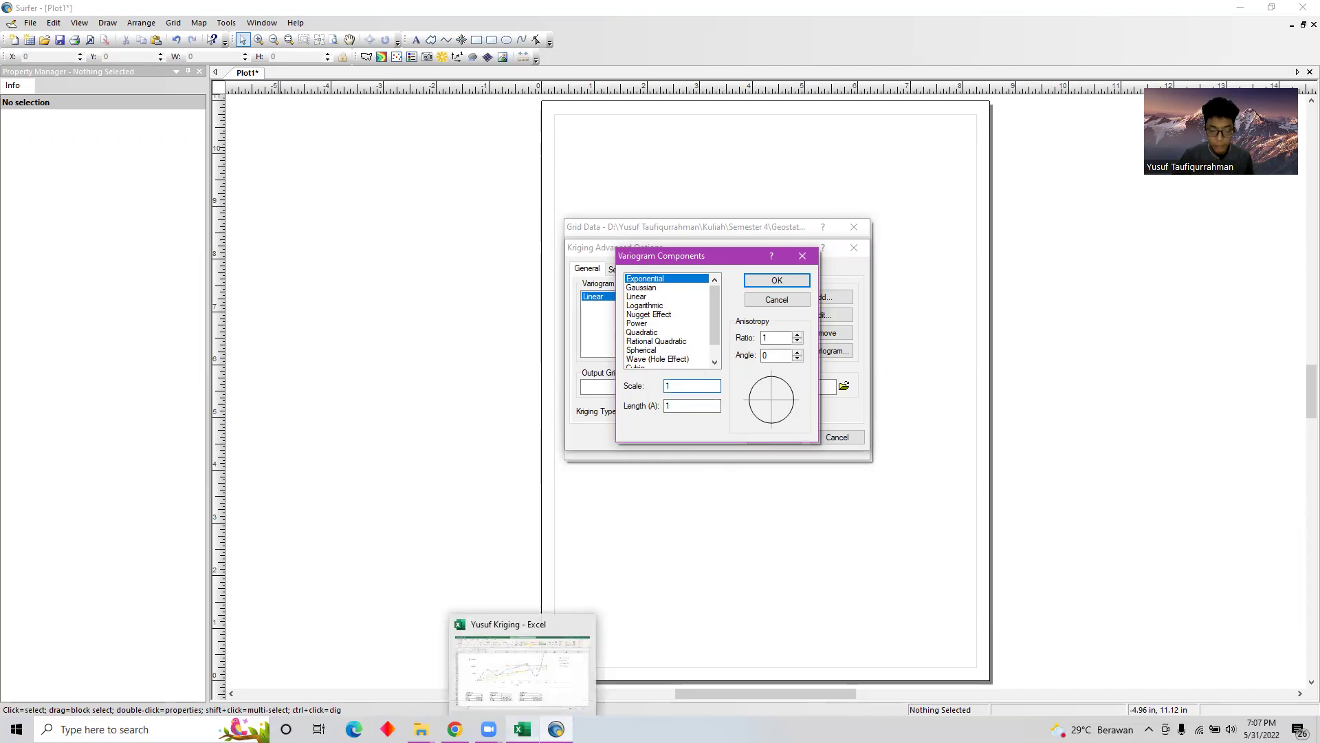
{"action": "left_click", "coordinate": [523, 664]}
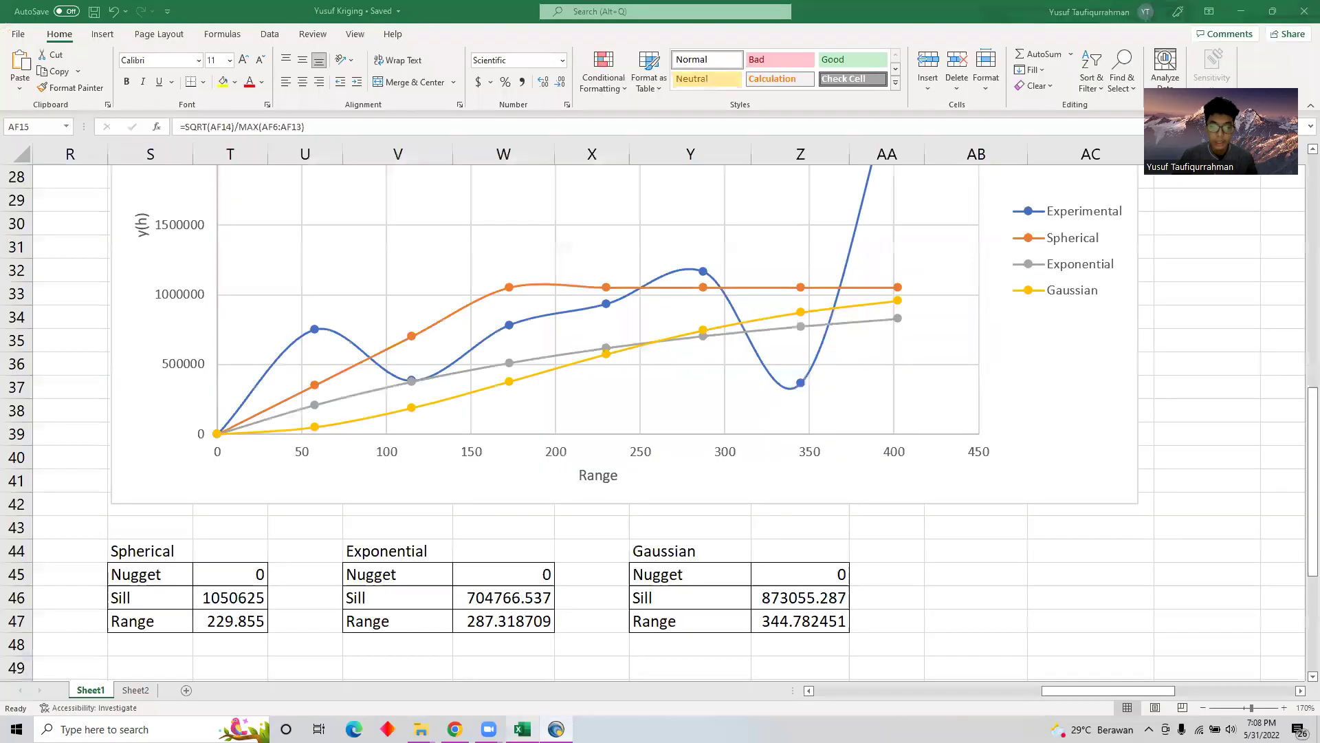
{"action": "left_click", "coordinate": [506, 609]}
{"action": "key", "text": "ctrl+c"}
{"action": "left_click", "coordinate": [556, 729]}
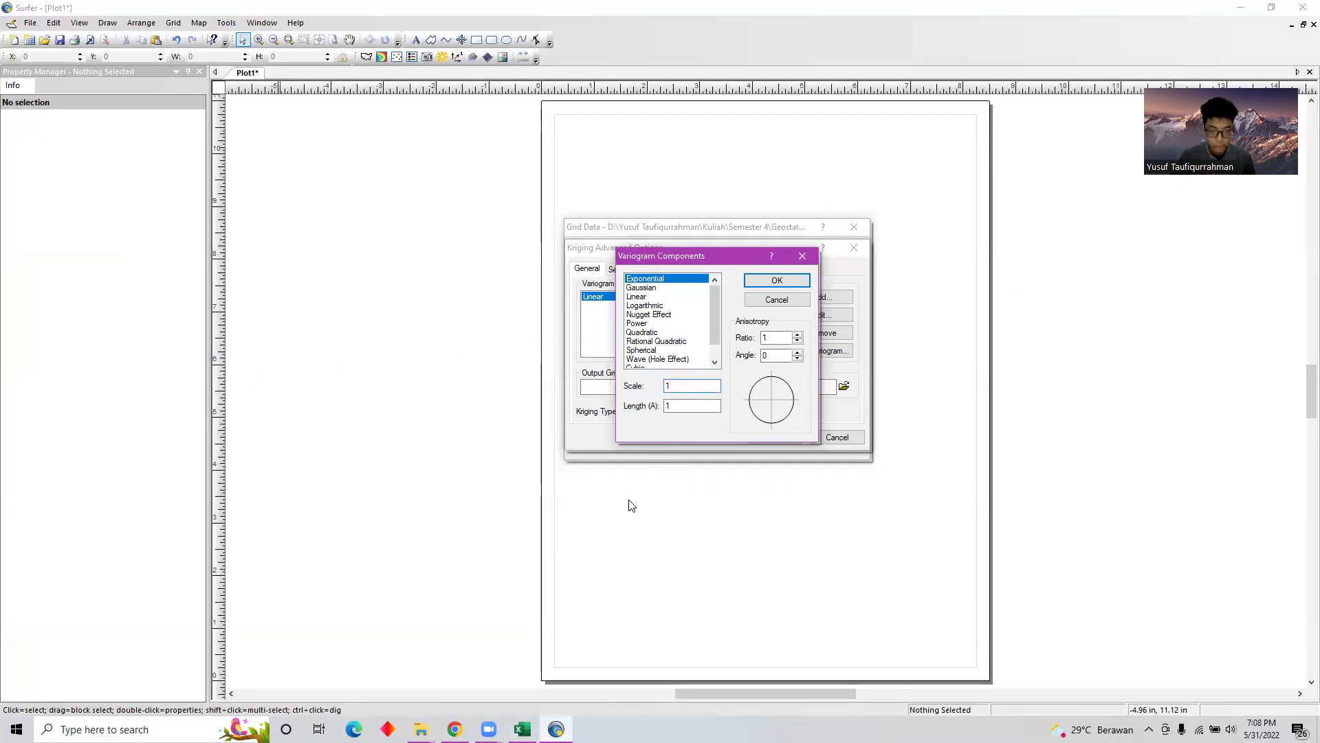
{"action": "key", "text": "ctrl+v"}
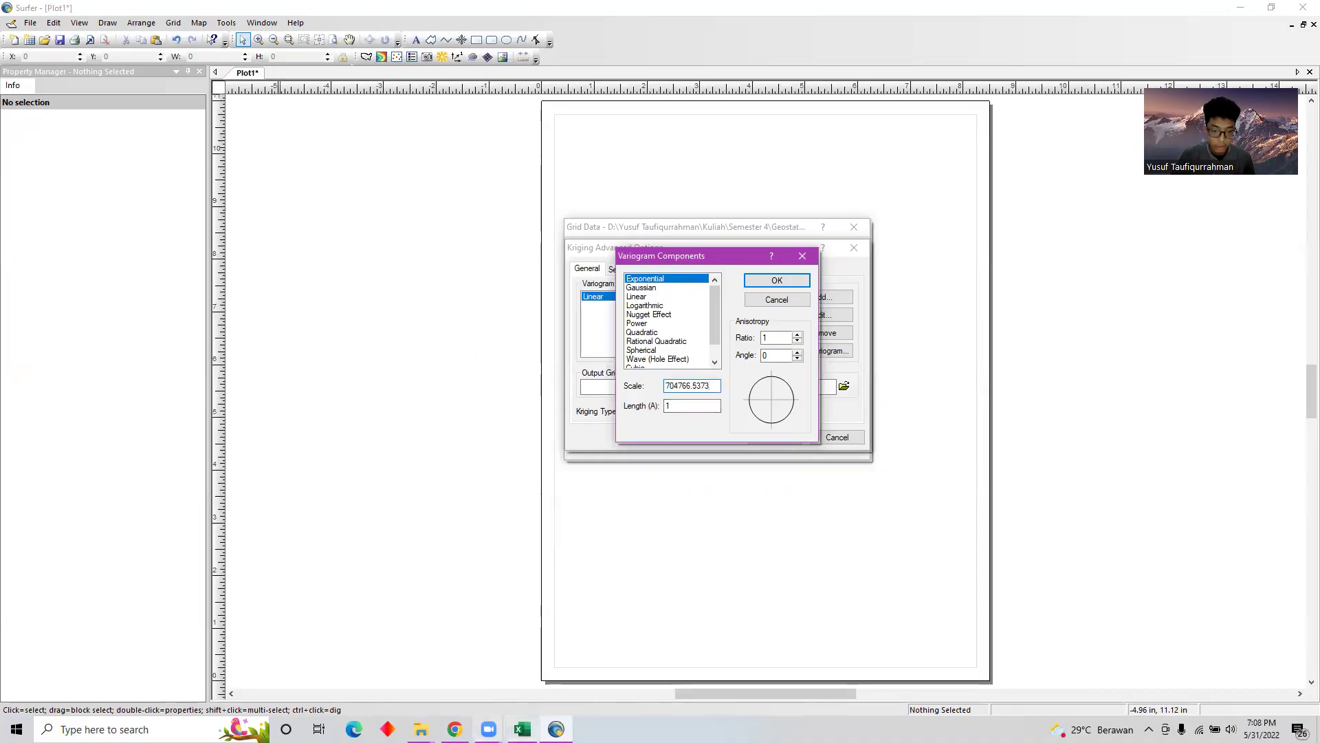
Copy the Exponential Range, 287.318709, from the Excel worksheet into the variogram length in Surfer and accept the component
{"action": "key", "text": "alt+Tab"}
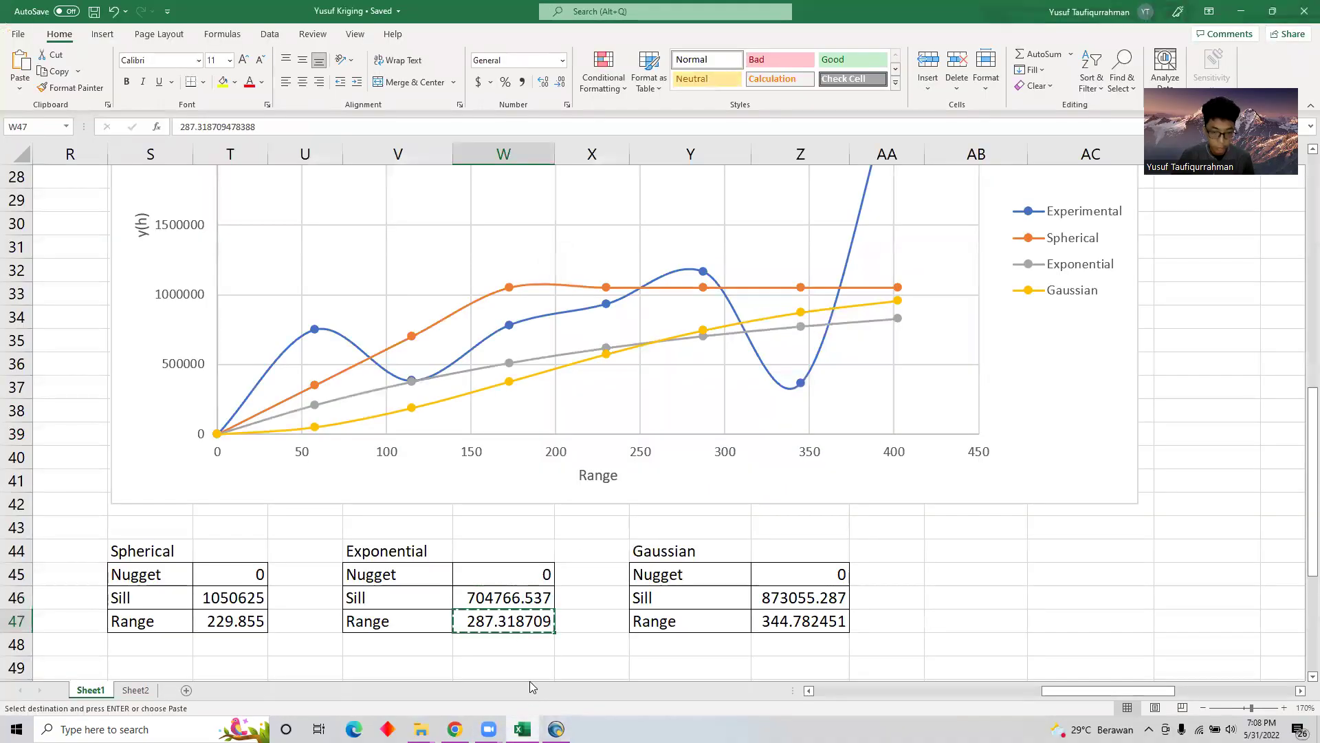
{"action": "left_click", "coordinate": [555, 729]}
{"action": "left_click_drag", "start_coordinate": [696, 406], "coordinate": [641, 411]}
{"action": "key", "text": "ctrl+v"}
{"action": "left_click", "coordinate": [776, 280]}
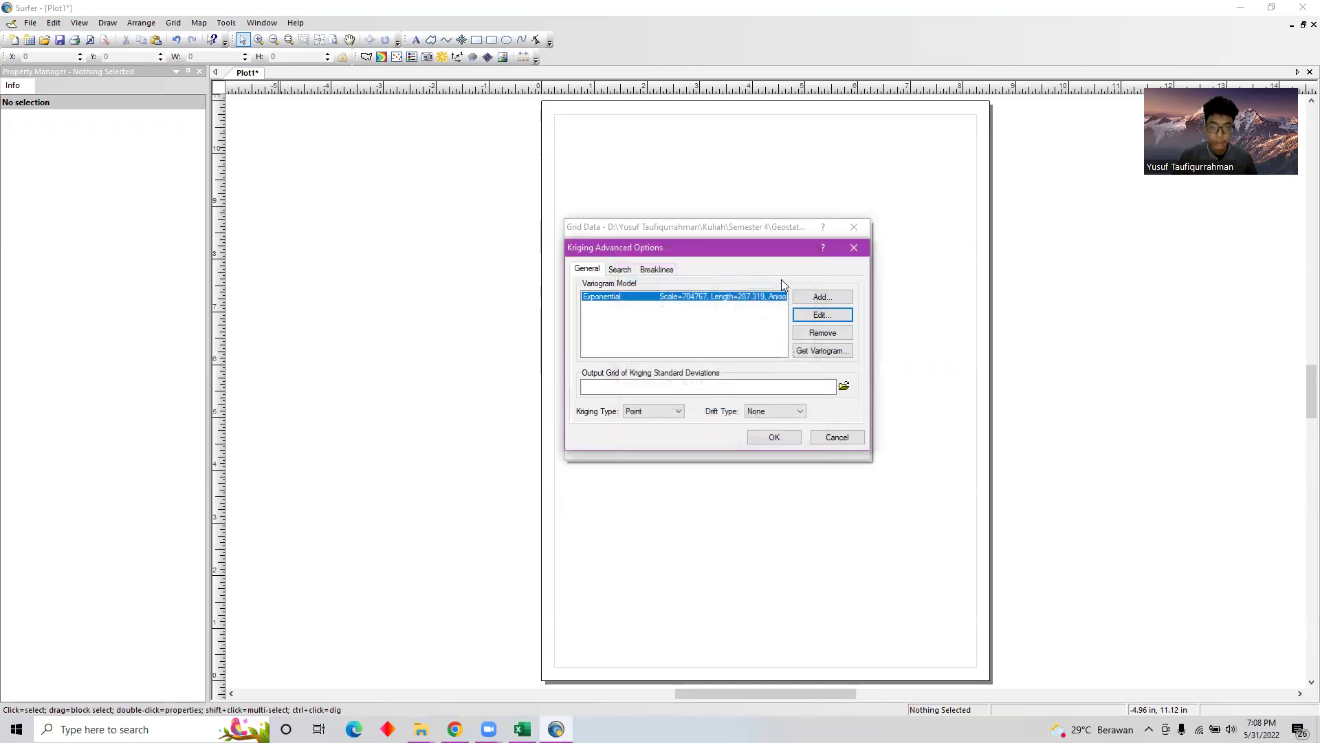
Start choosing the kriging standard deviations grid file, and create and open a folder named contoh one level above the File folder
{"action": "left_click", "coordinate": [844, 388]}
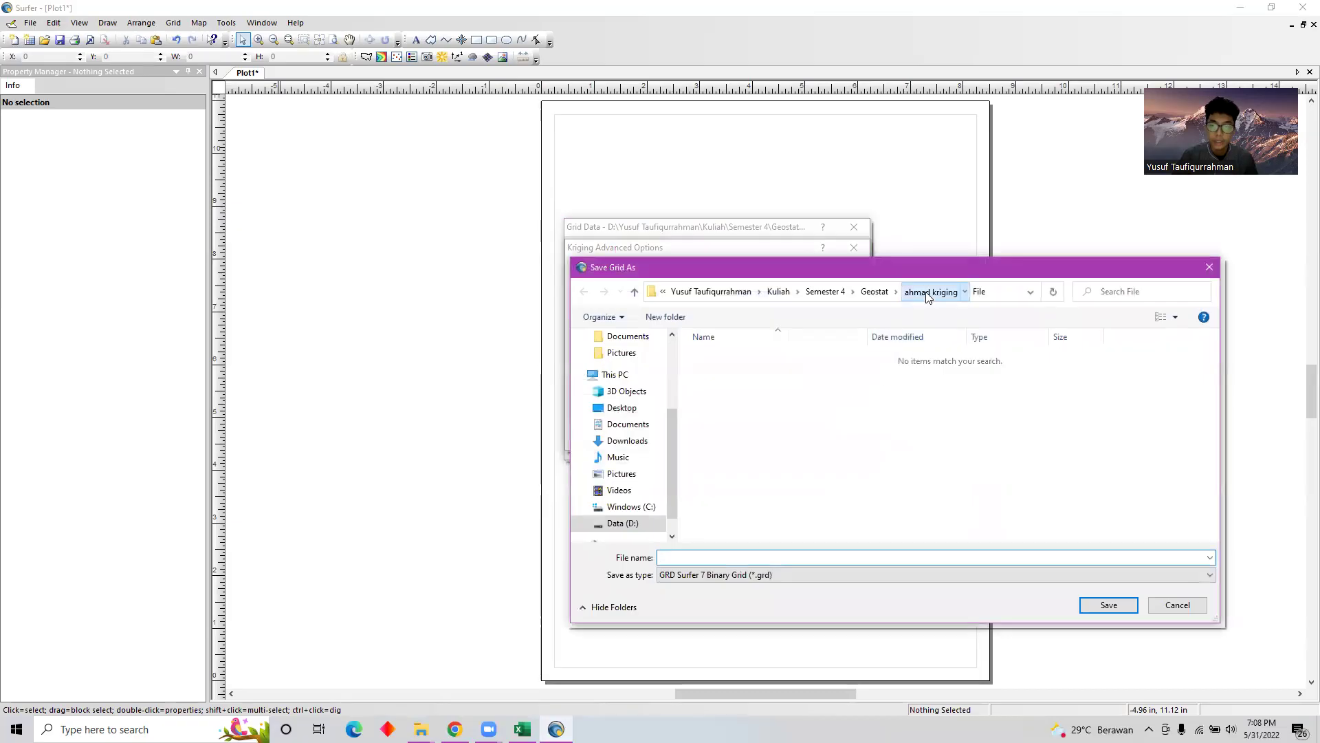
{"action": "left_click", "coordinate": [927, 292]}
{"action": "right_click", "coordinate": [751, 434]}
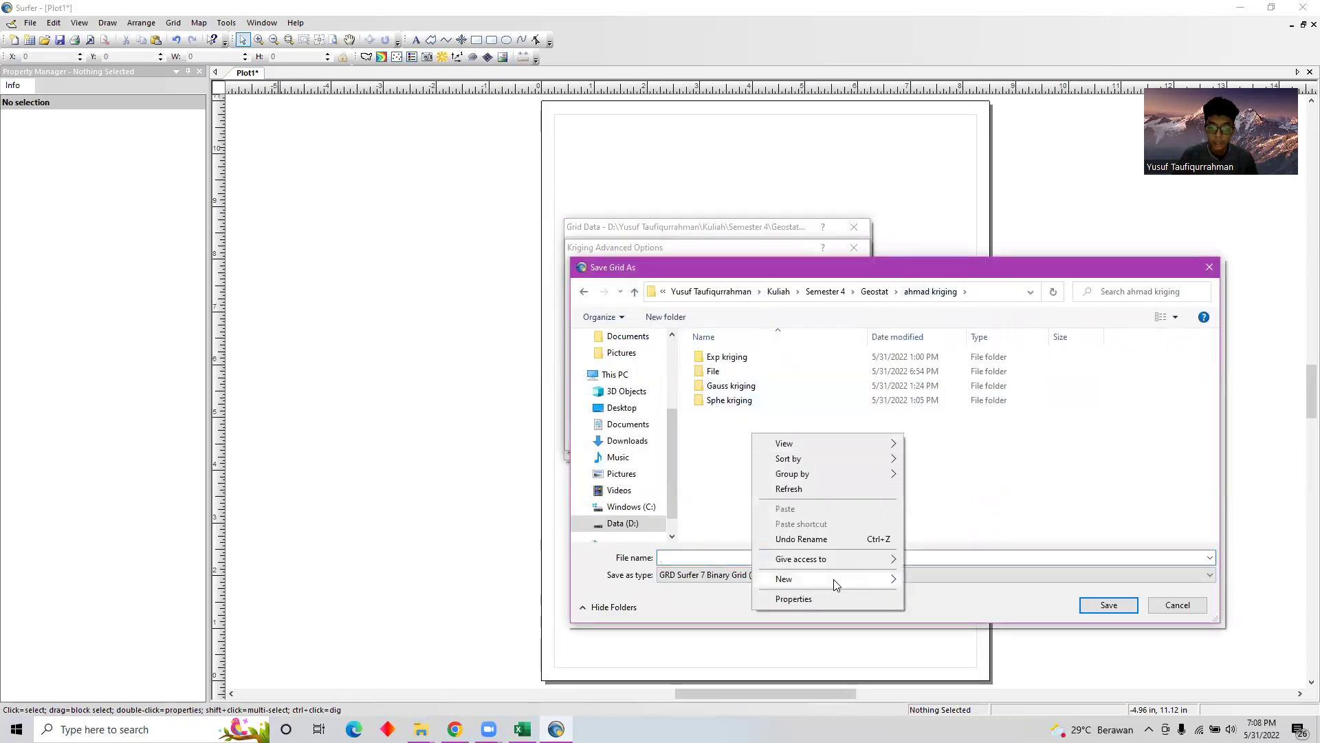
{"action": "mouse_move", "coordinate": [834, 579]}
{"action": "left_click", "coordinate": [958, 407]}
{"action": "type", "text": "contoh"}
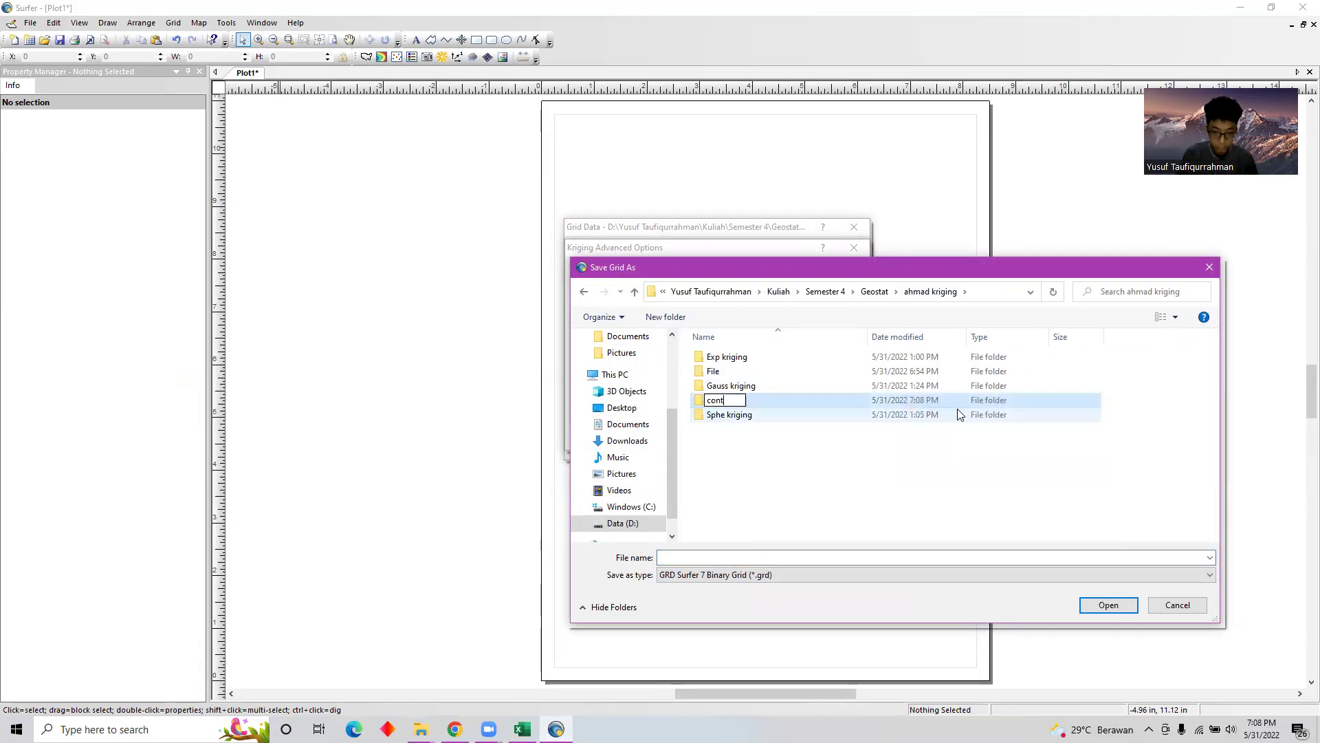
{"action": "key", "text": "Return"}
{"action": "double_click", "coordinate": [919, 359]}
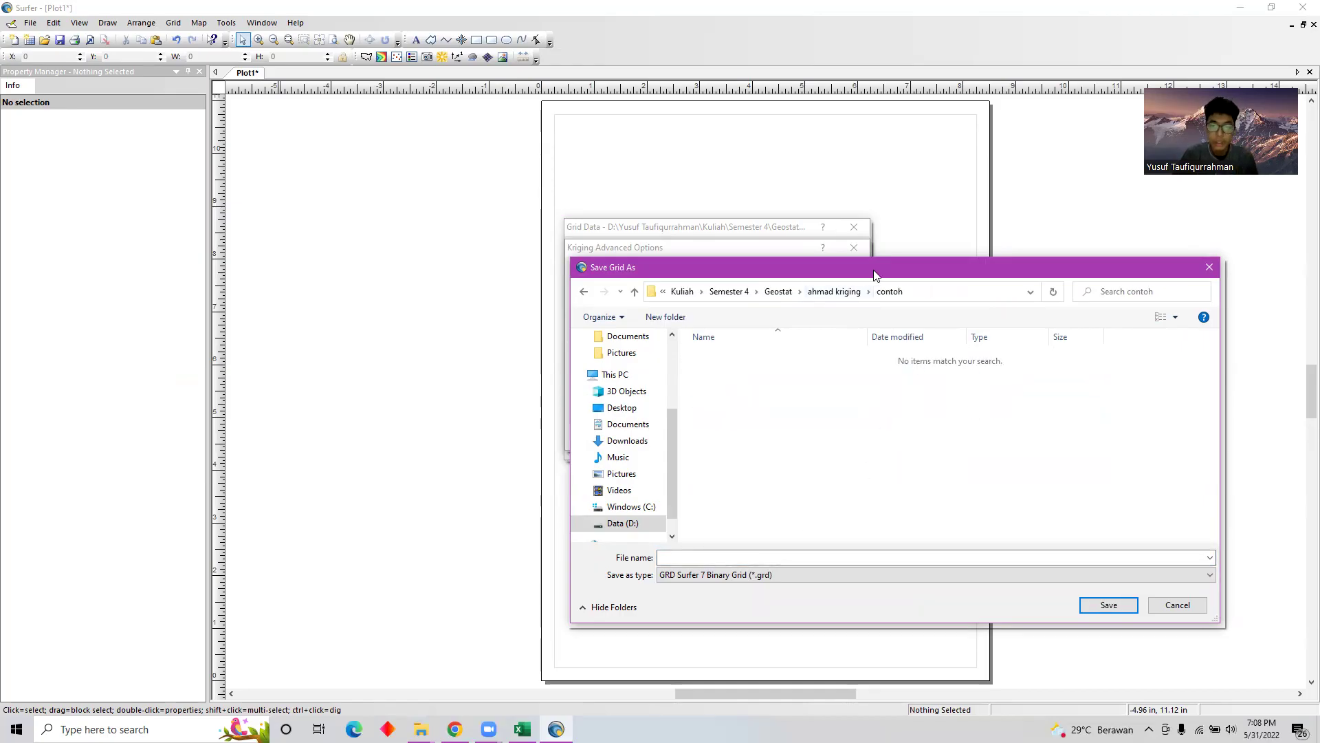
Name the standard deviations grid Test in the contoh folder and accept the advanced kriging options
{"action": "left_click_drag", "start_coordinate": [873, 270], "coordinate": [800, 277]}
{"action": "left_click", "coordinate": [674, 562]}
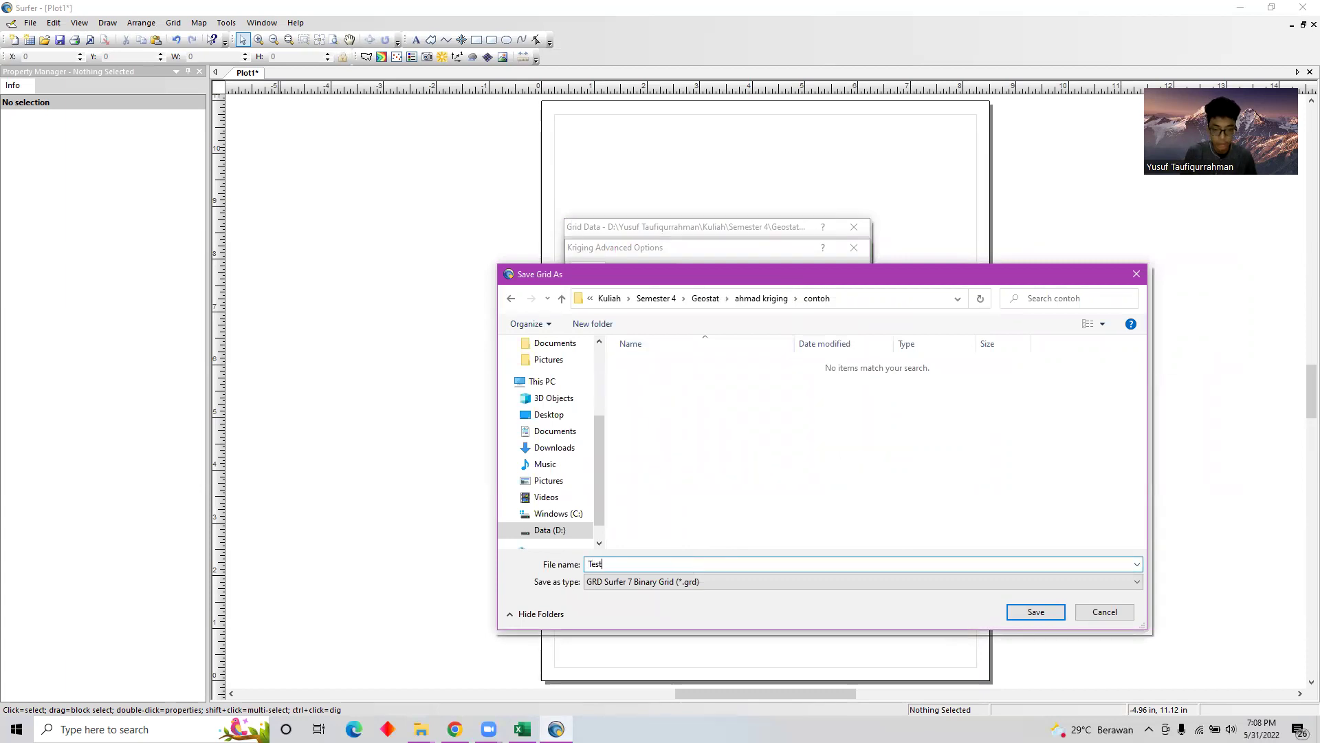
{"action": "key", "text": "Return"}
{"action": "left_click", "coordinate": [785, 434]}
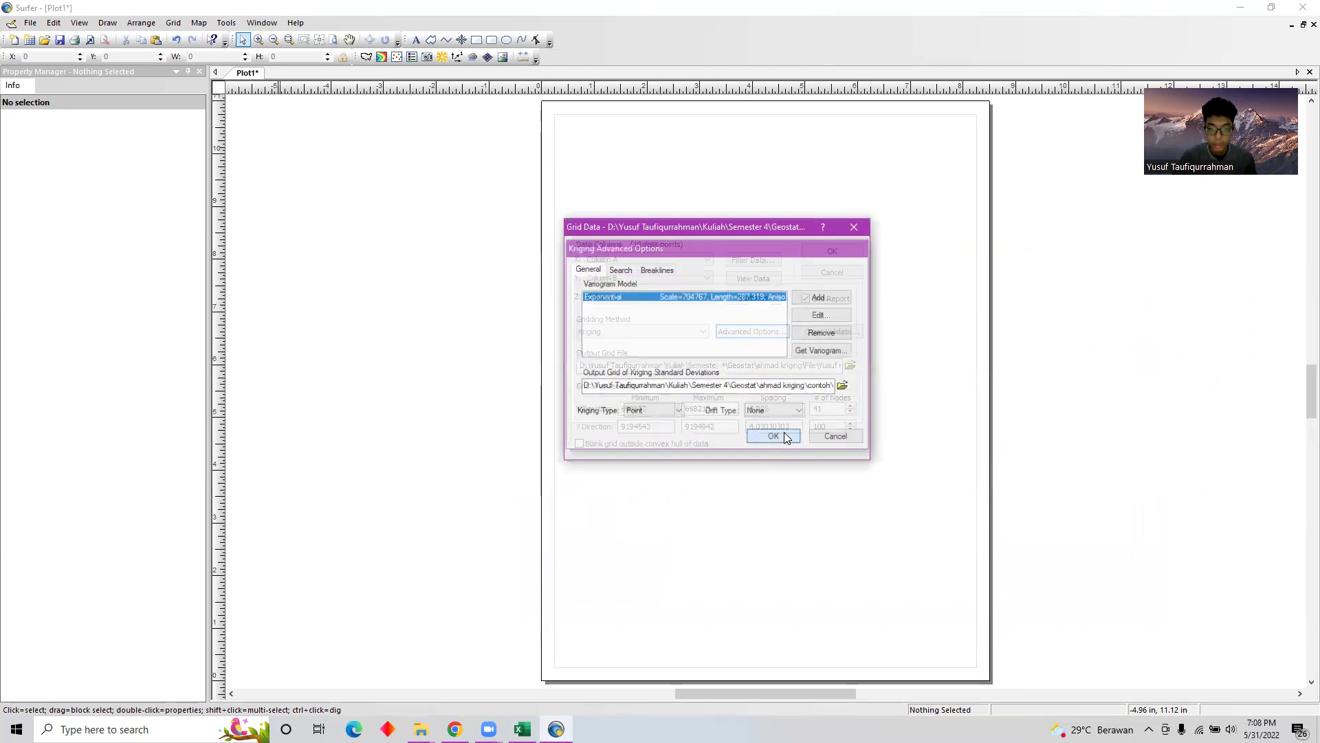
Set the output grid file to test2a in the contoh folder
{"action": "left_click", "coordinate": [850, 367]}
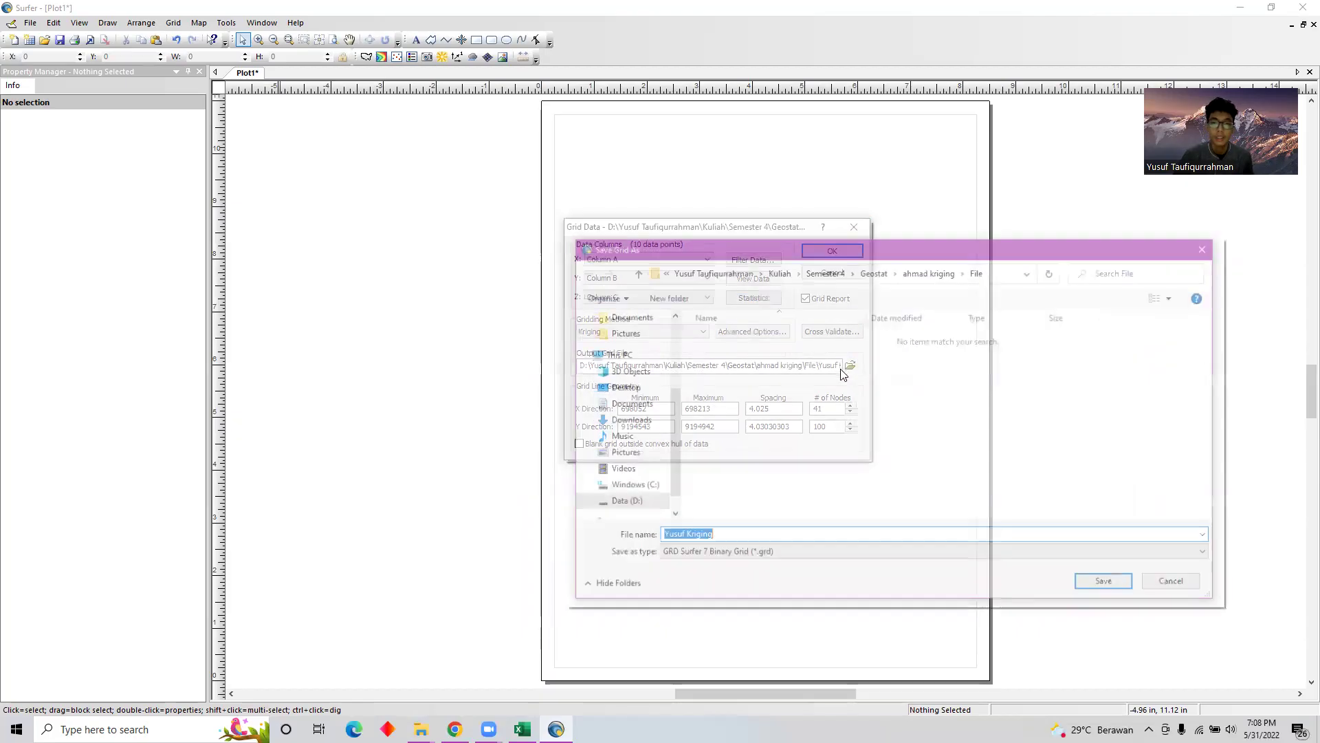
{"action": "left_click", "coordinate": [930, 270]}
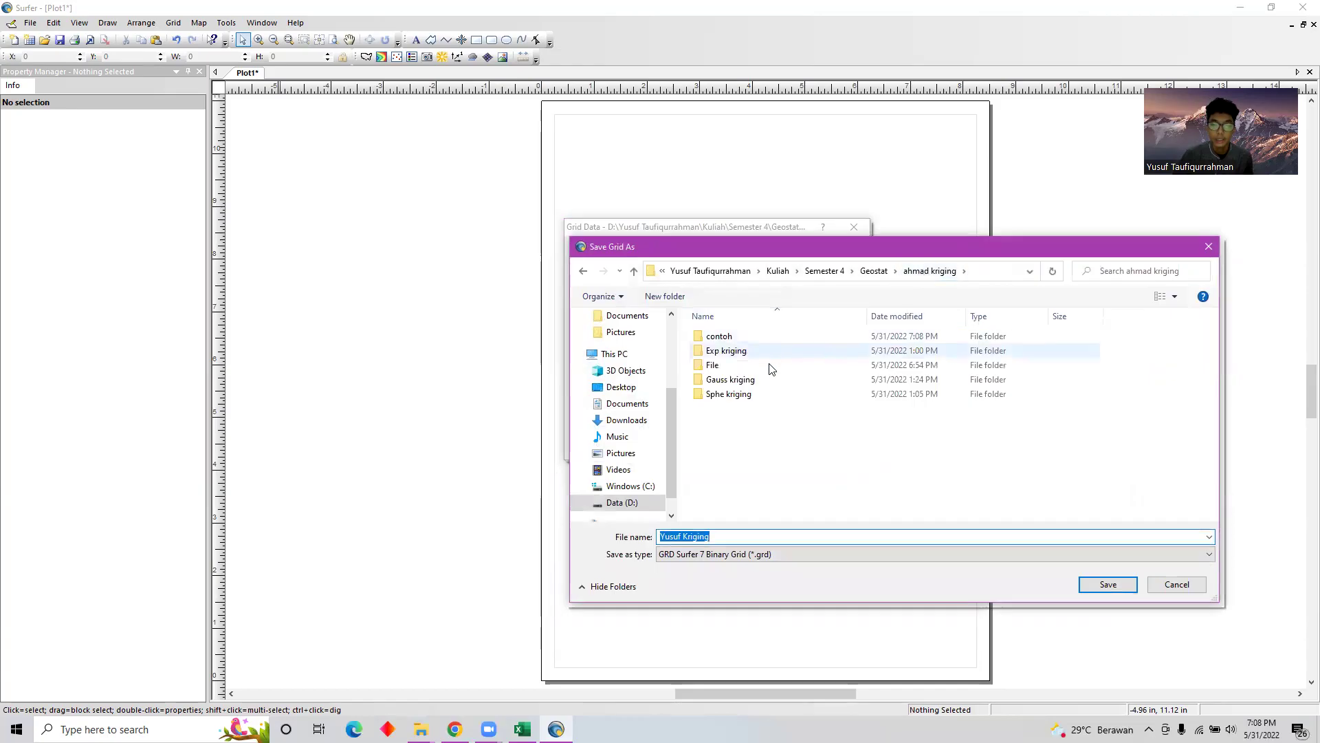
{"action": "double_click", "coordinate": [772, 332]}
{"action": "triple_click", "coordinate": [750, 537]}
{"action": "type", "text": "test"}
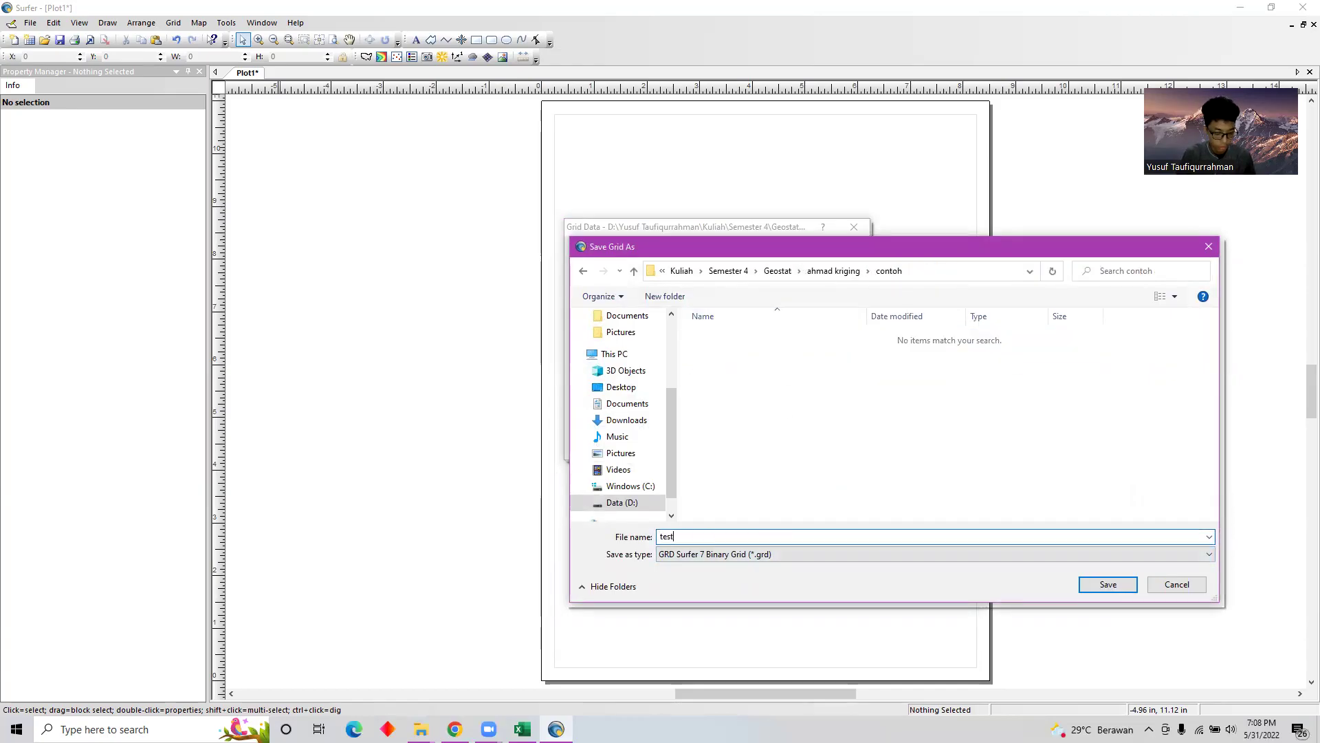
{"action": "type", "text": "2"}
{"action": "key", "text": "Return"}
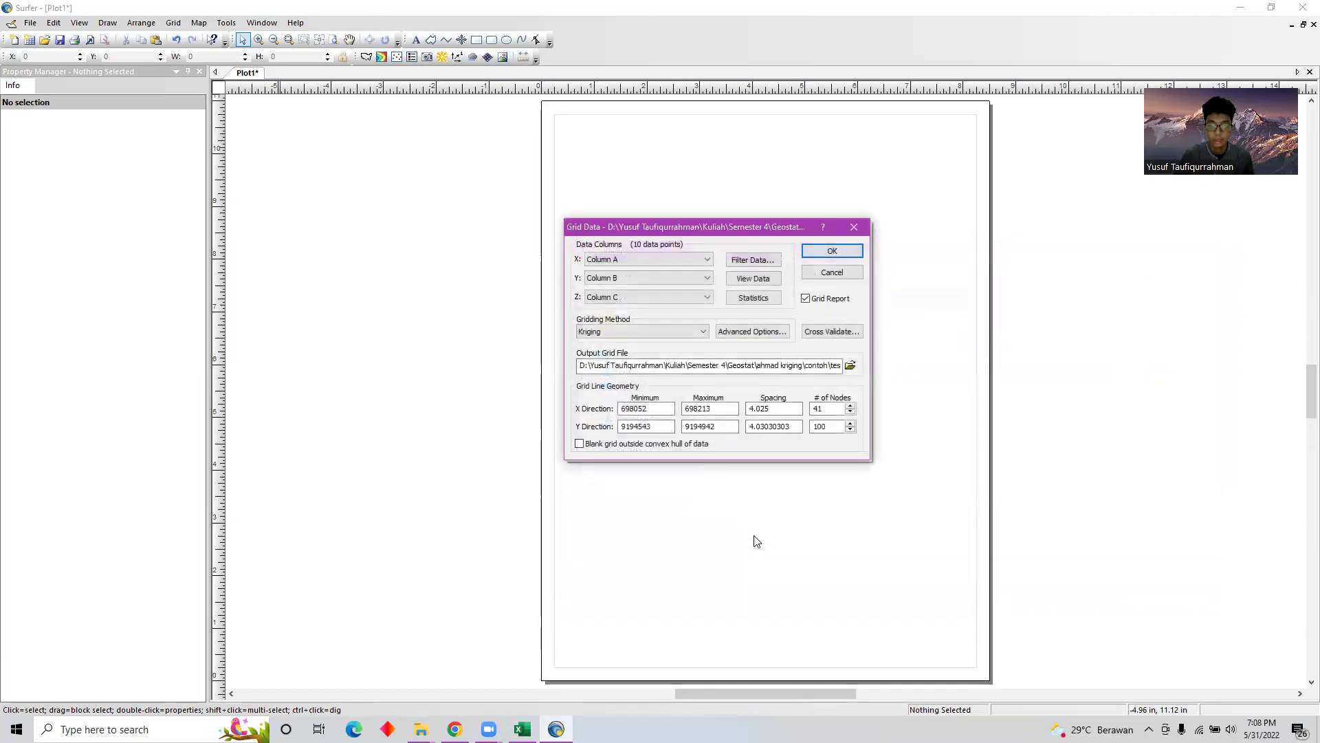
Run the kriging gridding and dismiss the completion message
{"action": "left_click", "coordinate": [839, 256]}
{"action": "left_click", "coordinate": [762, 375]}
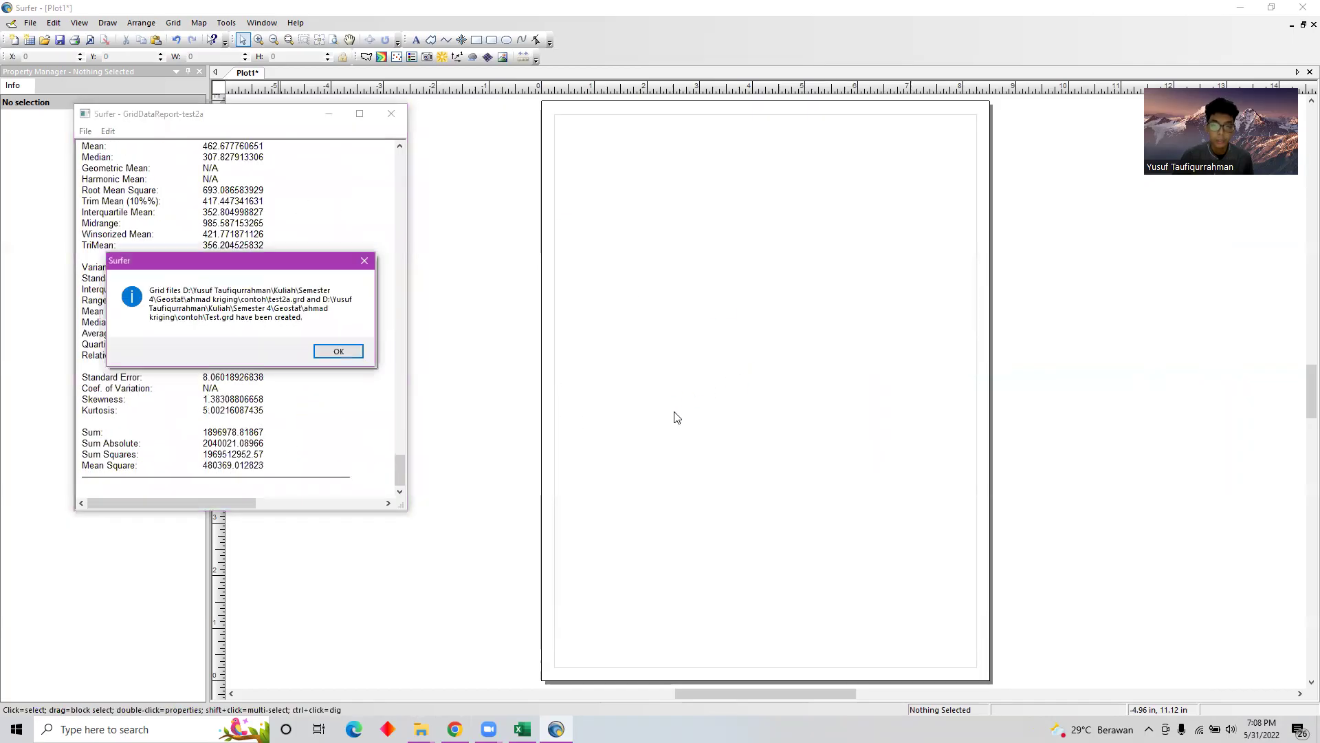
{"action": "left_click", "coordinate": [332, 352]}
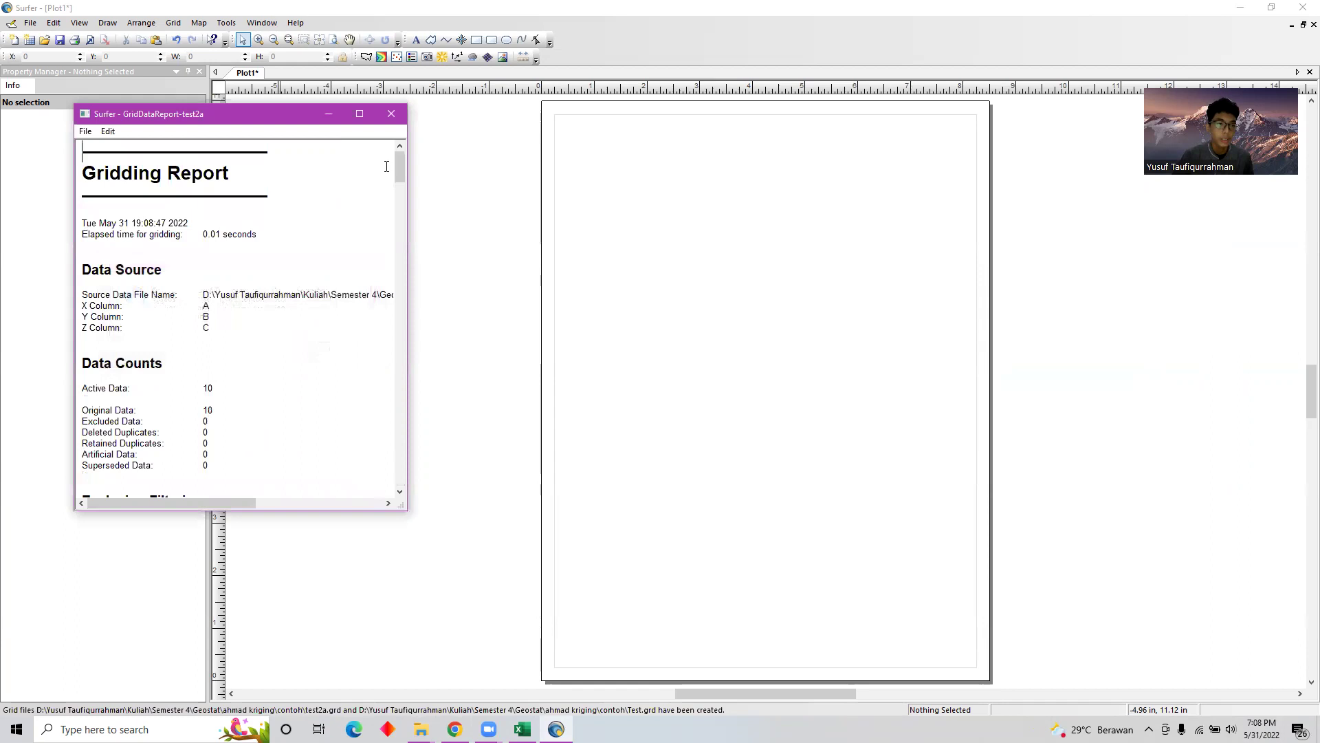
Review the gridding report's univariate statistics, inter-variable covariance, output grid statistics and gridding rules
{"action": "scroll", "coordinate": [286, 323], "scroll_direction": "down", "scroll_amount": 10}
{"action": "scroll", "coordinate": [286, 327], "scroll_direction": "down", "scroll_amount": 3}
{"action": "scroll", "coordinate": [299, 318], "scroll_direction": "up", "scroll_amount": 3}
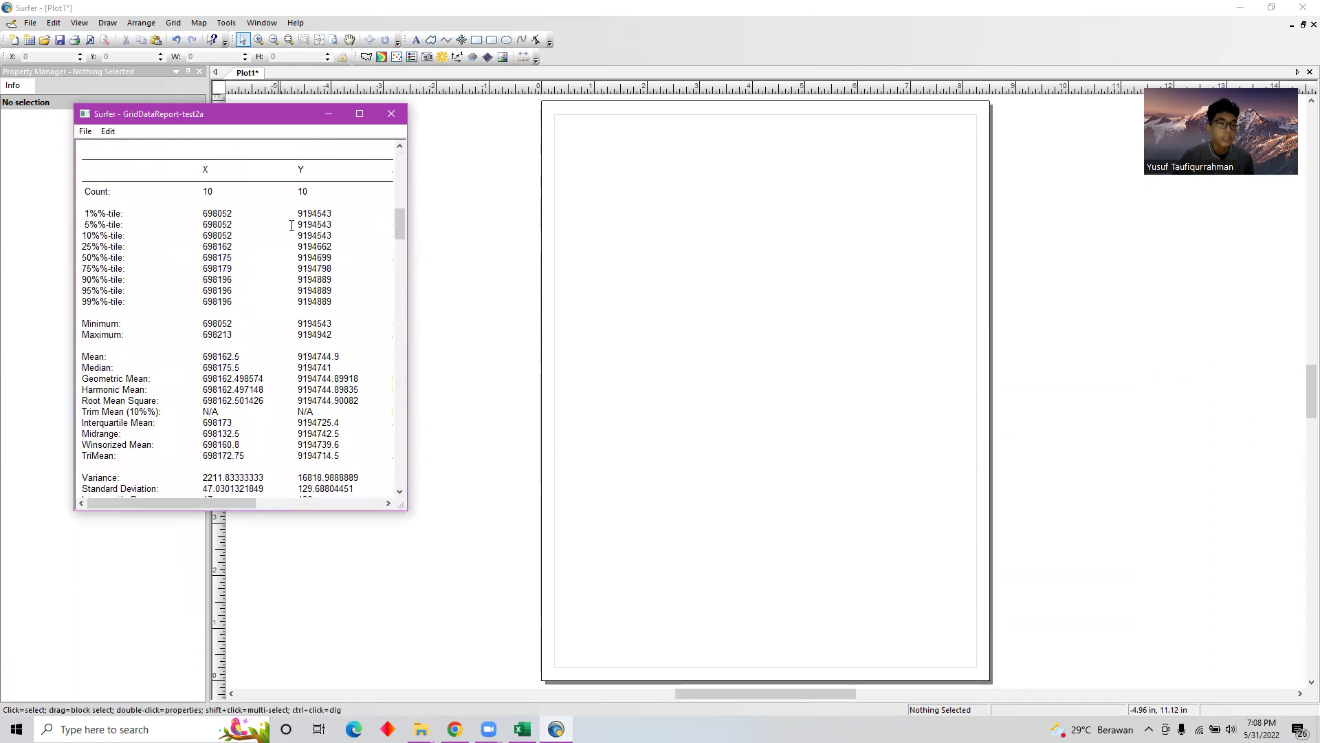
{"action": "scroll", "coordinate": [226, 505], "scroll_direction": "up", "scroll_amount": 1}
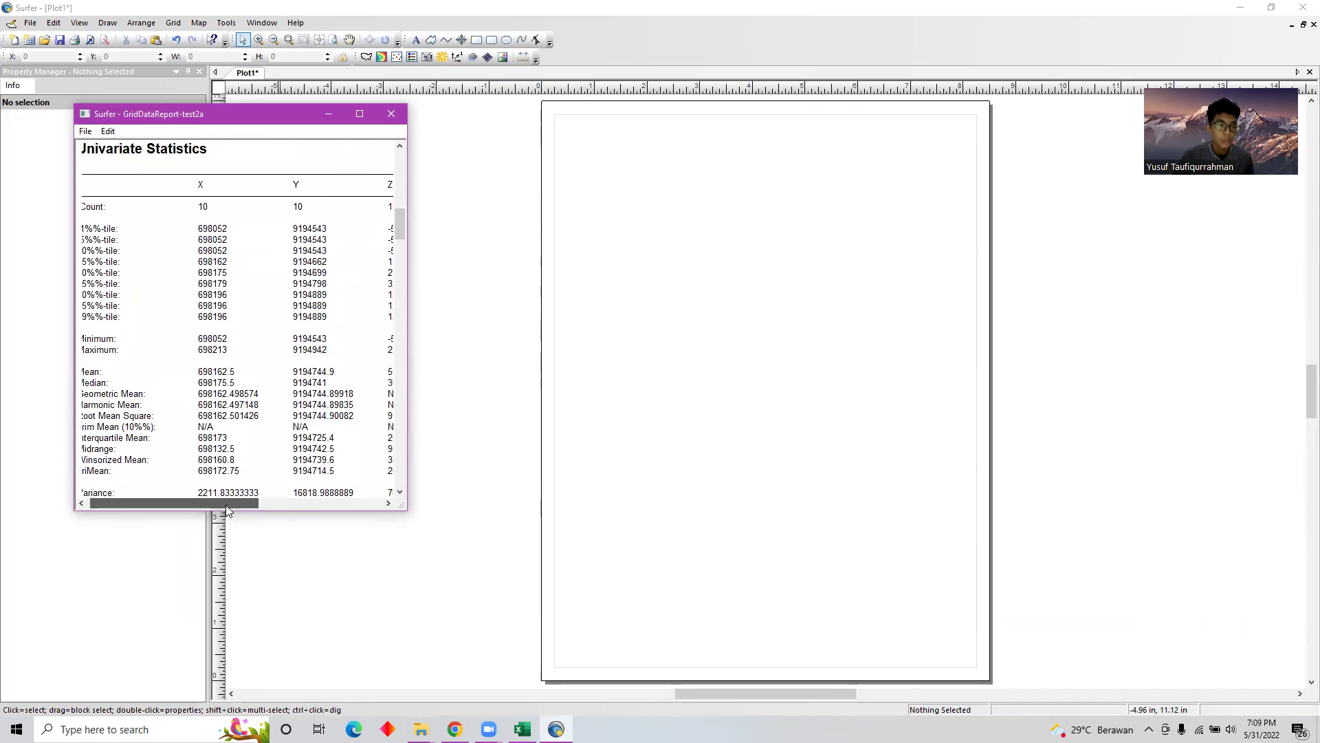
{"action": "scroll", "coordinate": [225, 394], "scroll_direction": "down", "scroll_amount": 1}
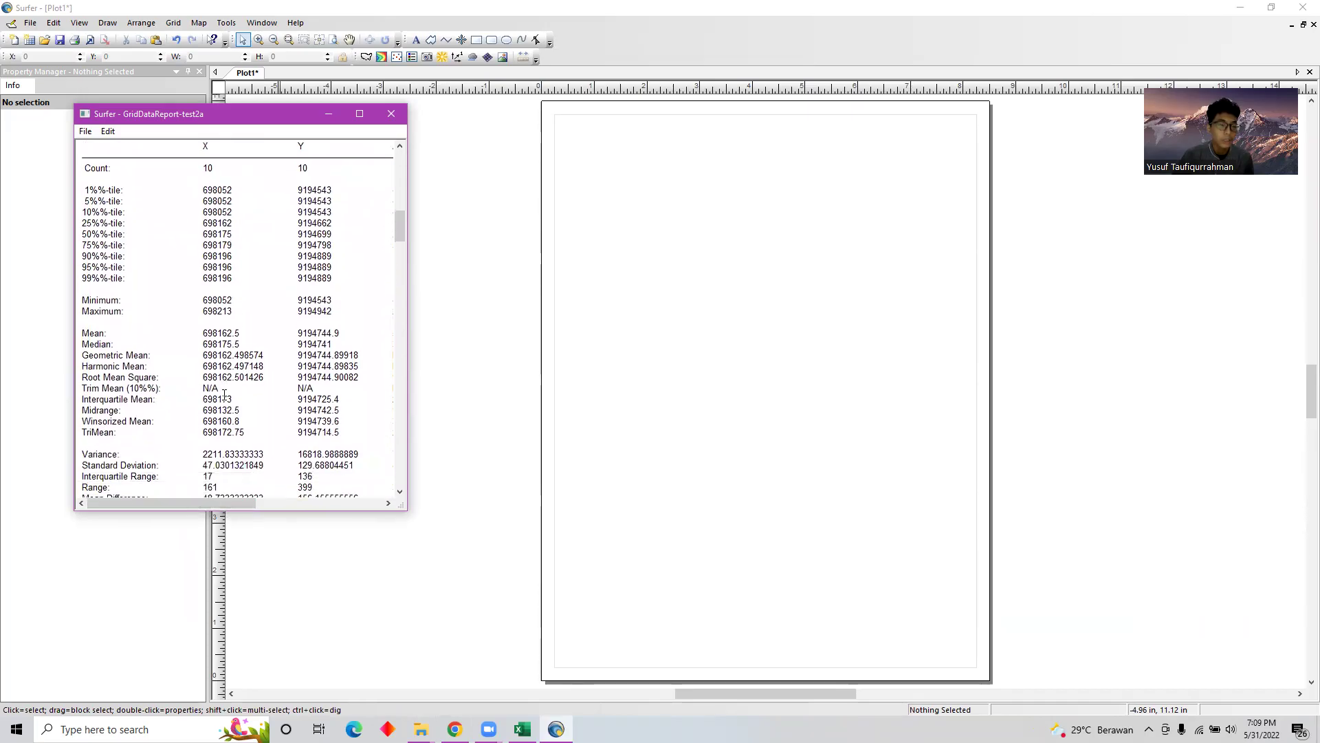
{"action": "scroll", "coordinate": [225, 394], "scroll_direction": "down", "scroll_amount": 10}
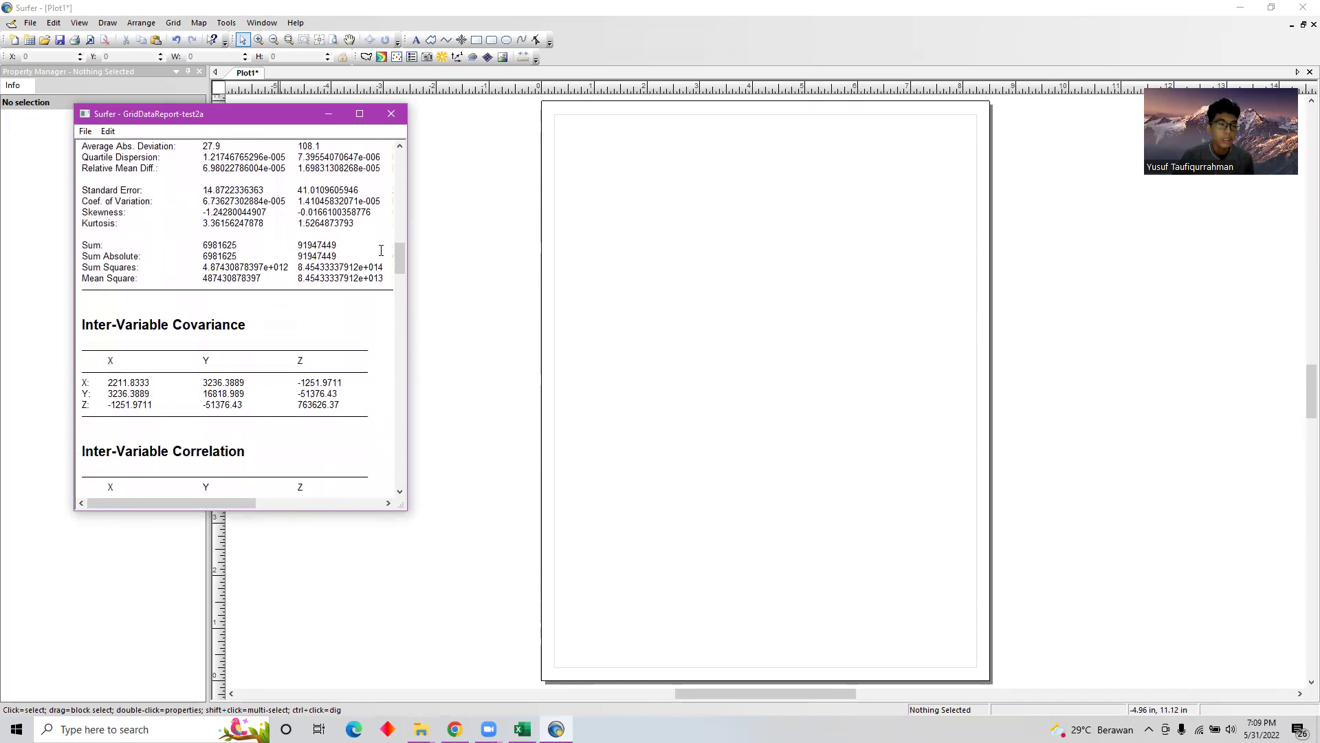
{"action": "left_click_drag", "start_coordinate": [398, 251], "coordinate": [401, 310]}
{"action": "left_click_drag", "start_coordinate": [401, 340], "coordinate": [398, 471]}
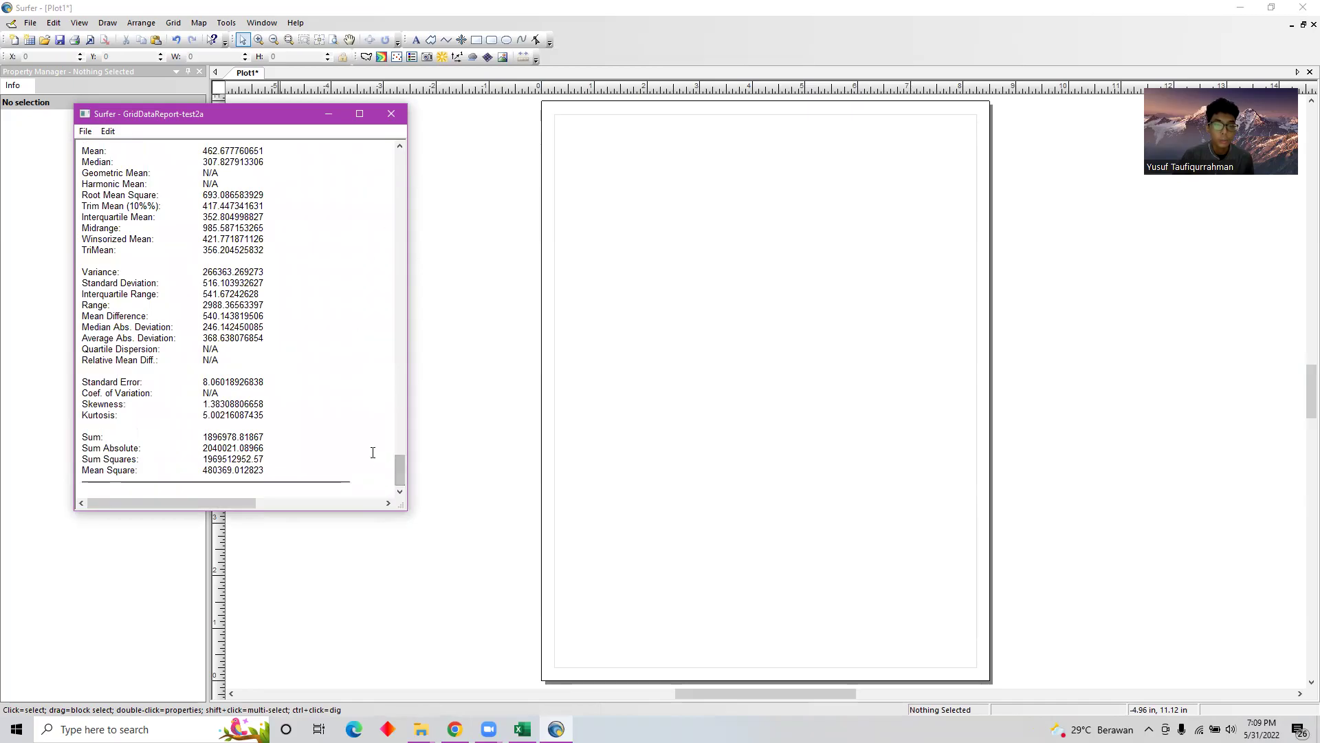
{"action": "scroll", "coordinate": [368, 463], "scroll_direction": "up", "scroll_amount": 20}
{"action": "scroll", "coordinate": [402, 234], "scroll_direction": "up", "scroll_amount": 4}
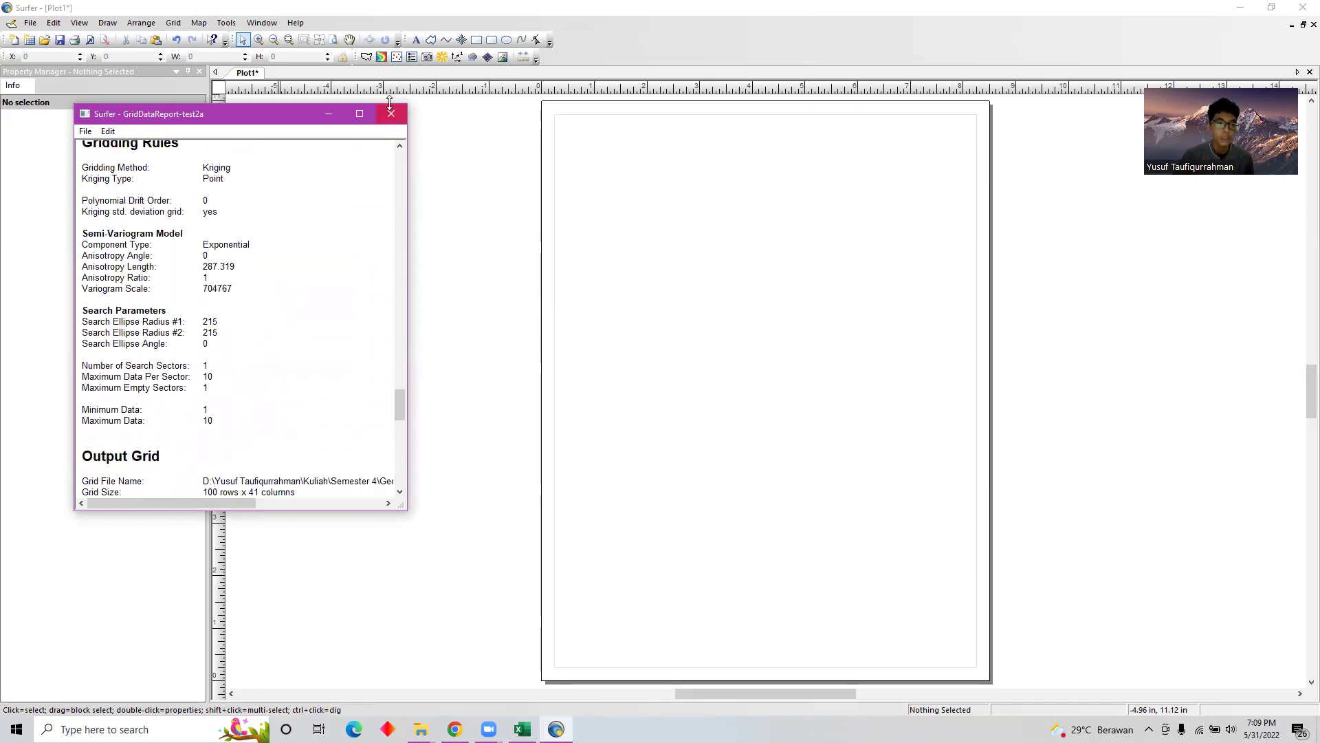
Close the gridding report, saving it as GridDataReport-test2a in Rich Text Format in the contoh folder
{"action": "left_click", "coordinate": [392, 114]}
{"action": "left_click", "coordinate": [194, 345]}
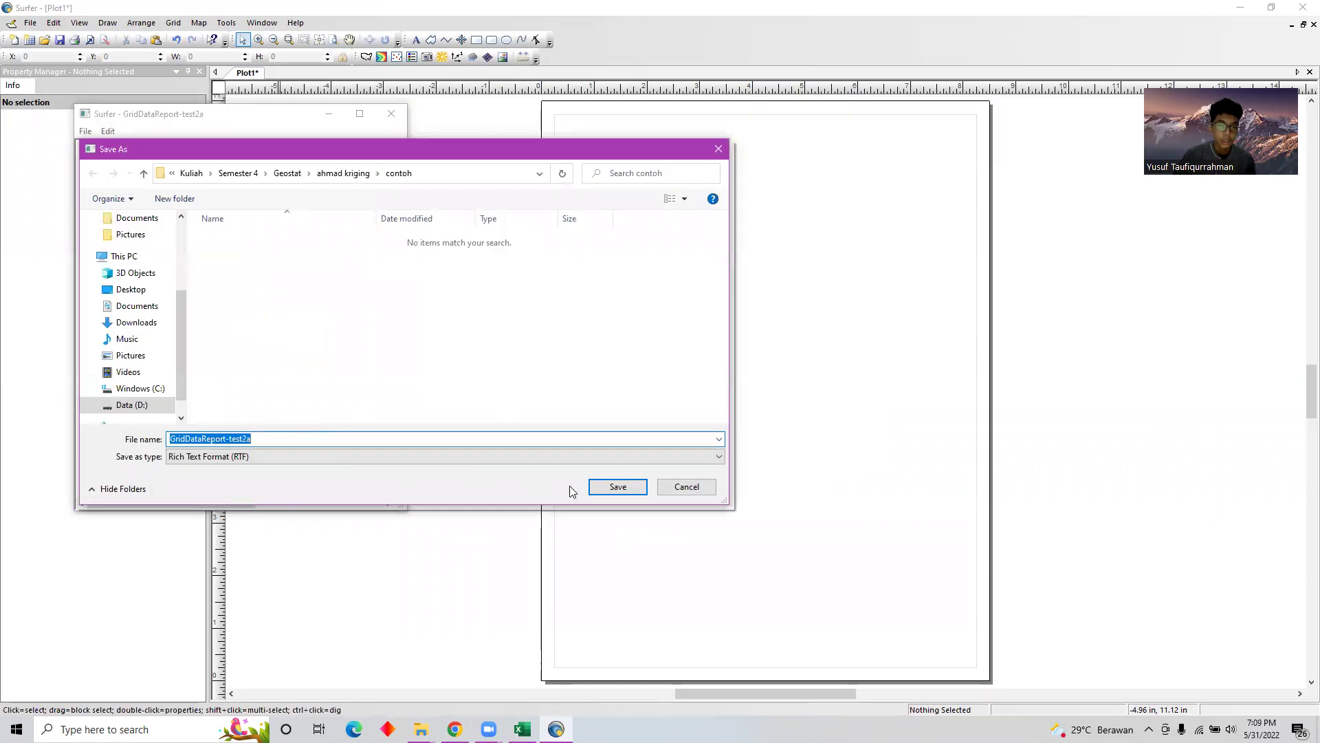
{"action": "left_click", "coordinate": [617, 489]}
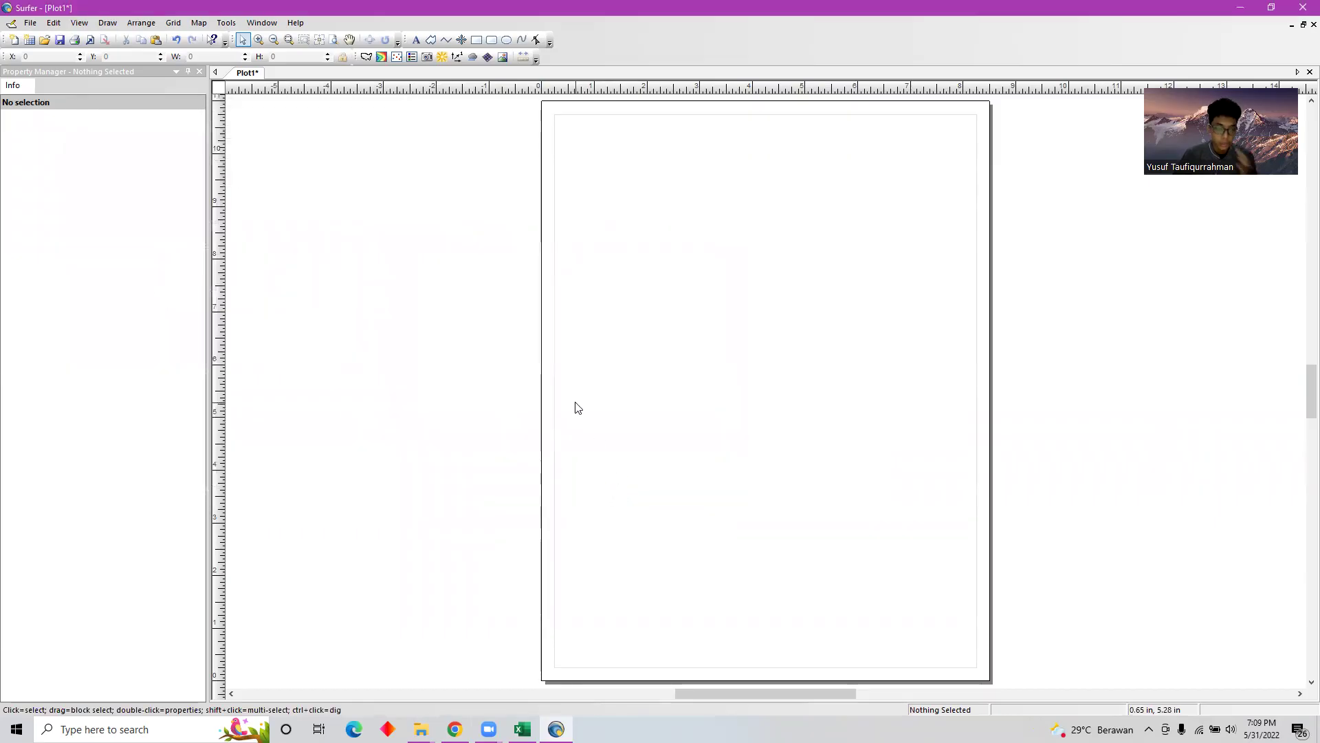
Create a contour map from the Test grid and move it about 1 inch up the page
{"action": "left_click", "coordinate": [383, 58]}
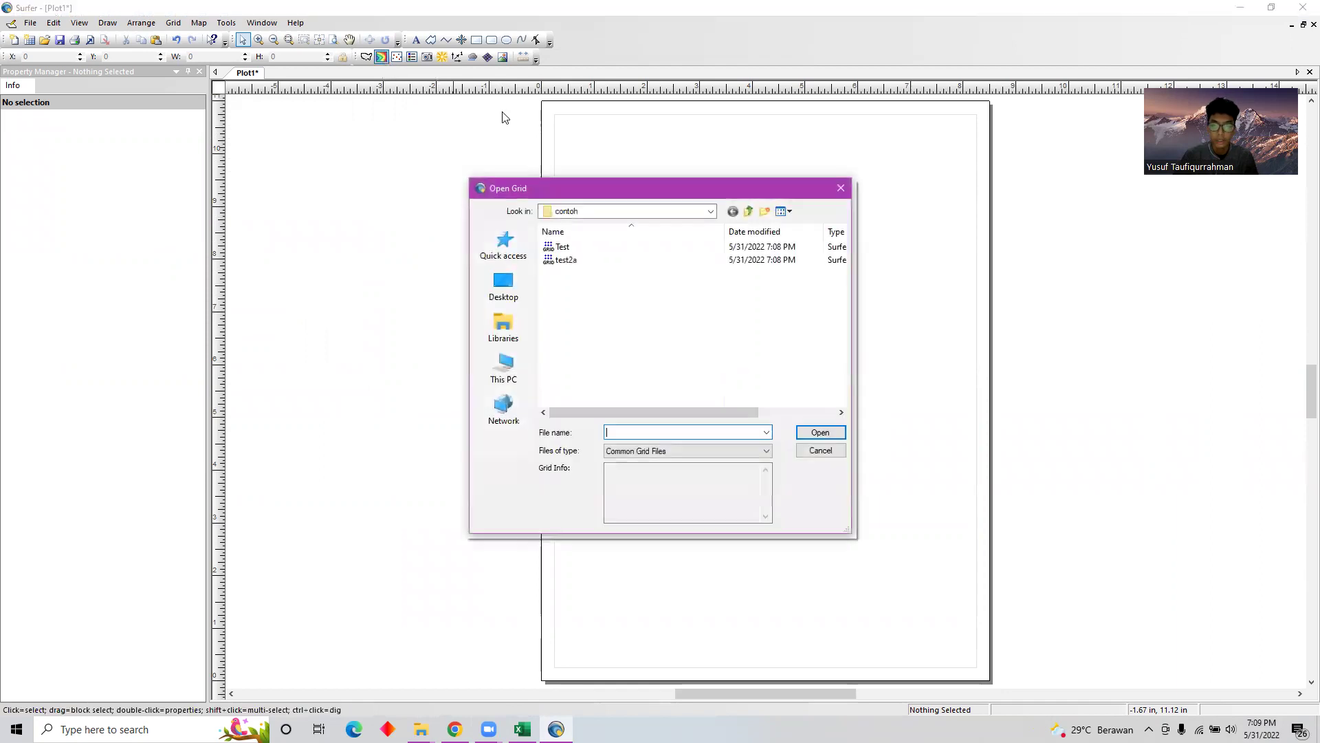
{"action": "left_click", "coordinate": [590, 248]}
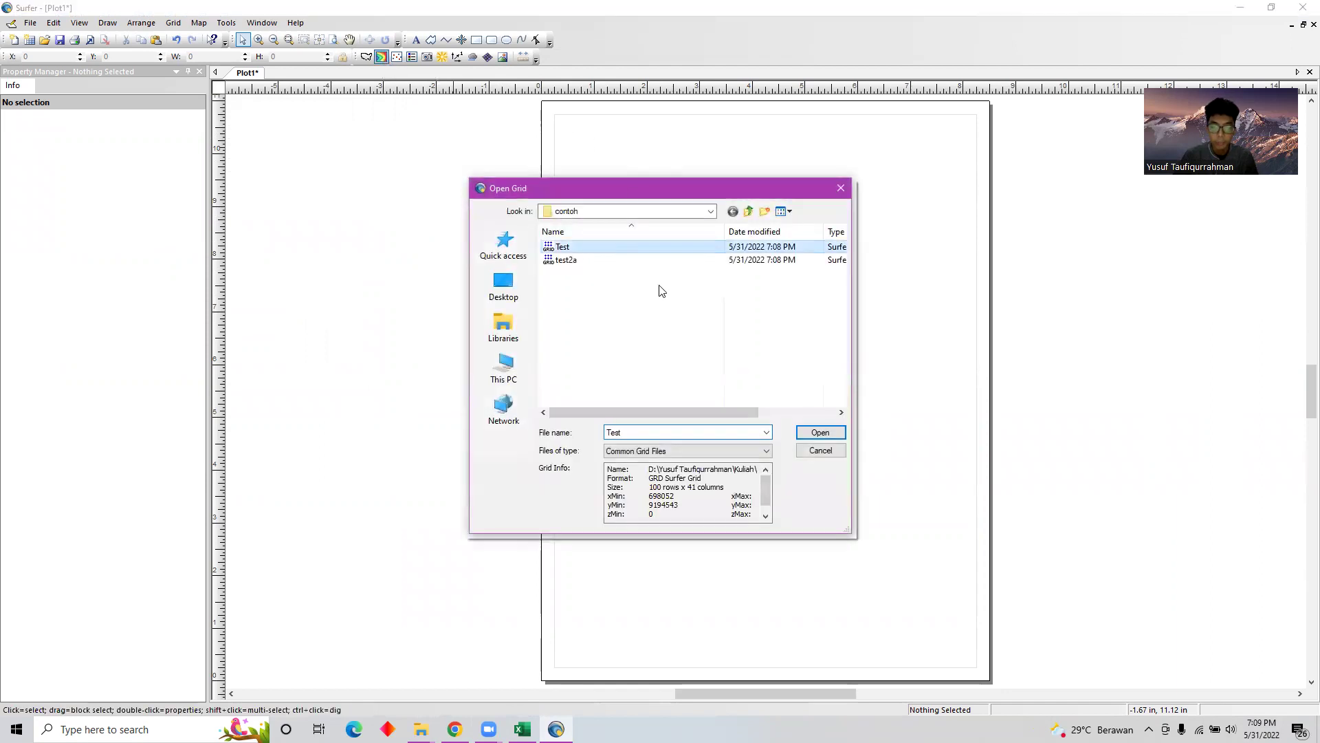
{"action": "left_click", "coordinate": [820, 432]}
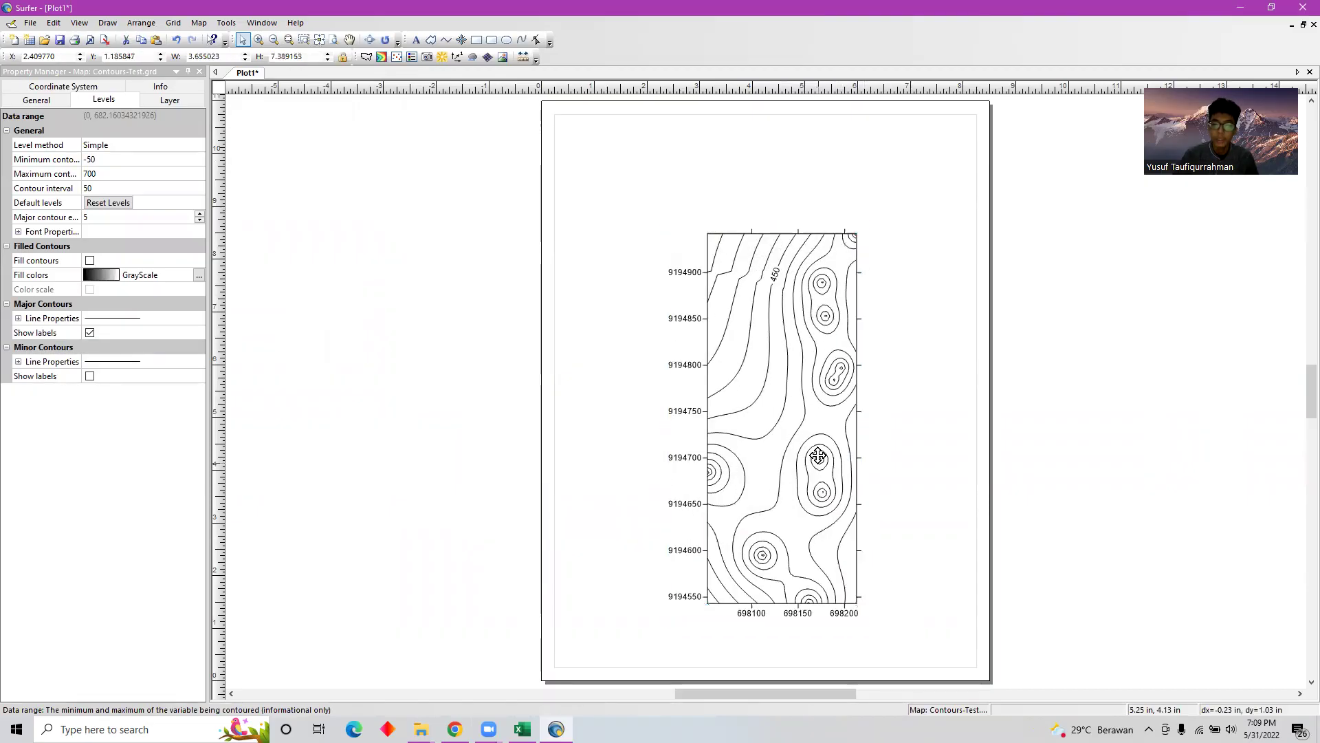
{"action": "left_click_drag", "start_coordinate": [819, 456], "coordinate": [810, 398]}
{"action": "left_click", "coordinate": [993, 457]}
Turn on filled contours for the map and use the Rainbow2 fill colors
{"action": "left_click", "coordinate": [784, 451]}
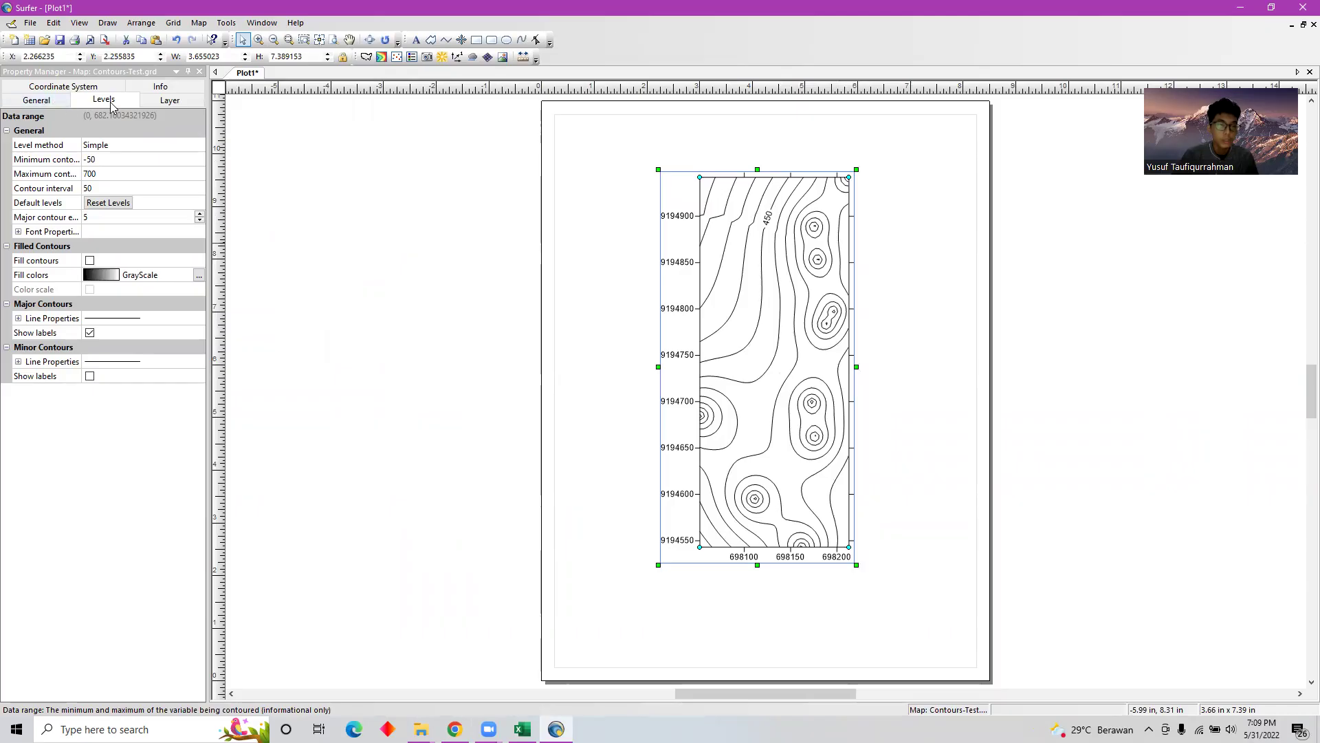
{"action": "left_click", "coordinate": [90, 261]}
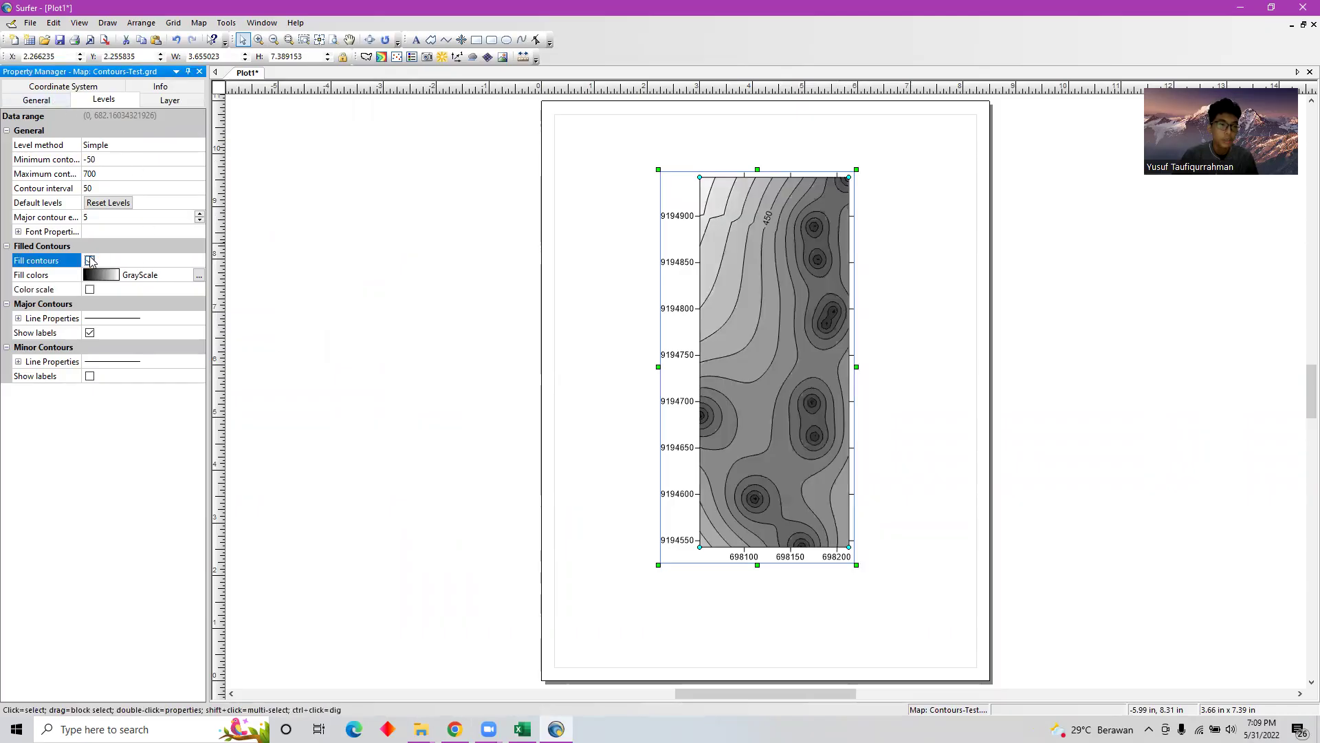
{"action": "left_click", "coordinate": [119, 277]}
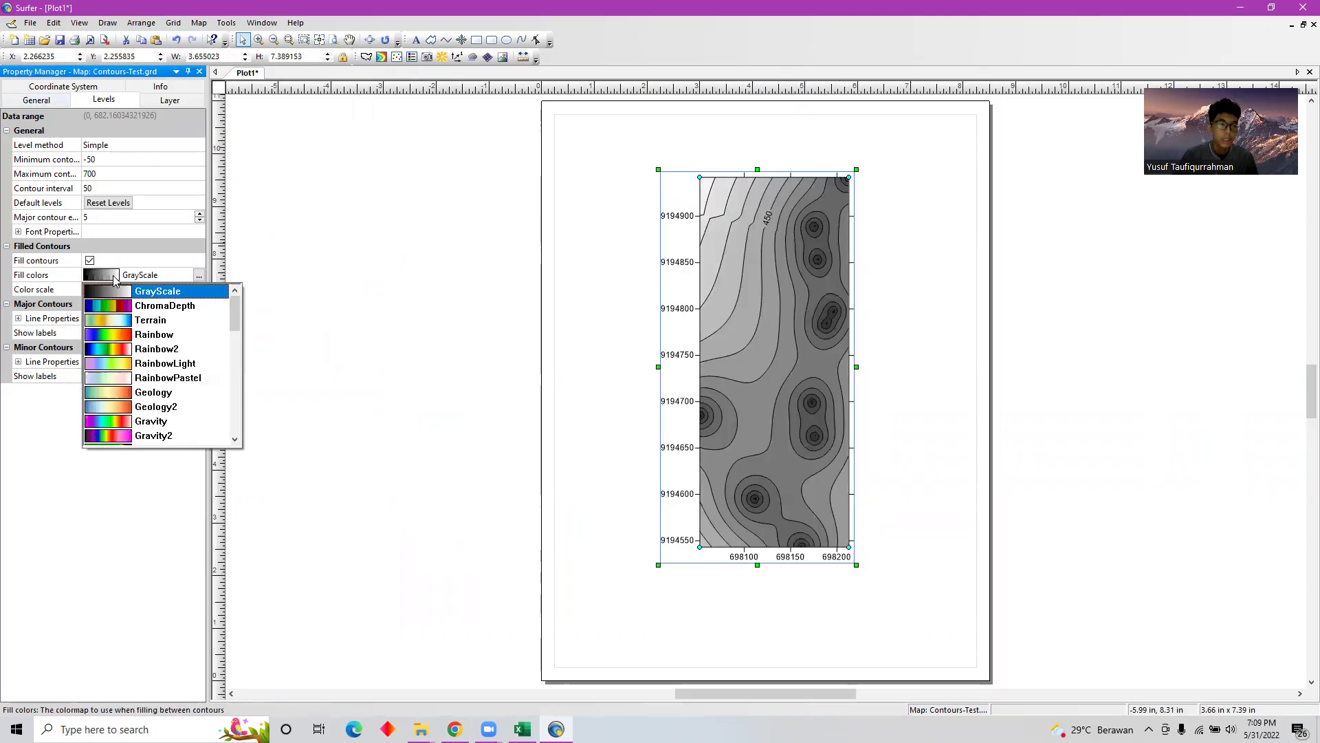
{"action": "left_click", "coordinate": [150, 351]}
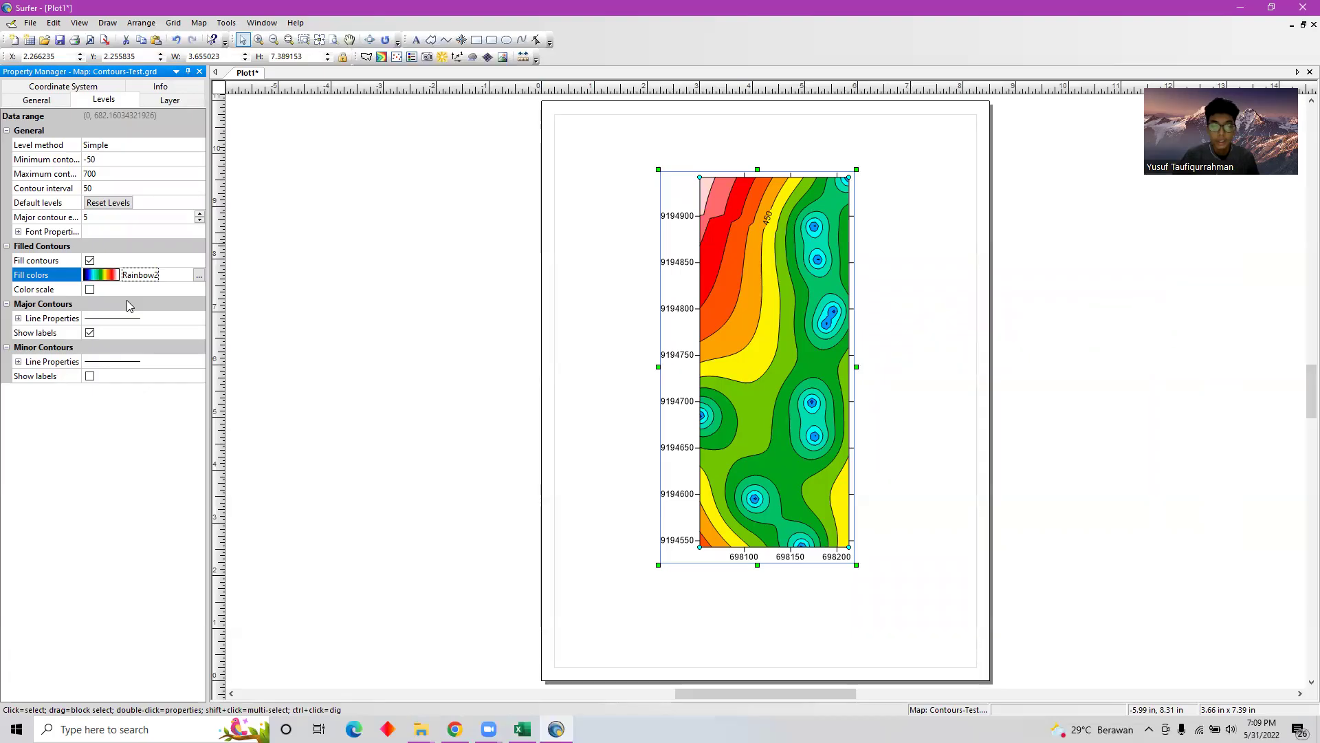
Add a color scale to the contour map, enlarge it slightly and center it vertically beside the map
{"action": "left_click", "coordinate": [89, 289]}
{"action": "left_click", "coordinate": [894, 344]}
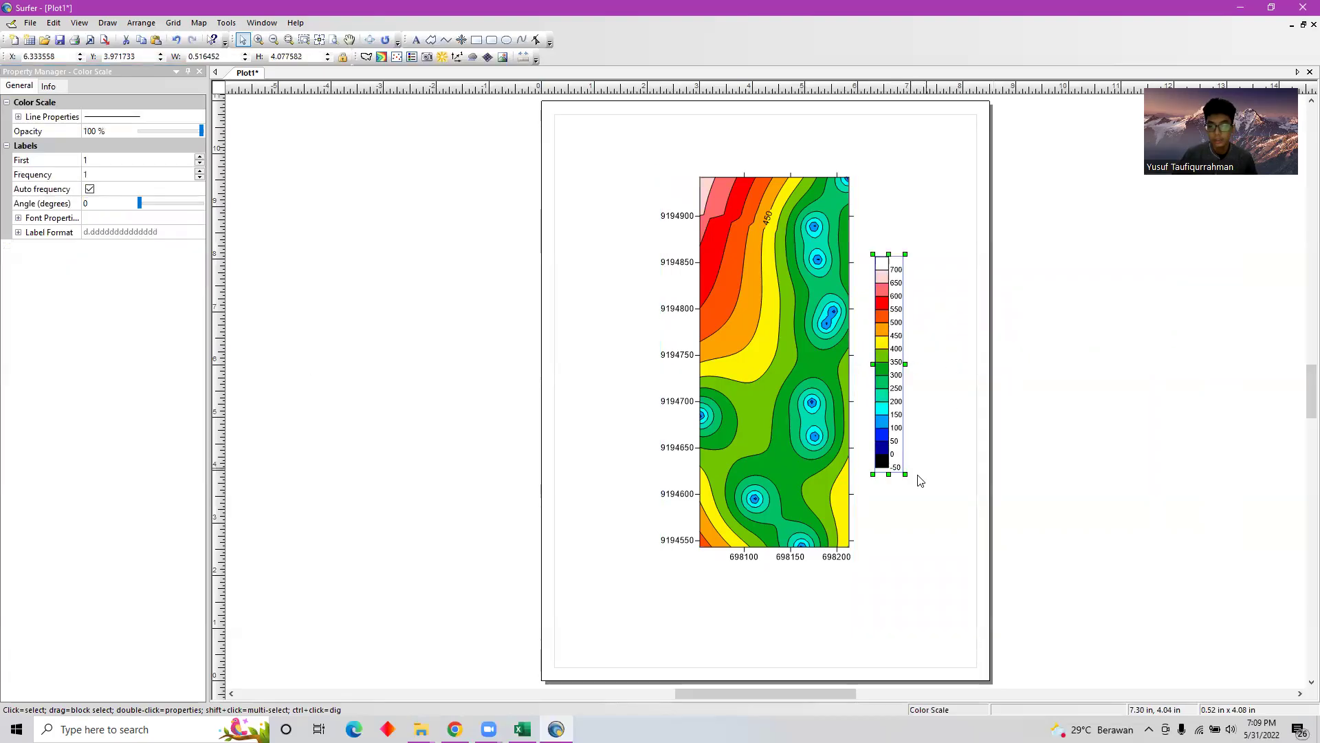
{"action": "left_click_drag", "start_coordinate": [905, 474], "coordinate": [931, 502]}
{"action": "left_click_drag", "start_coordinate": [899, 450], "coordinate": [896, 436]}
{"action": "left_click", "coordinate": [959, 422]}
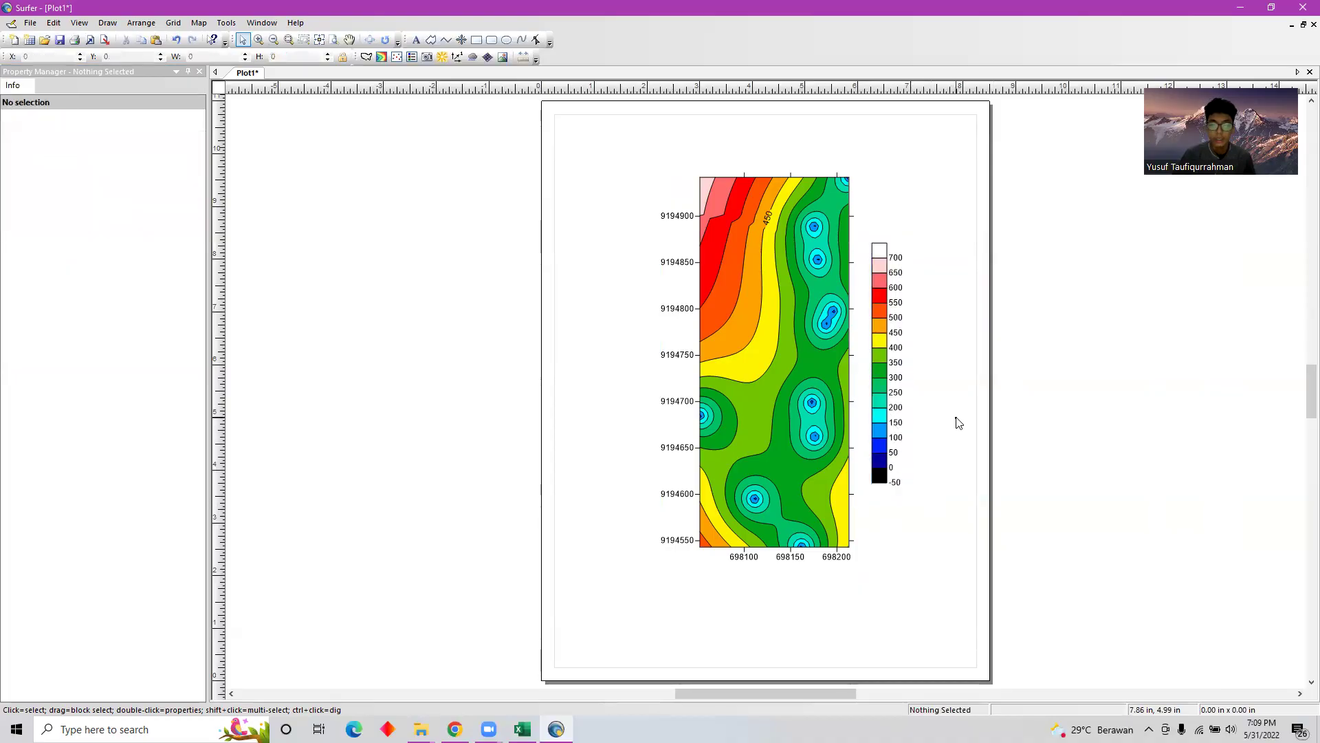